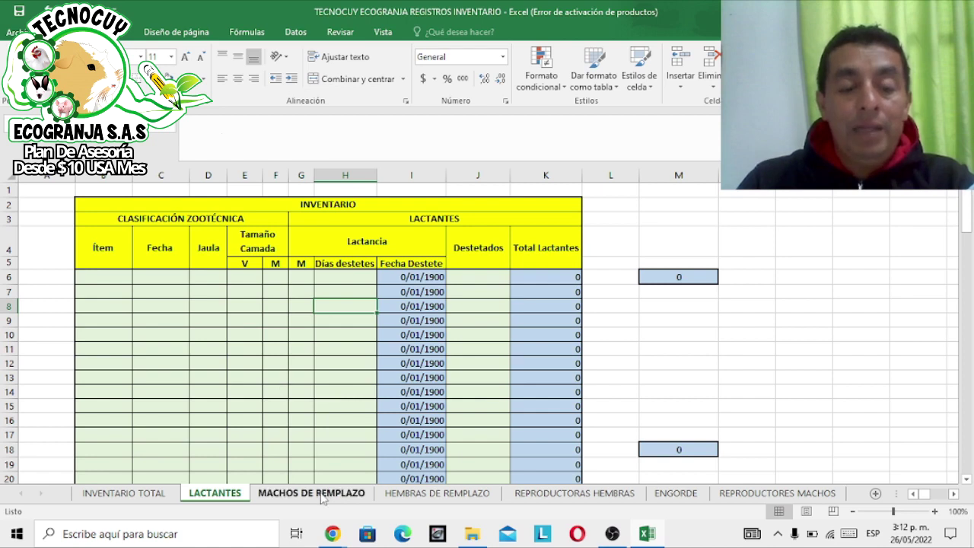
Step: Look through the inventory sheets for replacement males, replacement females, breeding females, breeding males and fattening
click(321, 495)
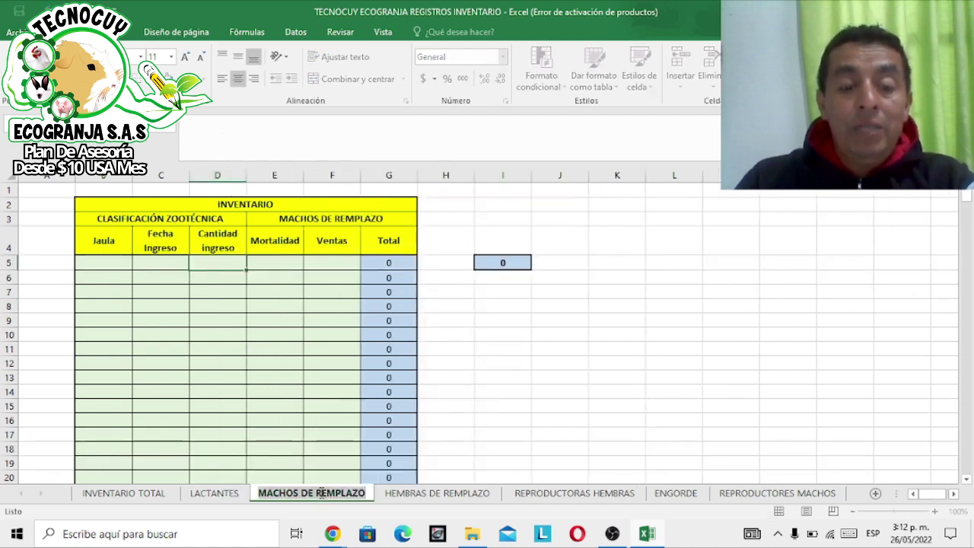
click(445, 493)
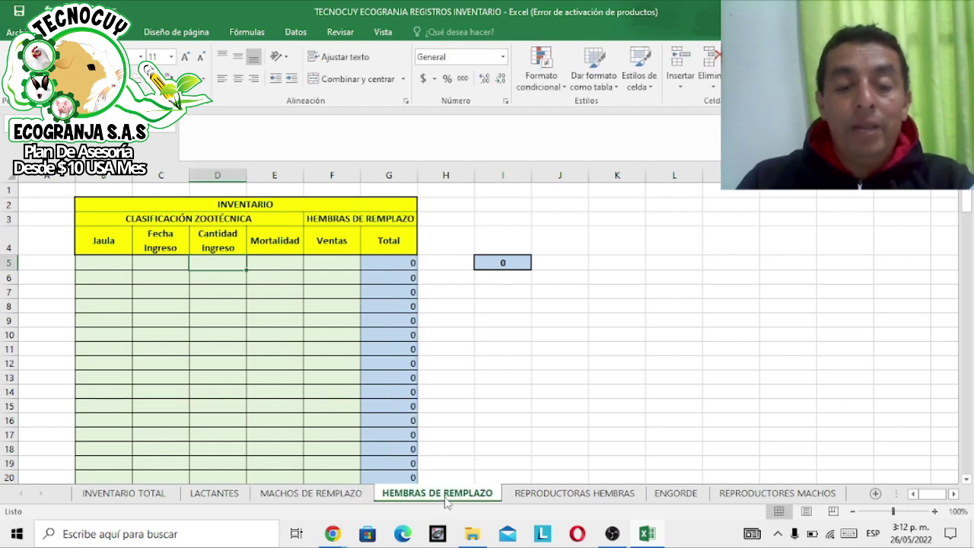
click(569, 495)
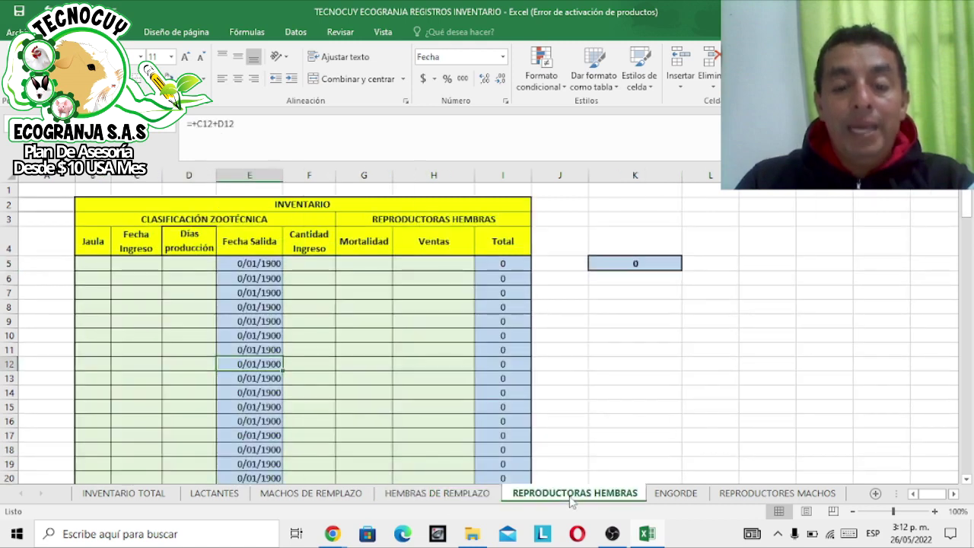
click(772, 494)
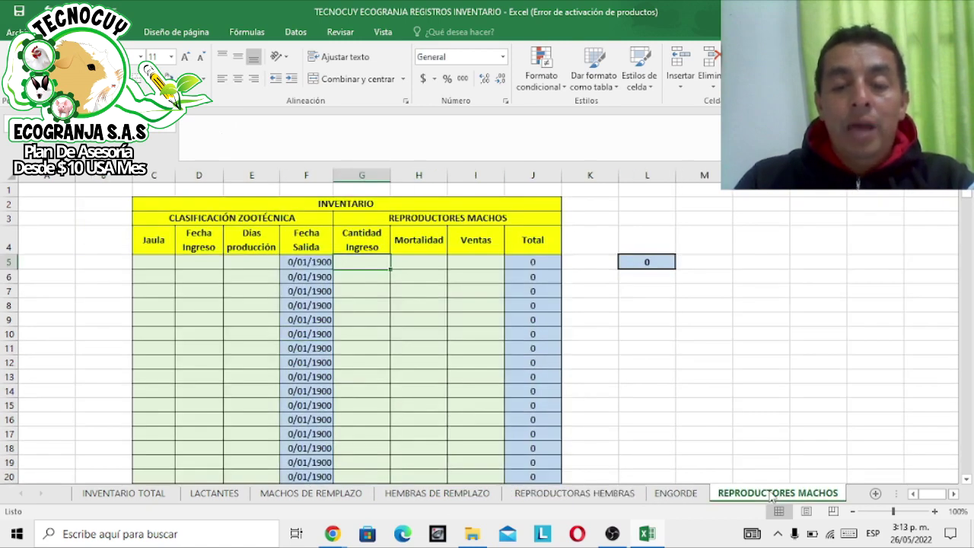
click(677, 494)
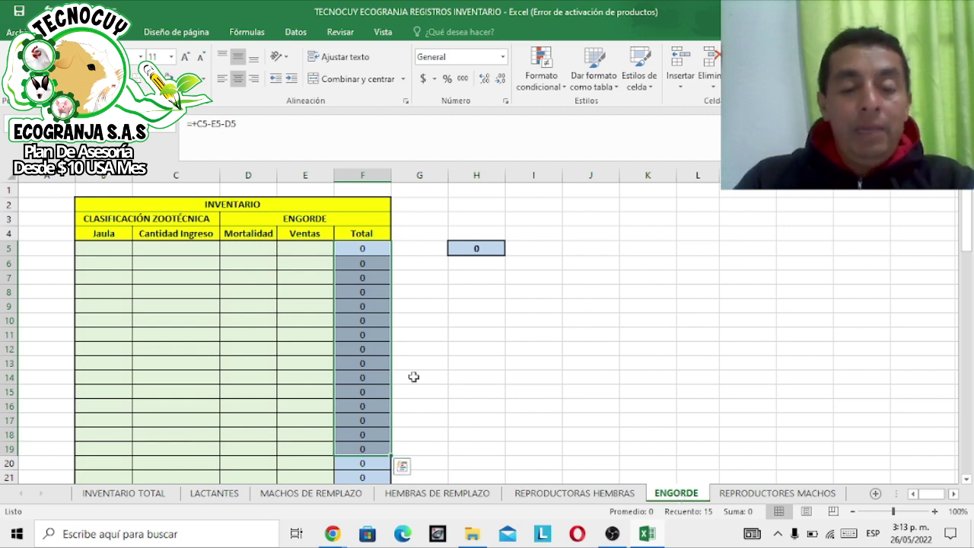
Step: Examine the weaning date and total columns on the LACTANTES sheet and the Total columns on both replacement sheets
click(214, 493)
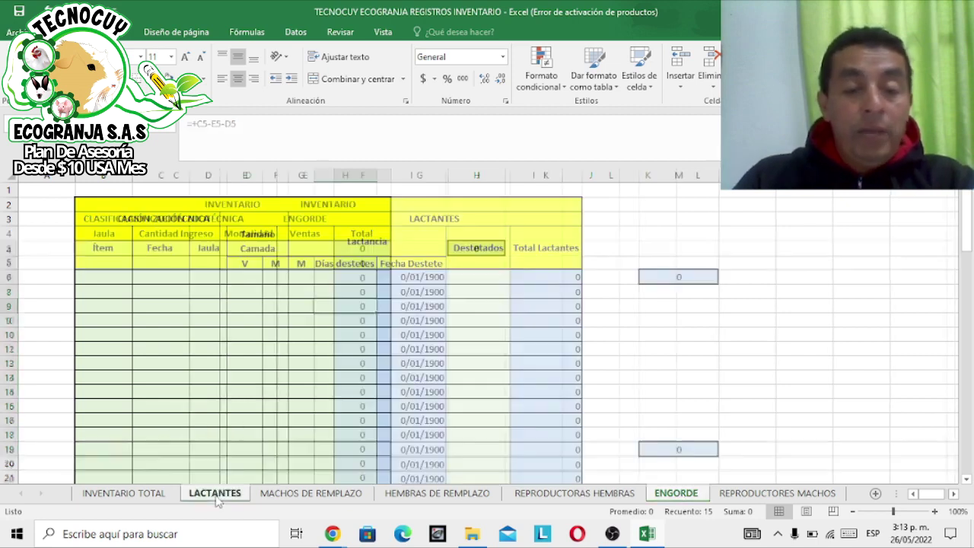
drag(416, 279, 423, 477)
drag(557, 281, 572, 478)
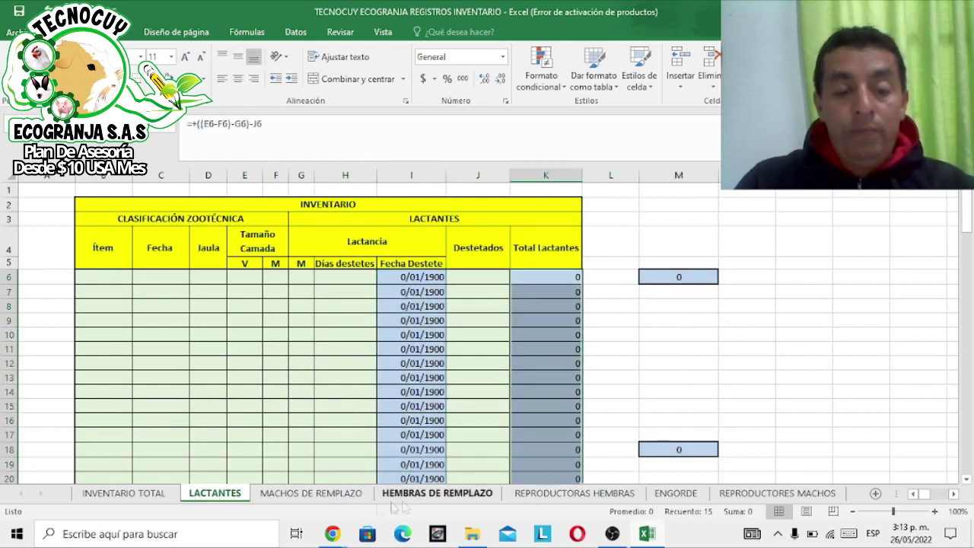
click(320, 494)
click(396, 263)
drag(396, 263, 386, 474)
click(428, 494)
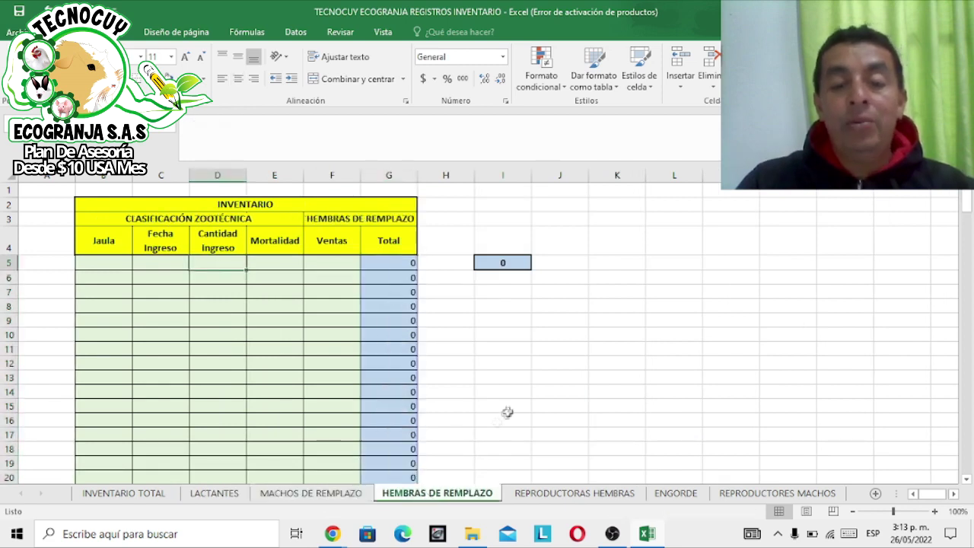
drag(394, 262, 392, 474)
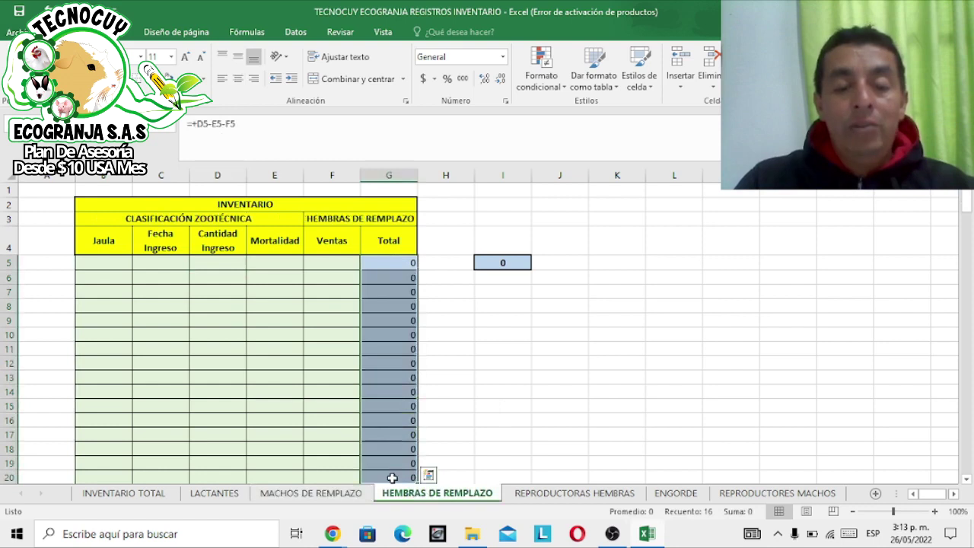
click(575, 492)
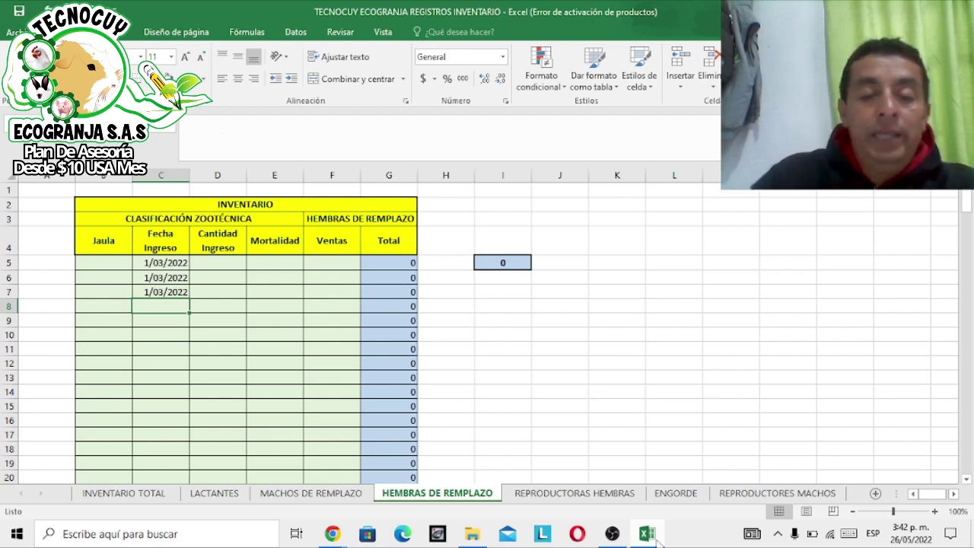
Step: Revisit the LACTANTES and replacement sheets, then examine the cage numbers in the Jaula column of REPRODUCTORAS HEMBRAS
click(215, 493)
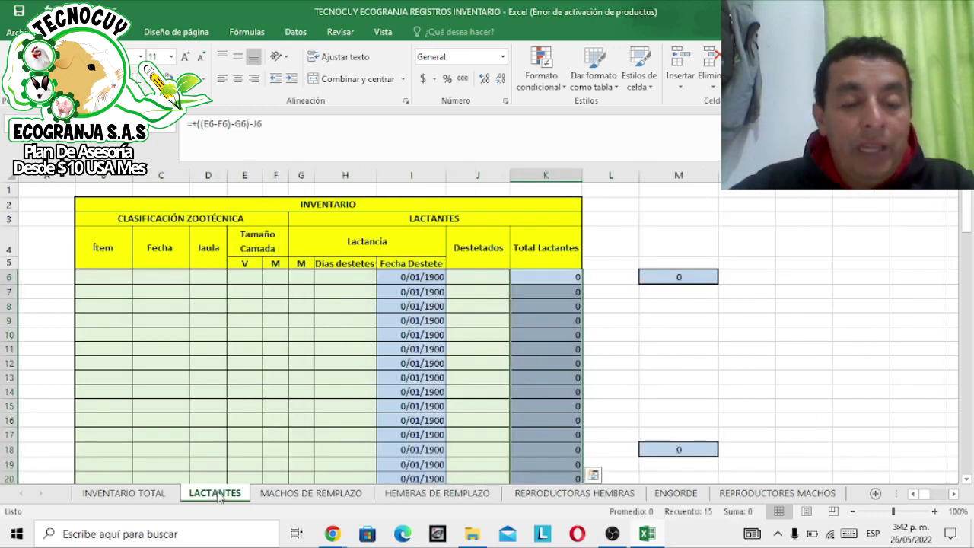
click(301, 495)
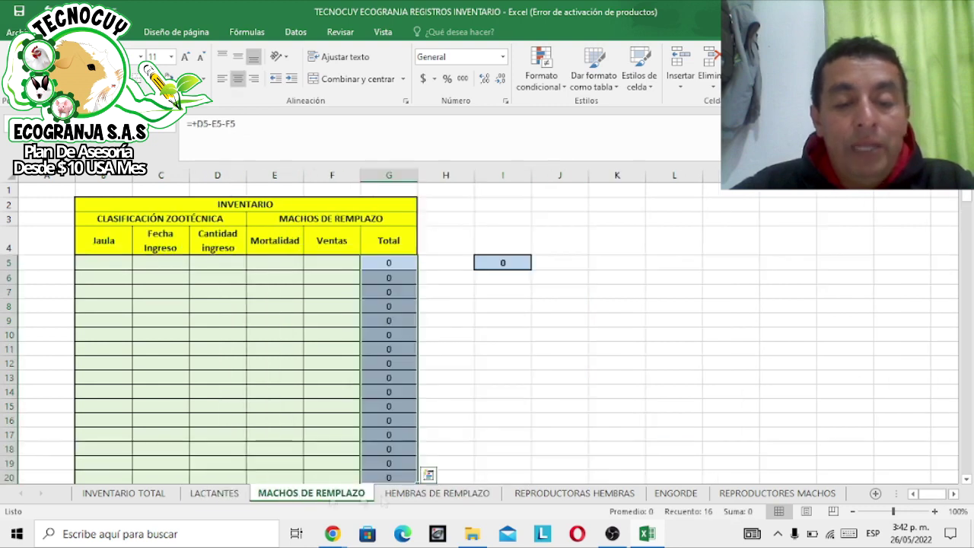
click(416, 501)
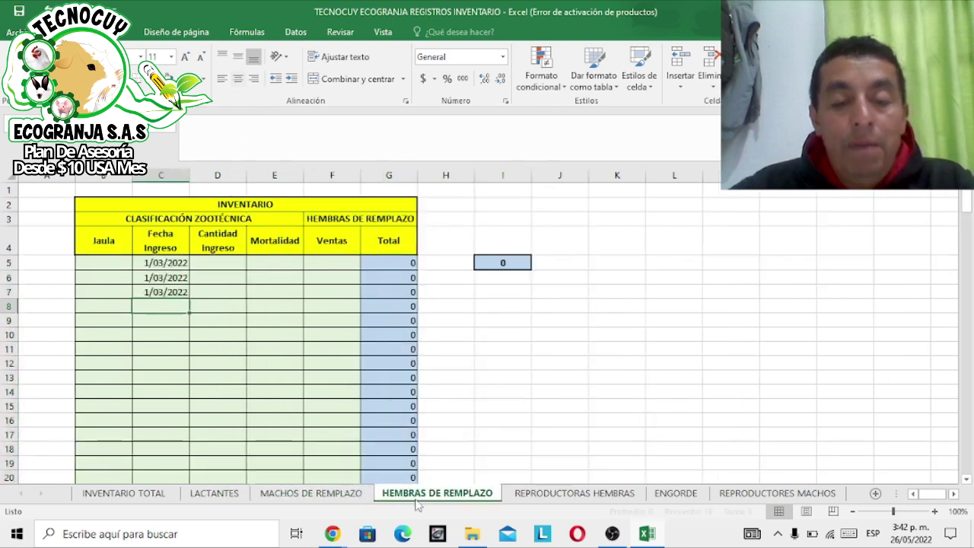
click(551, 502)
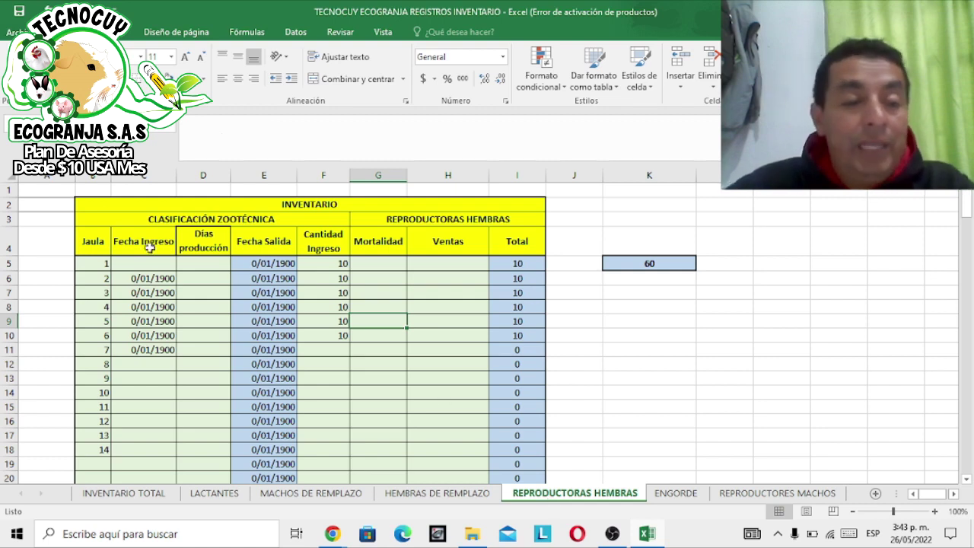
click(92, 178)
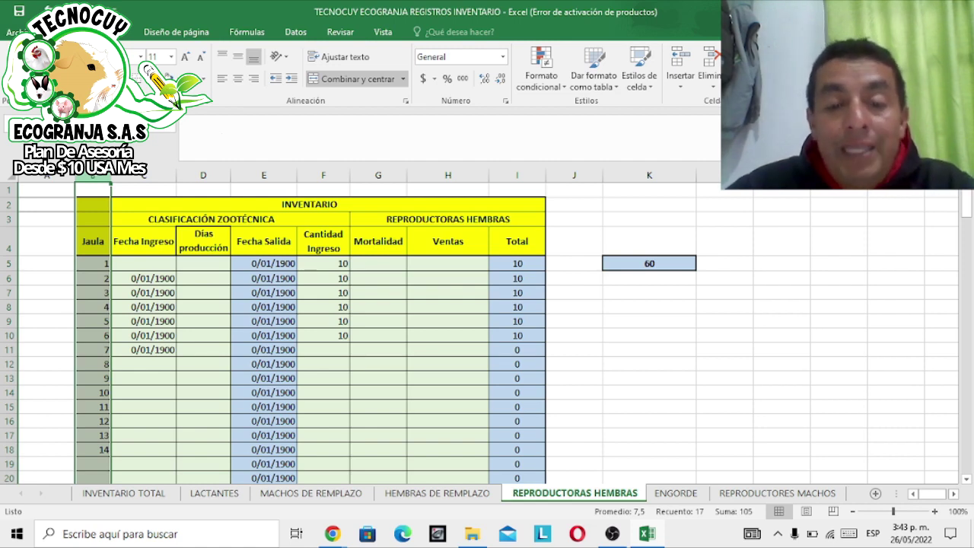
click(92, 262)
click(98, 282)
click(99, 304)
click(96, 317)
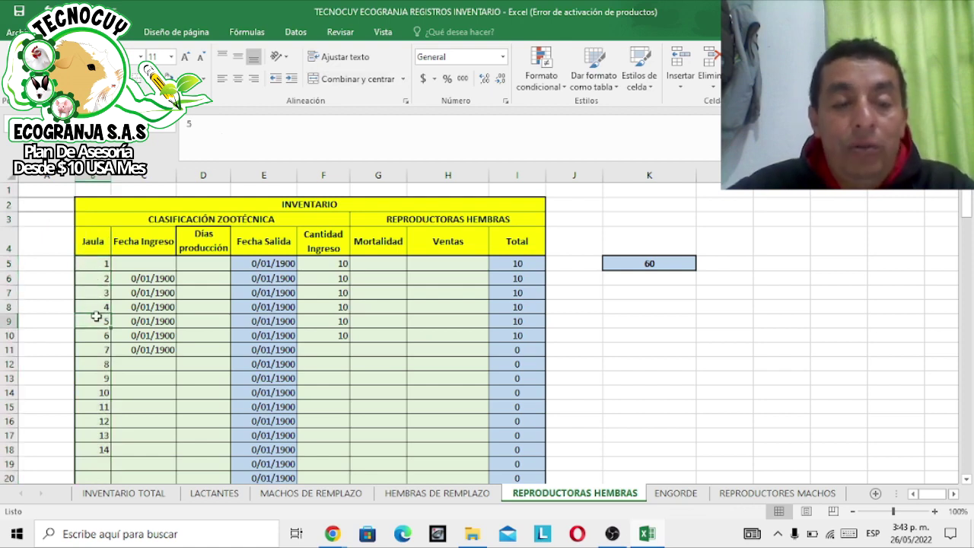
Step: Enter 01/03/2022 as the Fecha Ingreso for cage 1 and check the dates for cages 1 to 7
click(149, 240)
drag(144, 262, 153, 343)
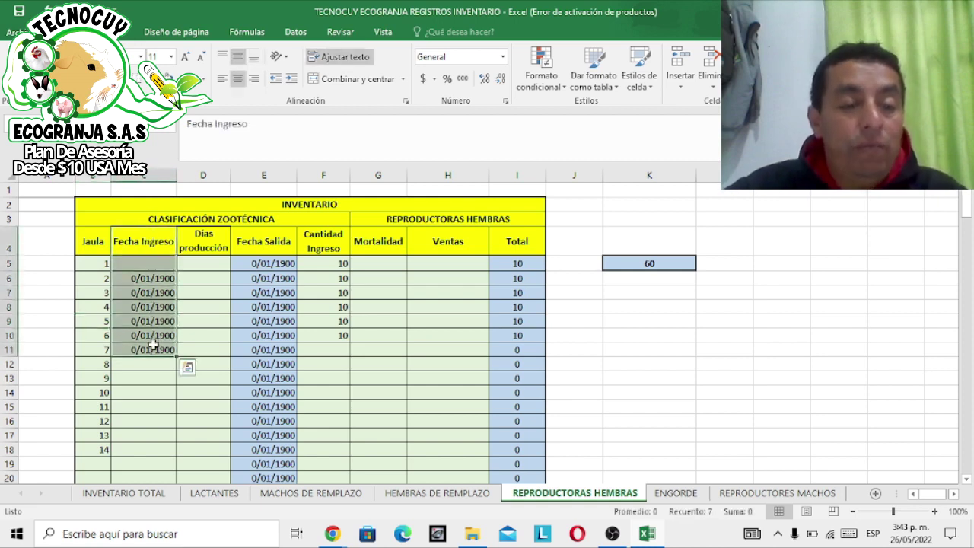
click(154, 262)
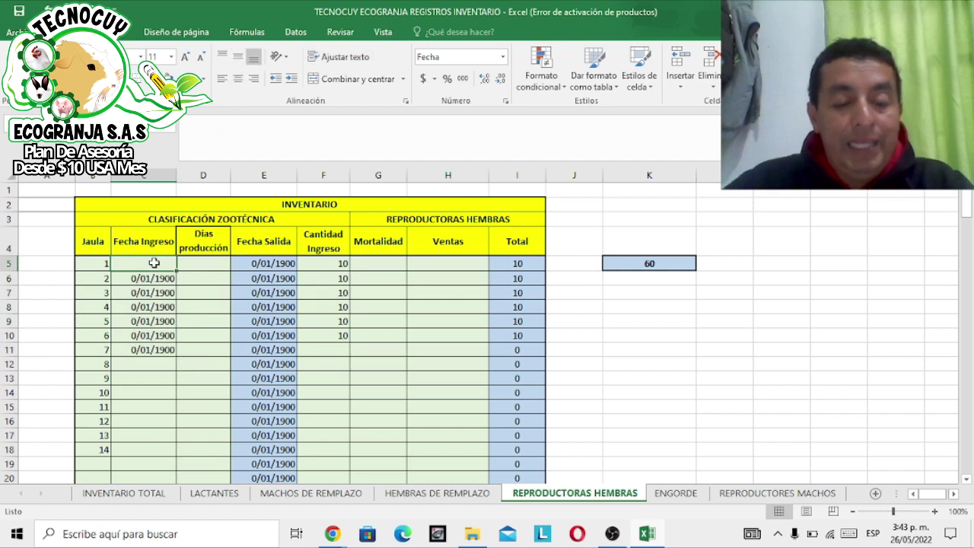
text(01/)
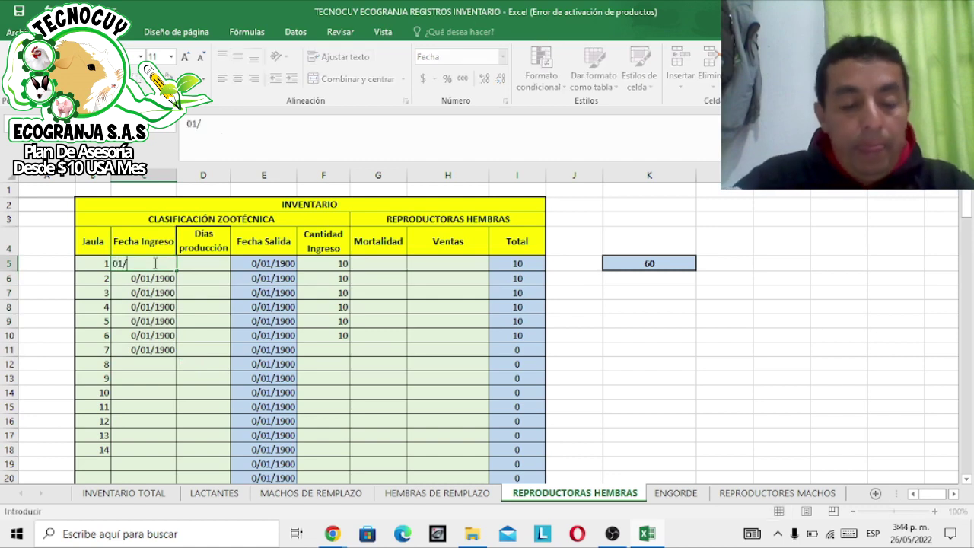
text(03/2022)
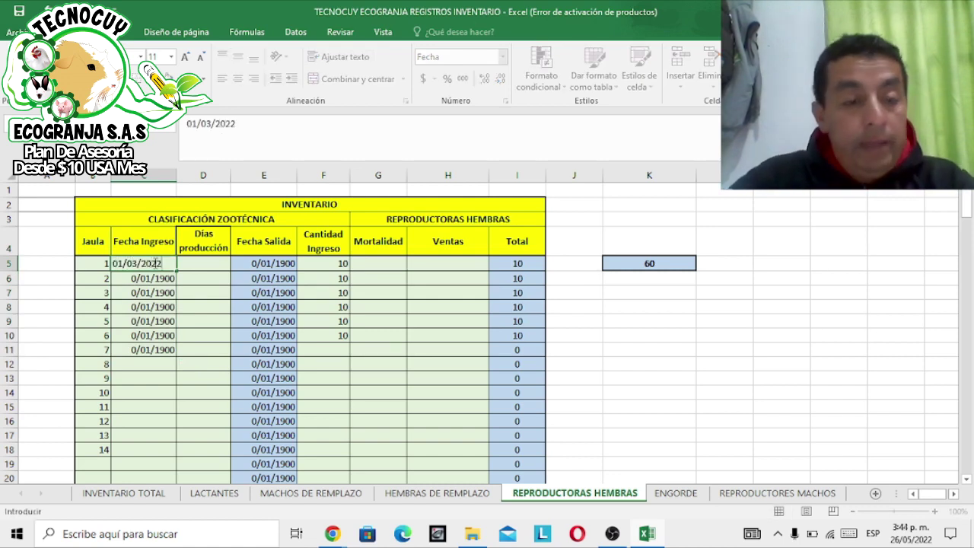
click(272, 263)
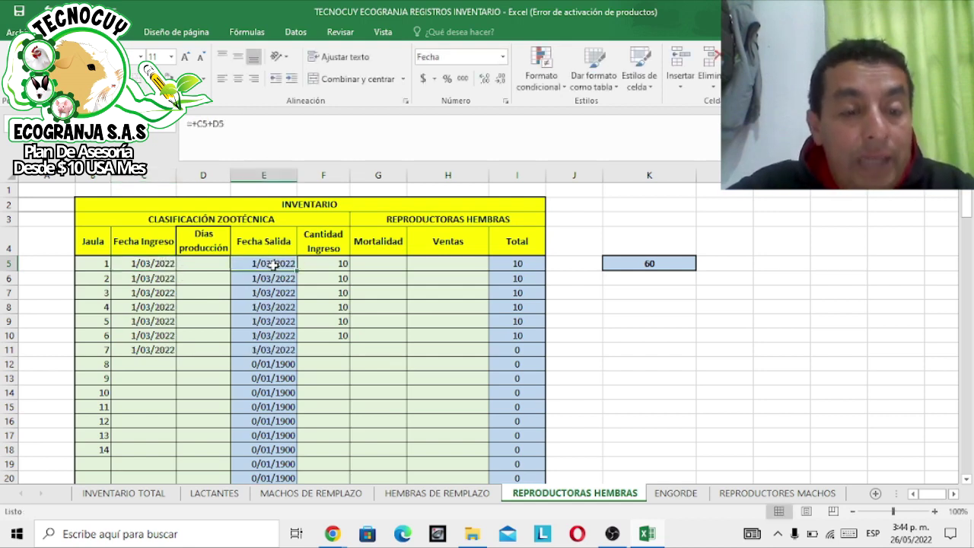
drag(159, 264, 159, 346)
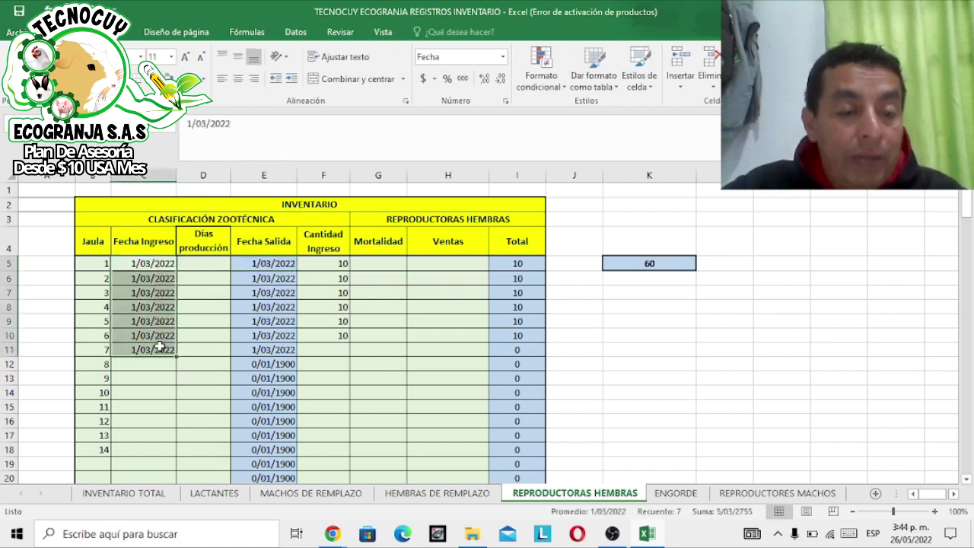
Step: Enter 365 as the Días producción for cage 1 and check its Fecha Salida
click(195, 262)
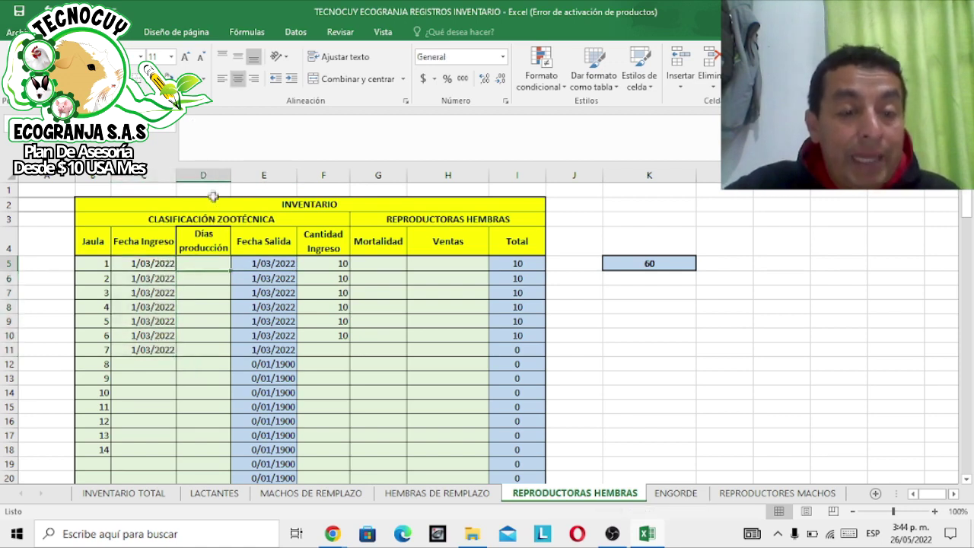
click(209, 237)
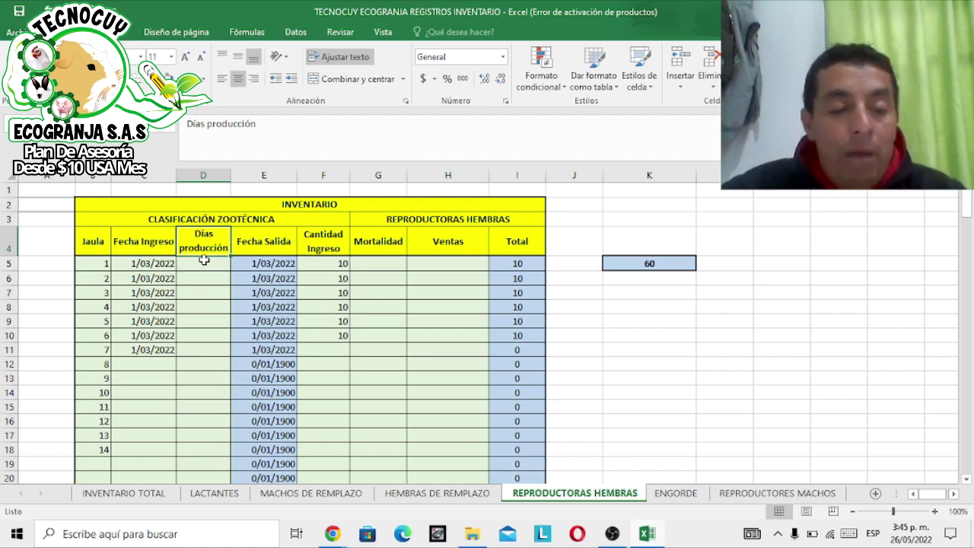
click(202, 262)
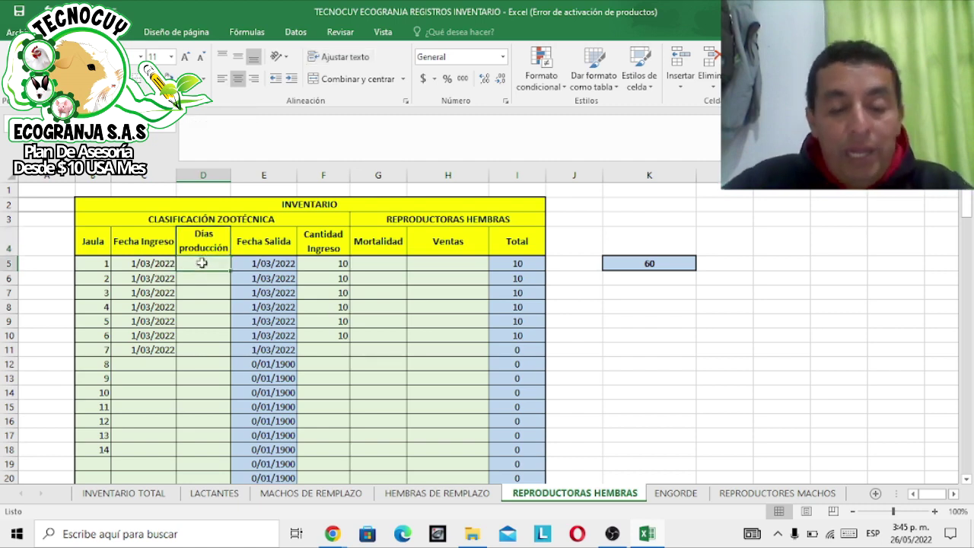
text(365)
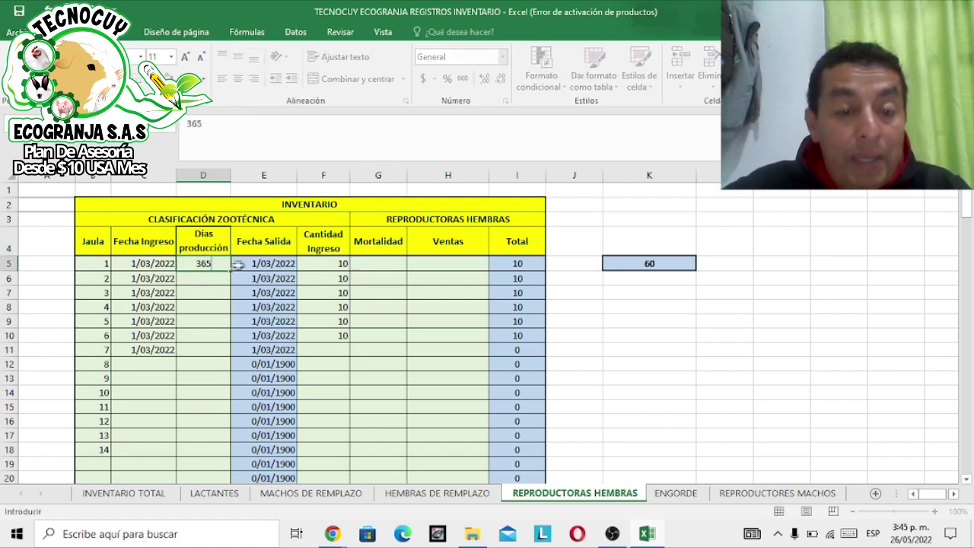
click(281, 264)
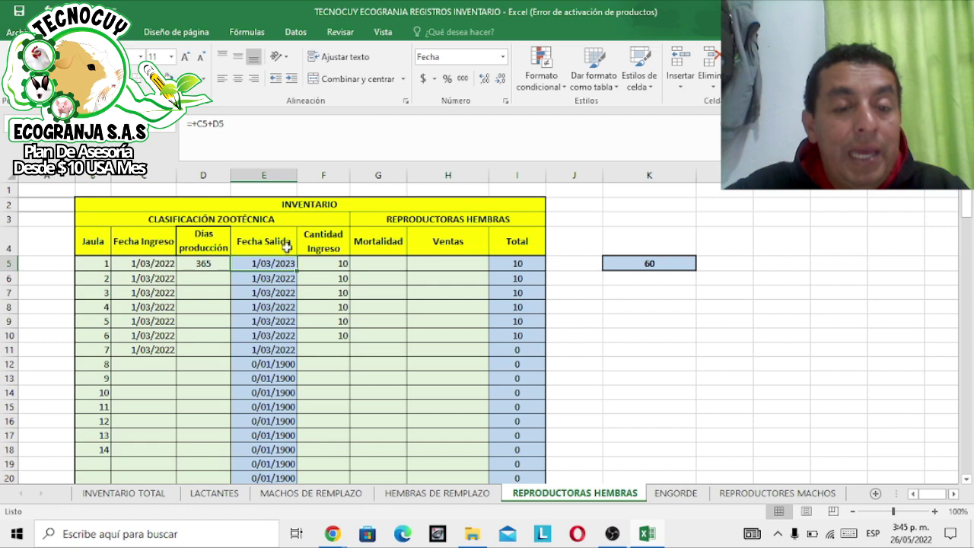
Step: Compare cage 1's entry and exit dates, then fill its 365 production days down to cage 7
click(131, 264)
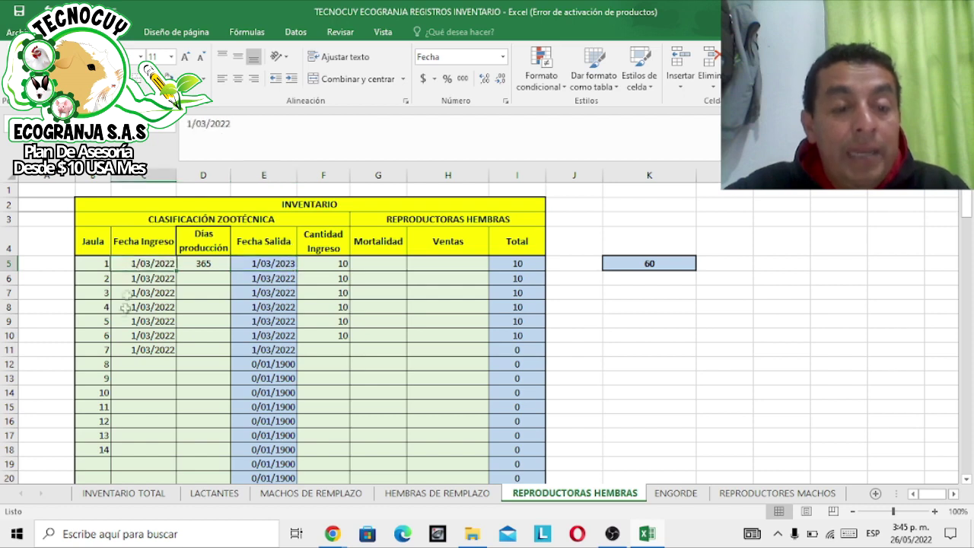
click(273, 266)
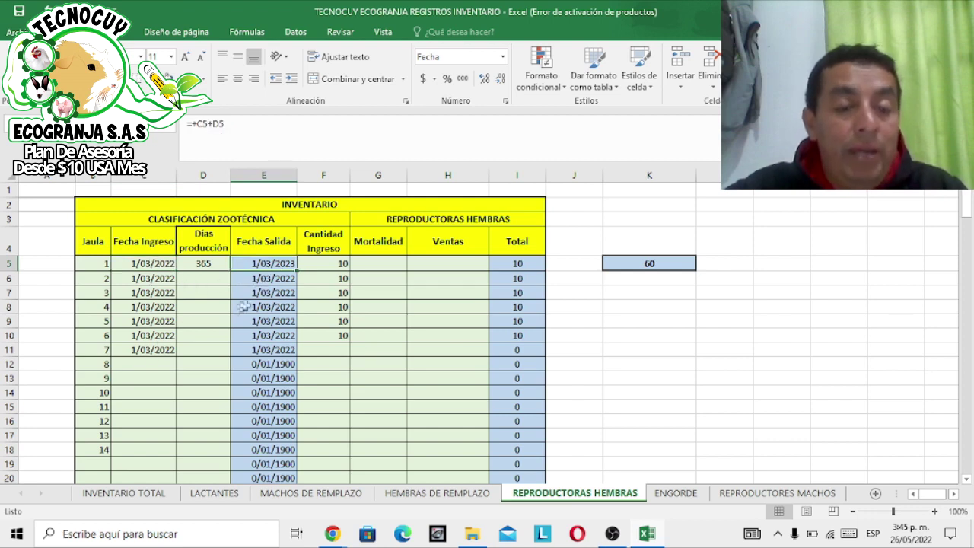
click(213, 264)
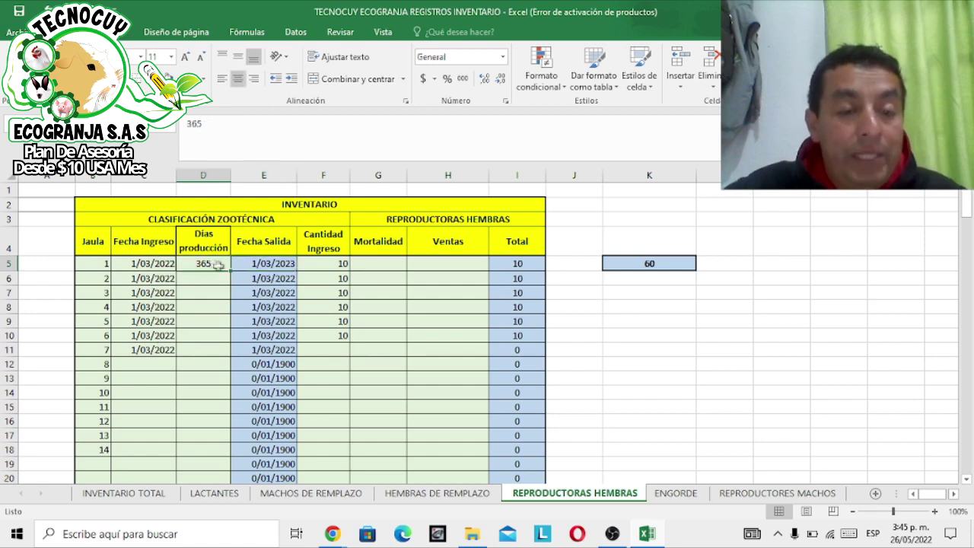
drag(230, 272, 227, 349)
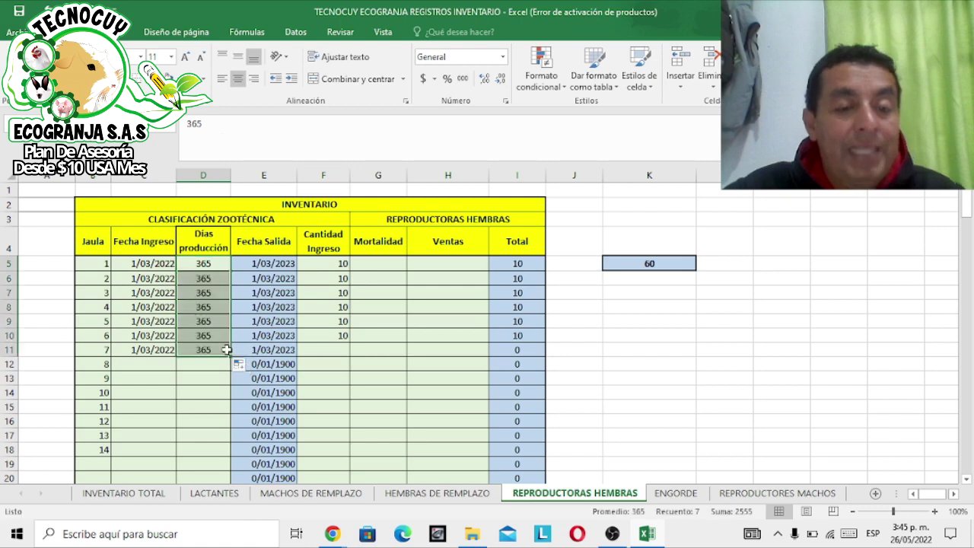
Step: Enter 4 as the Cantidad Ingreso for cage 7 in REPRODUCTORAS HEMBRAS
click(378, 321)
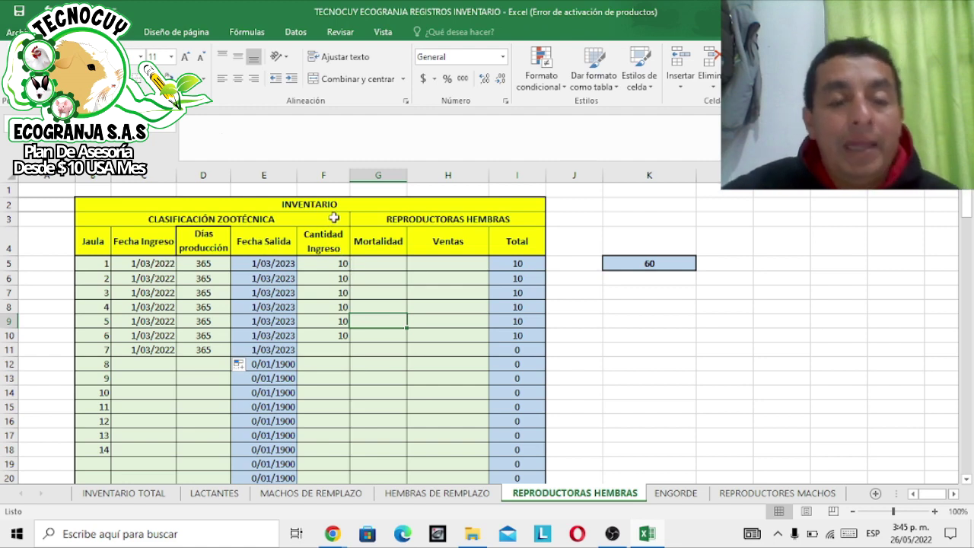
click(328, 267)
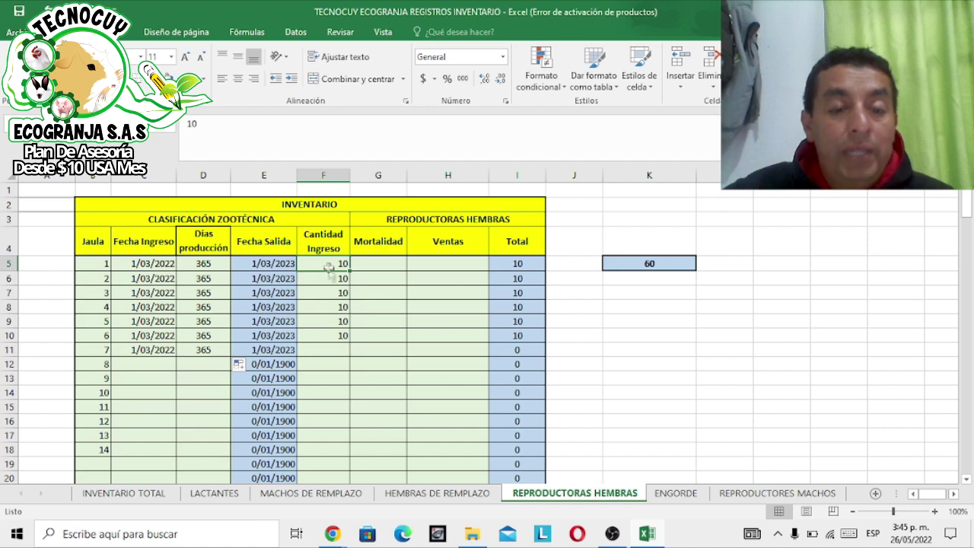
click(337, 352)
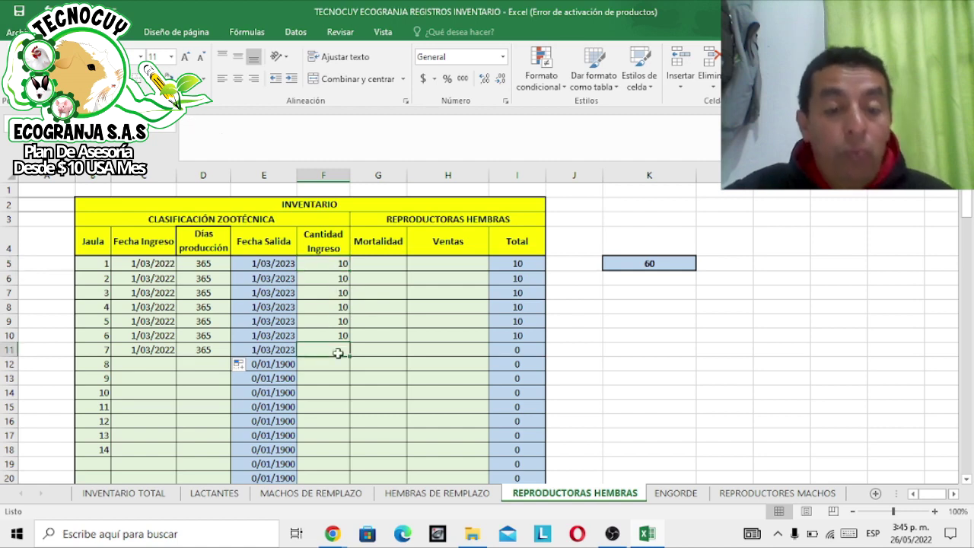
text(4)
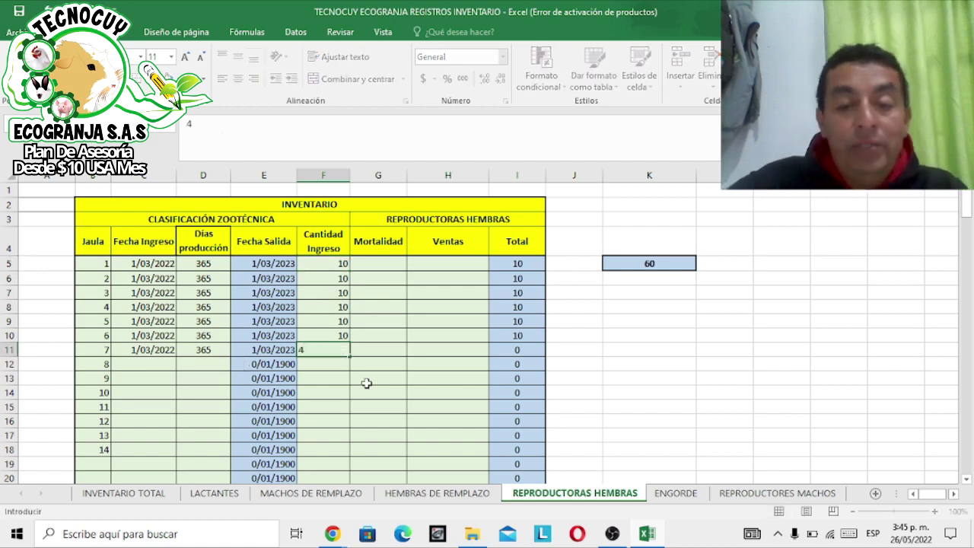
click(607, 362)
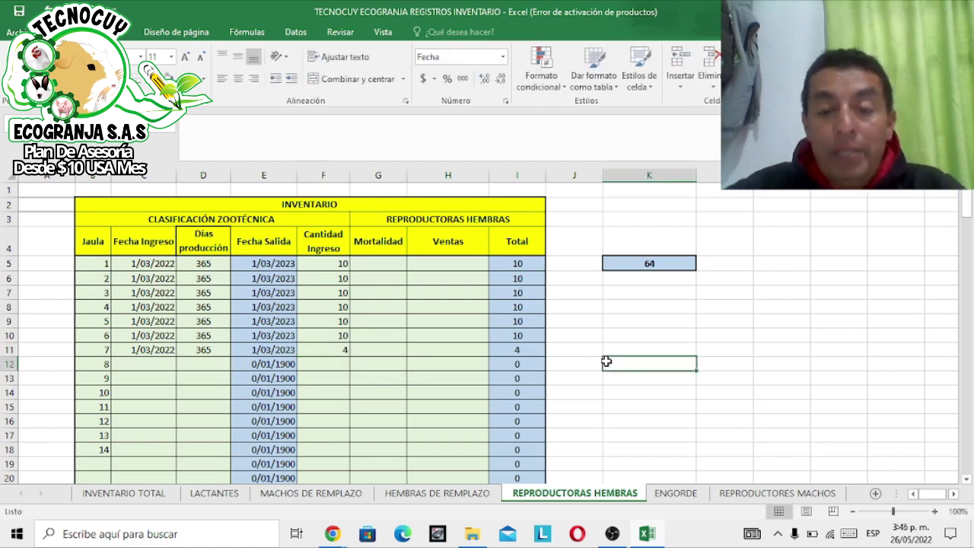
Step: Check the breeding females' overall total in K5 and its matching row in the INVENTARIO TOTAL sheet
click(665, 263)
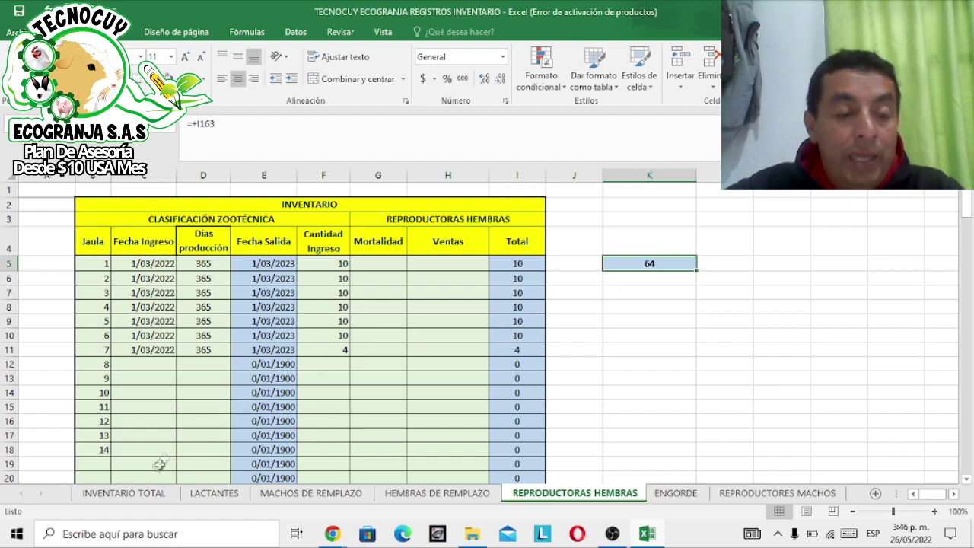
click(142, 495)
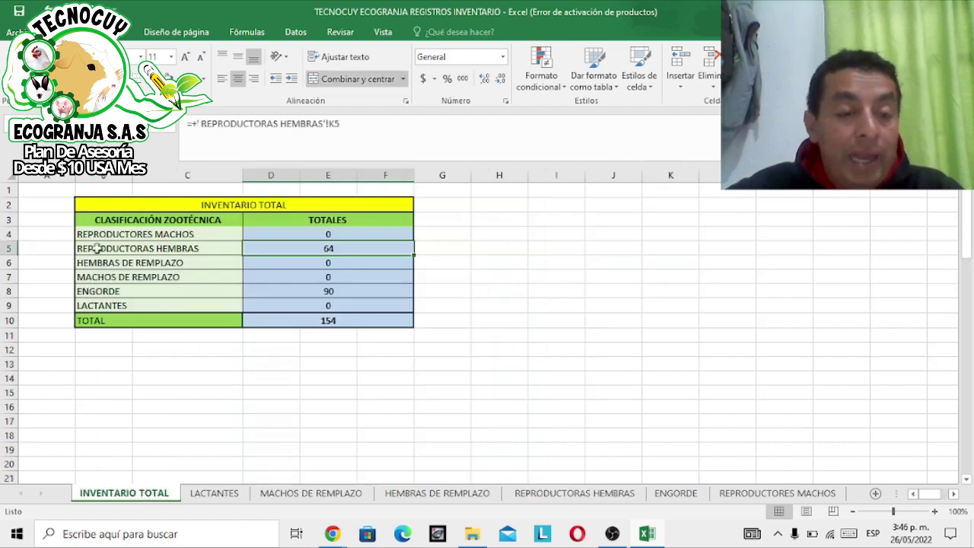
click(129, 250)
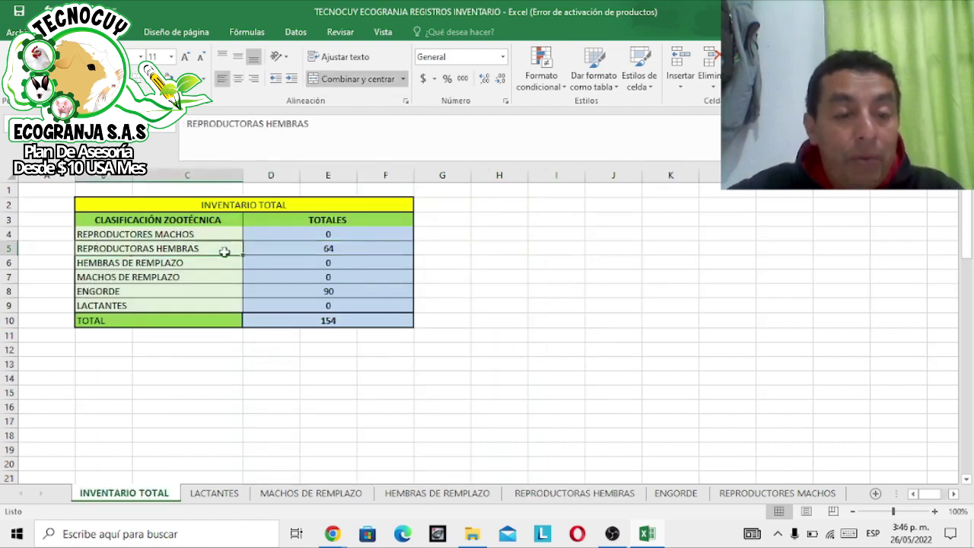
click(306, 257)
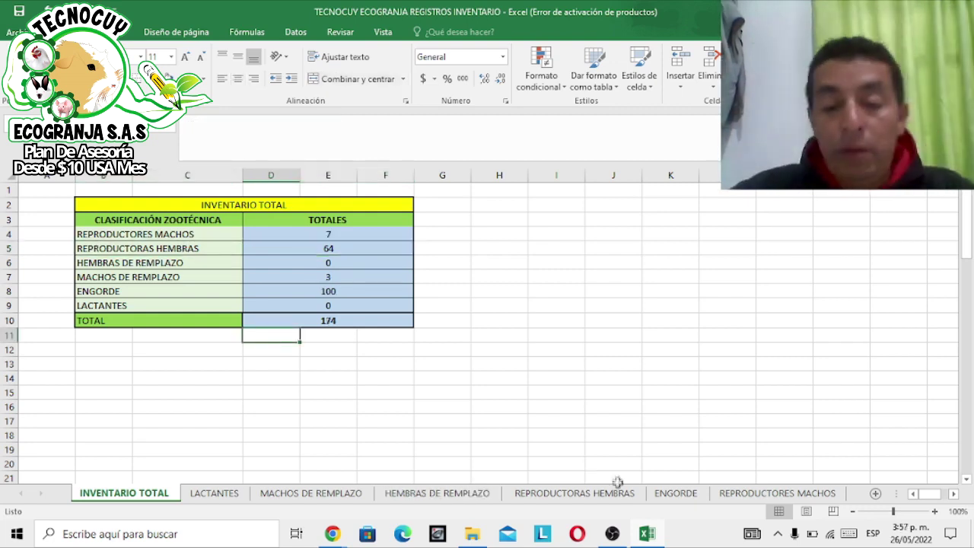
Step: Look at the HEMBRAS DE REMPLAZO sheet, then review cages 1 to 7 in REPRODUCTORAS HEMBRAS
click(461, 499)
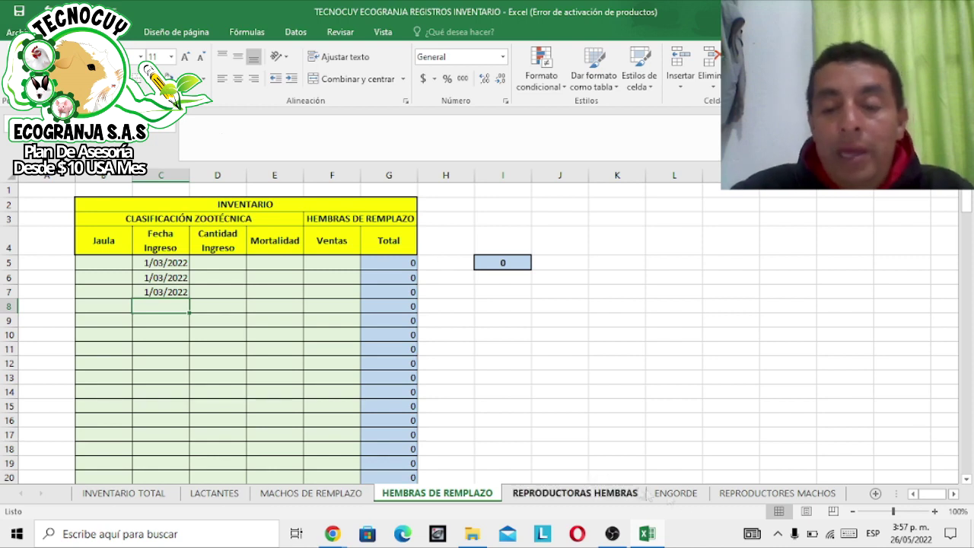
click(566, 493)
drag(107, 263, 103, 349)
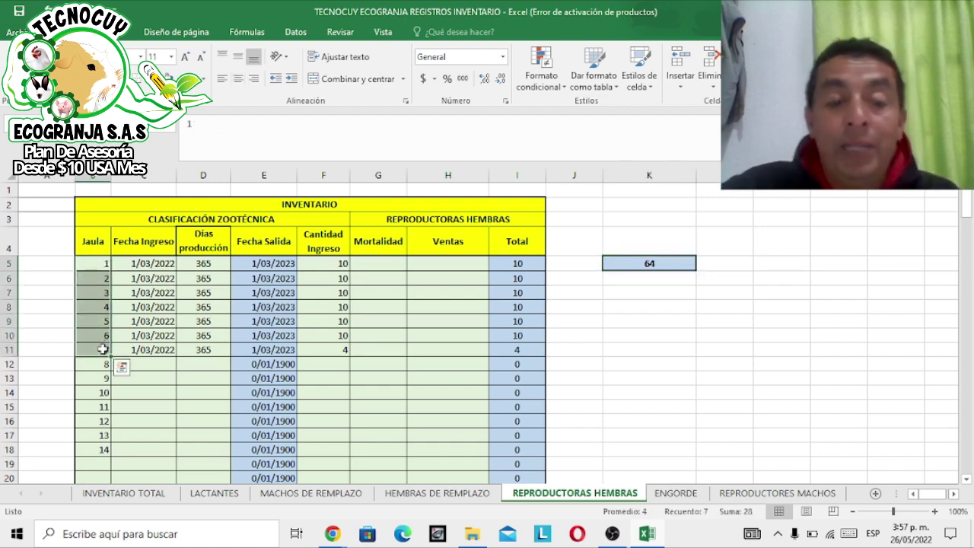
Step: Examine the REPRODUCTORES MACHOS sheet: cage 1's entry date and production days, and the Cantidad Ingreso for cages 1 to 7
click(761, 494)
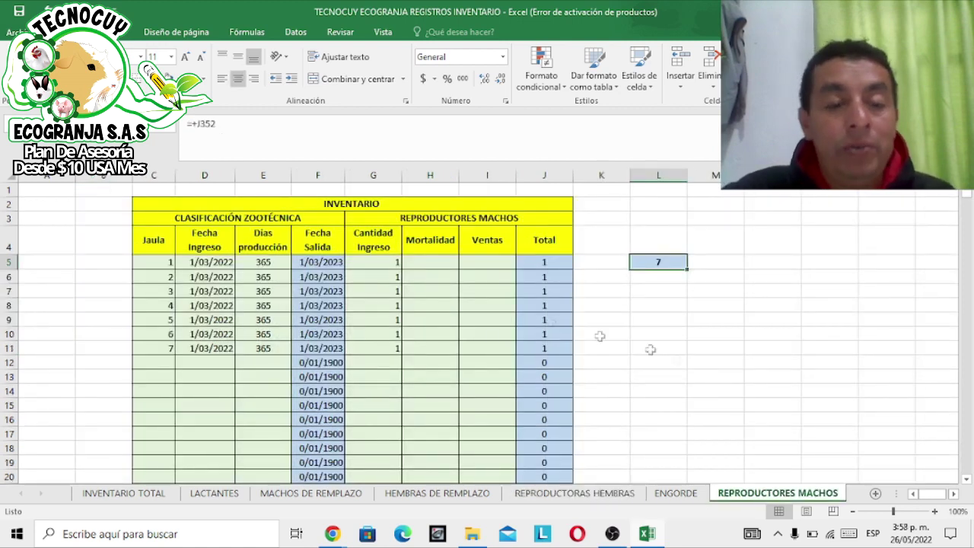
click(214, 264)
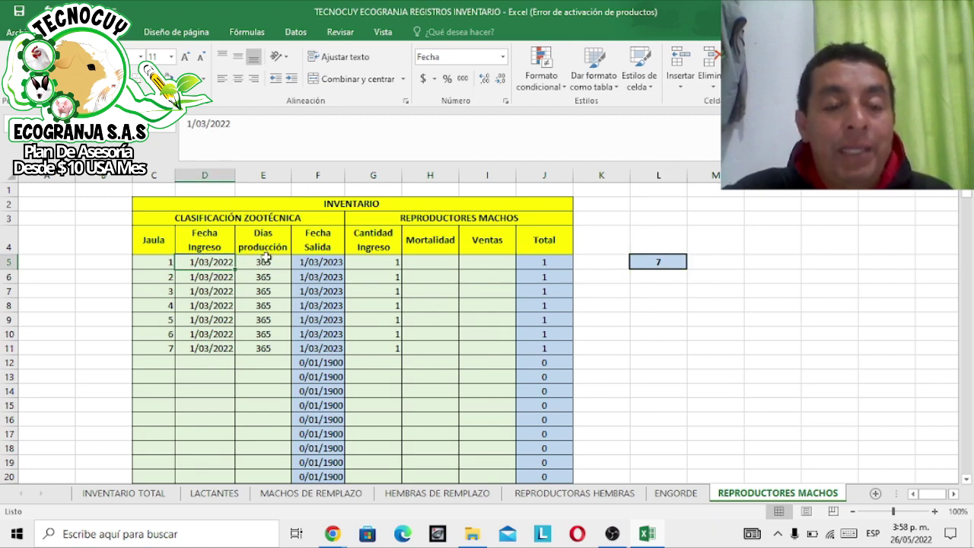
click(264, 260)
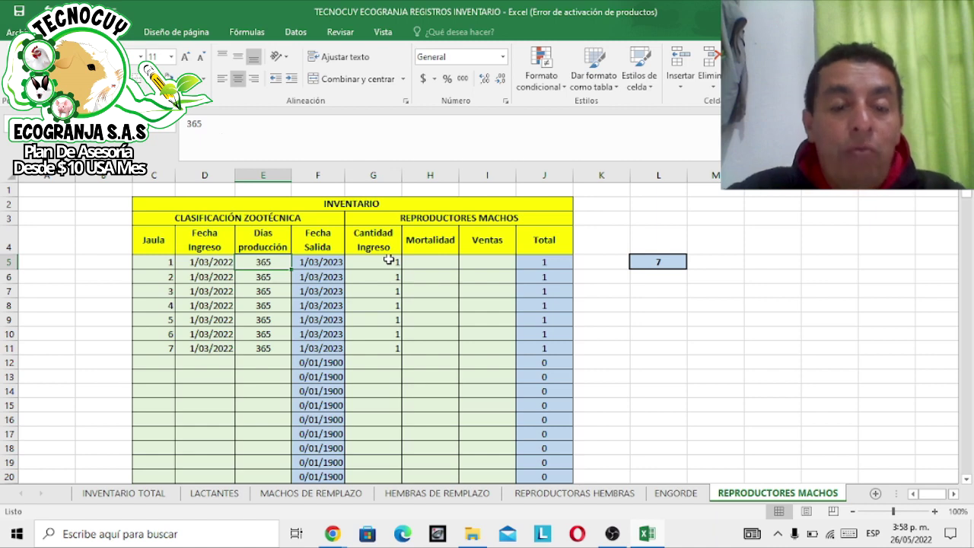
click(388, 261)
click(387, 276)
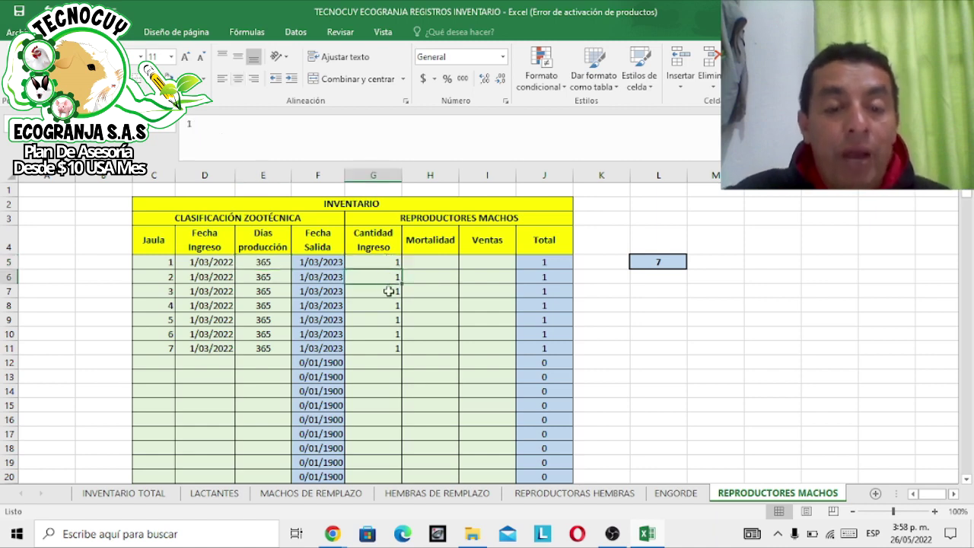
click(388, 291)
click(392, 348)
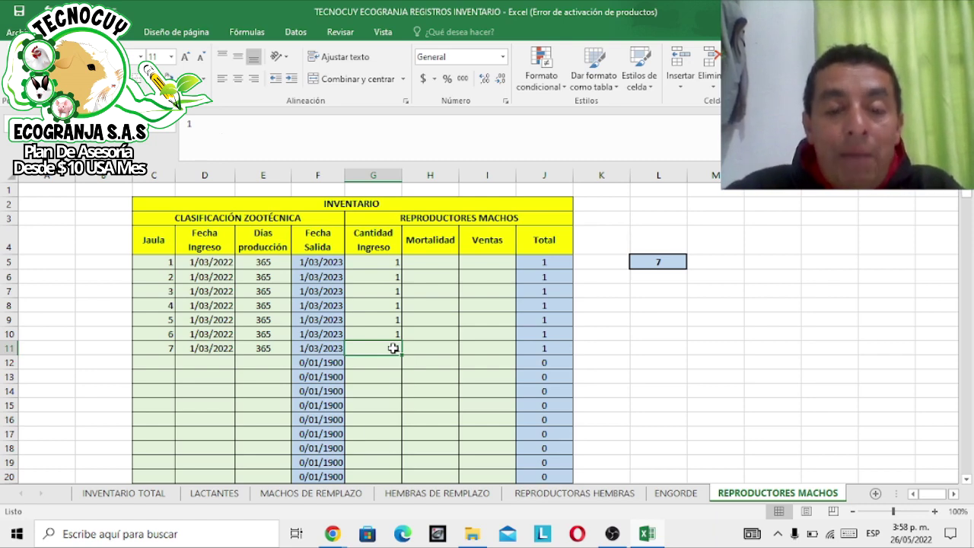
drag(392, 242, 399, 350)
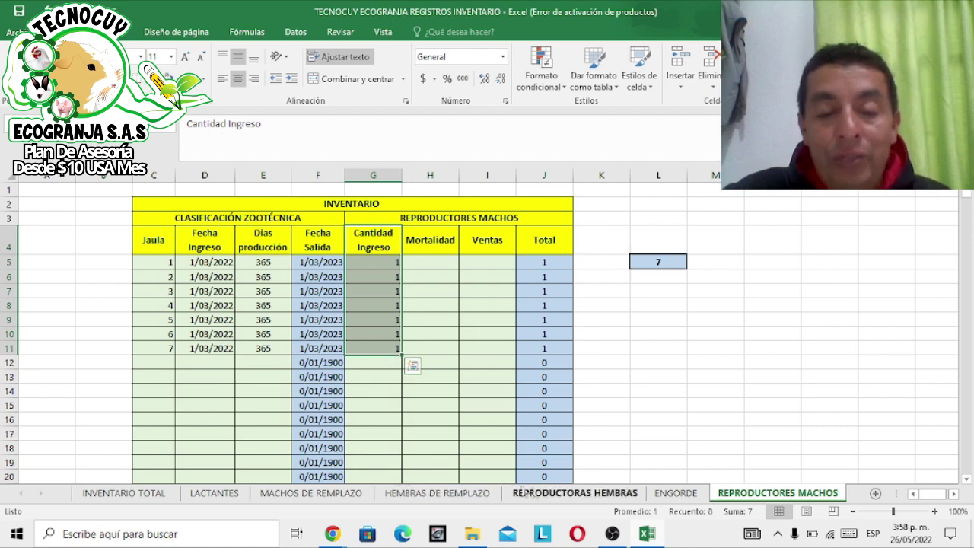
Step: Examine the entry date, quantities and overall total in MACHOS DE REMPLAZO, and compare with the REPRODUCTORES MACHOS total
click(320, 499)
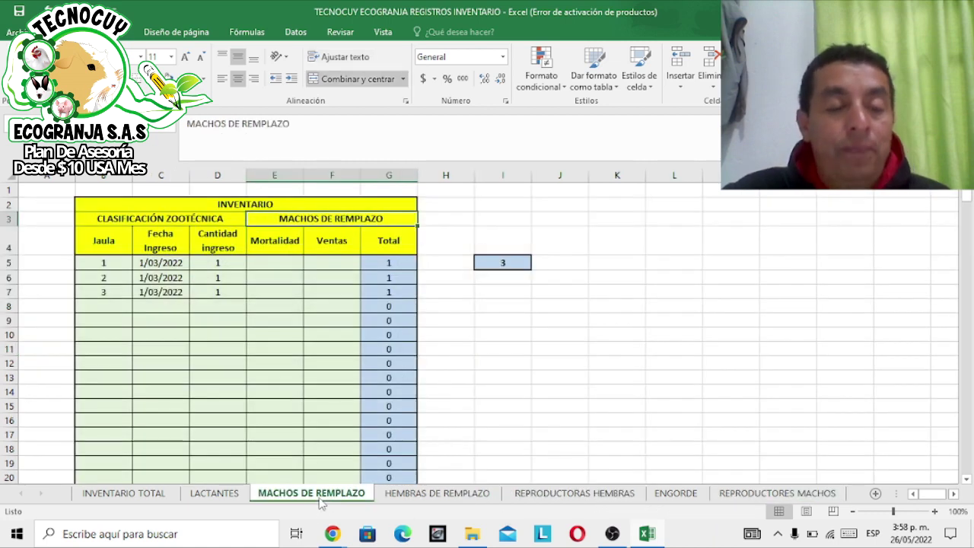
click(169, 264)
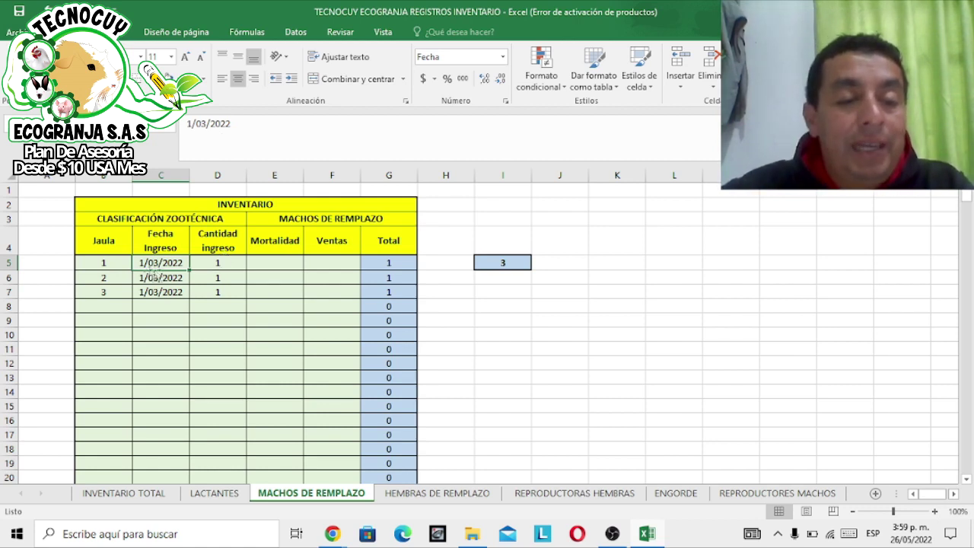
click(228, 262)
click(224, 288)
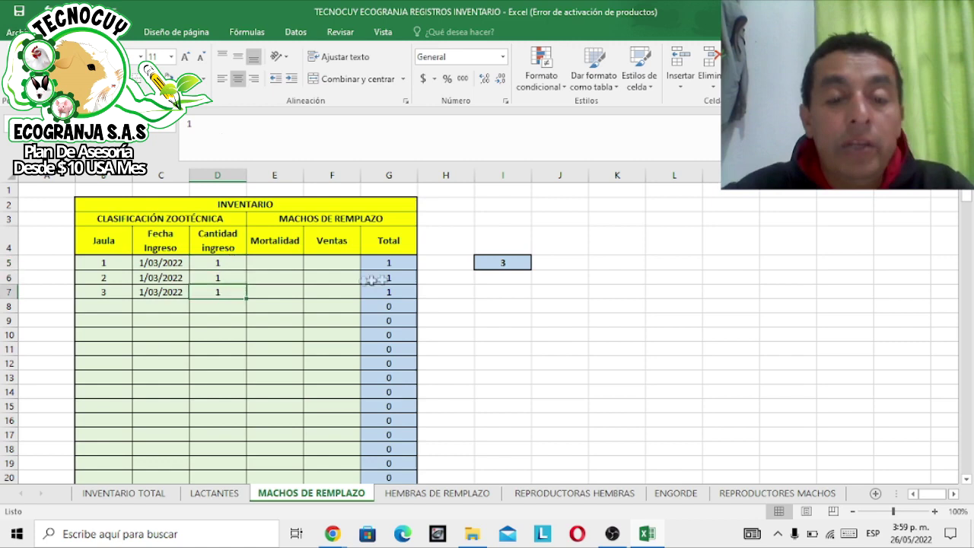
click(507, 262)
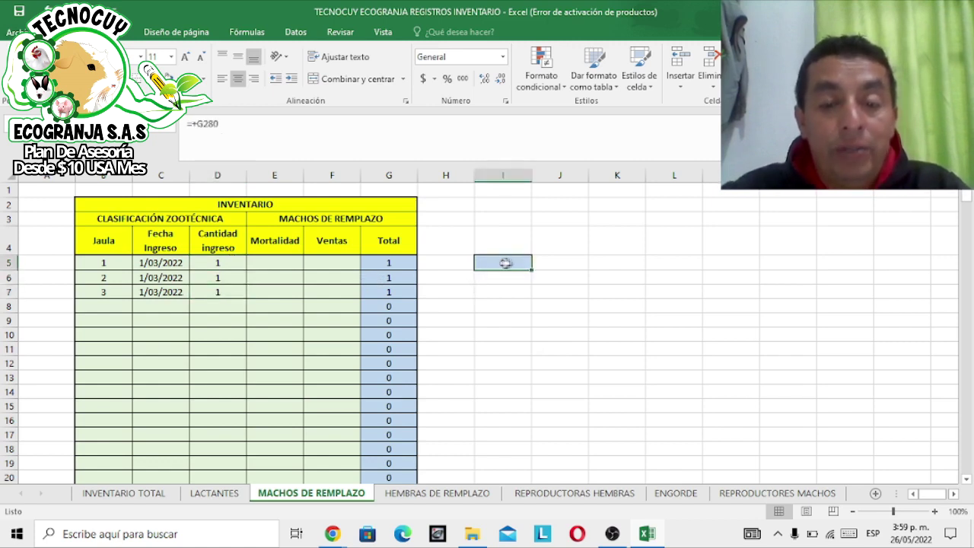
click(740, 493)
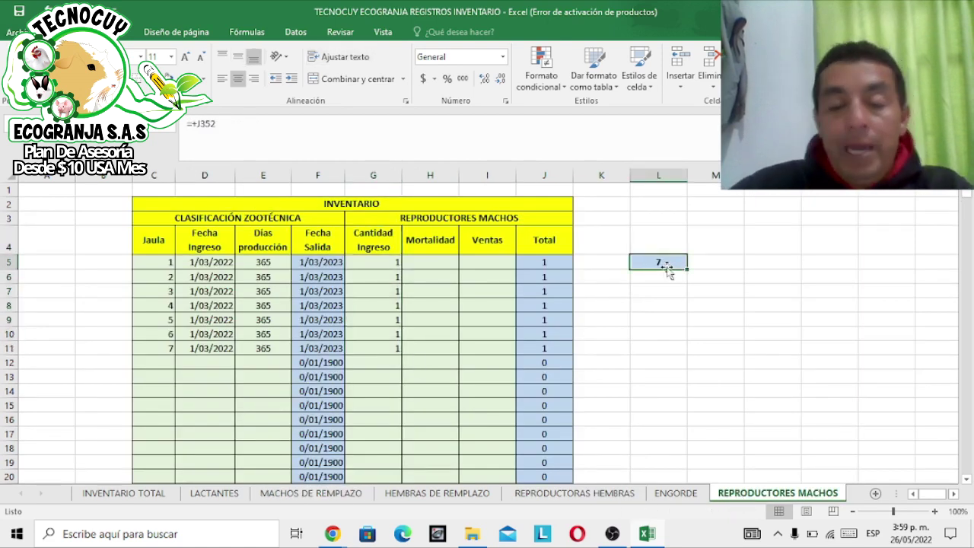
Step: Examine the ENGORDE sheet's cages 1 to 10, cage 1's Cantidad Ingreso and the overall total in H5
click(681, 495)
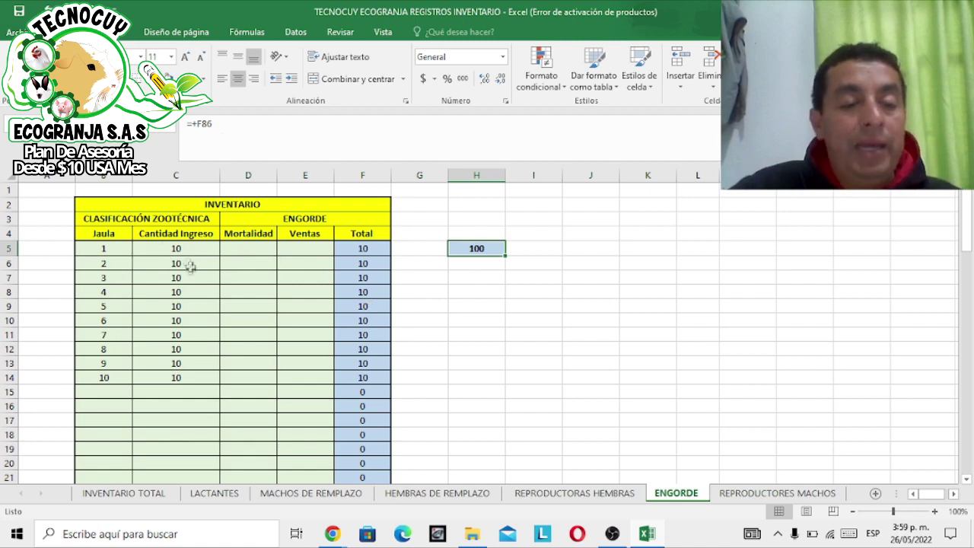
drag(106, 232, 108, 377)
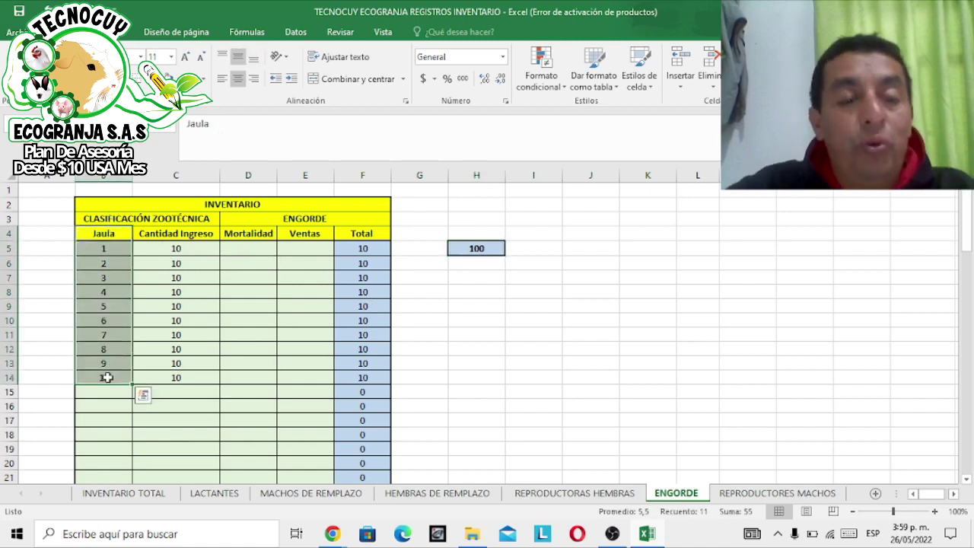
click(204, 257)
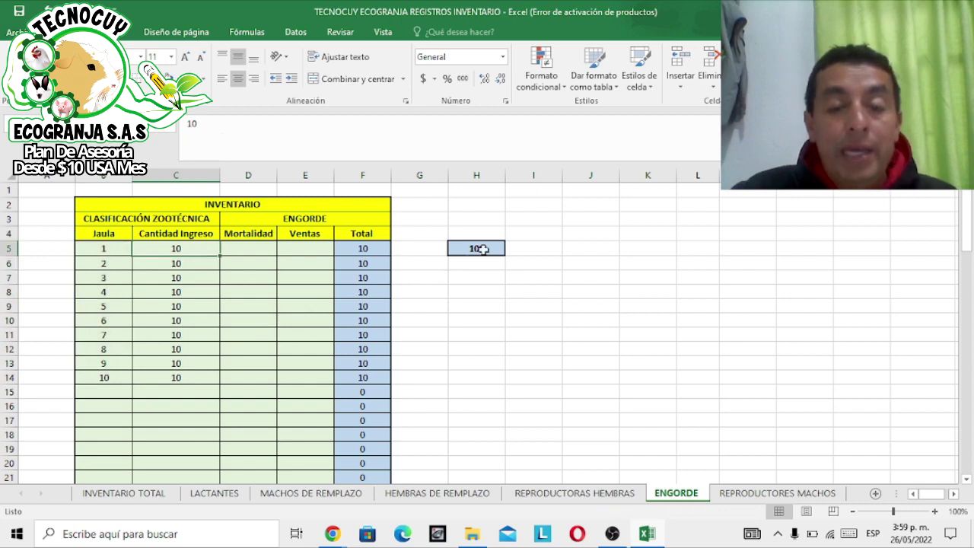
click(481, 249)
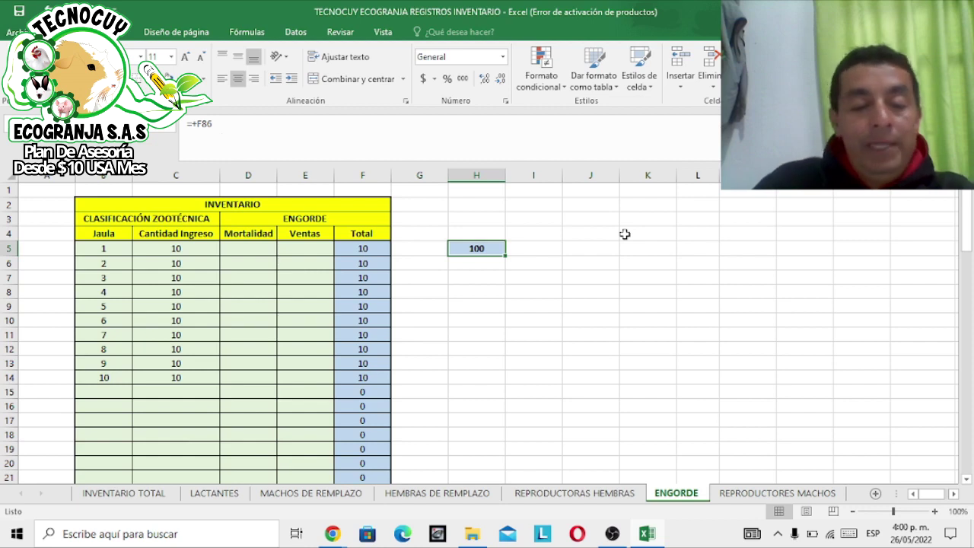
Step: Check the grand total in INVENTARIO TOTAL and the linked totals for breeding males, breeding females, replacement males and ENGORDE
click(147, 495)
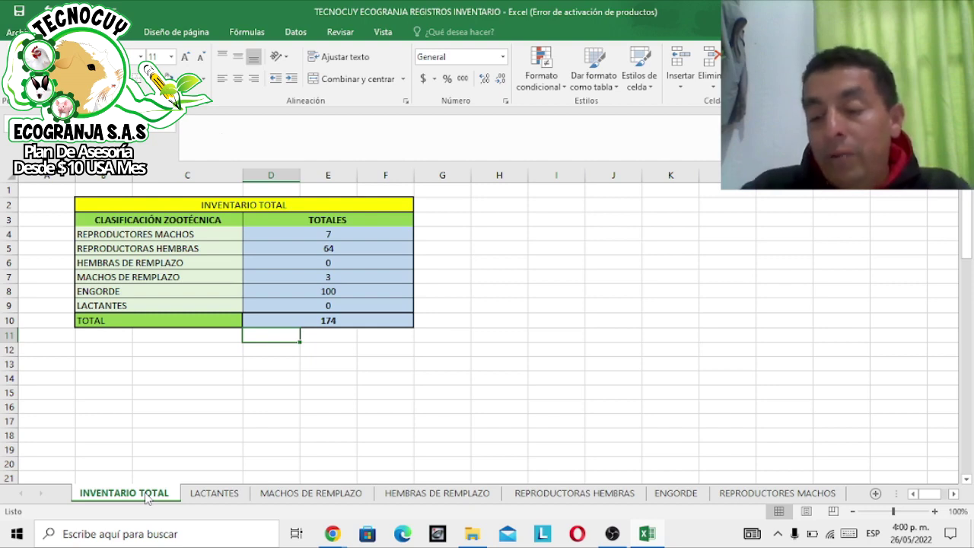
click(325, 321)
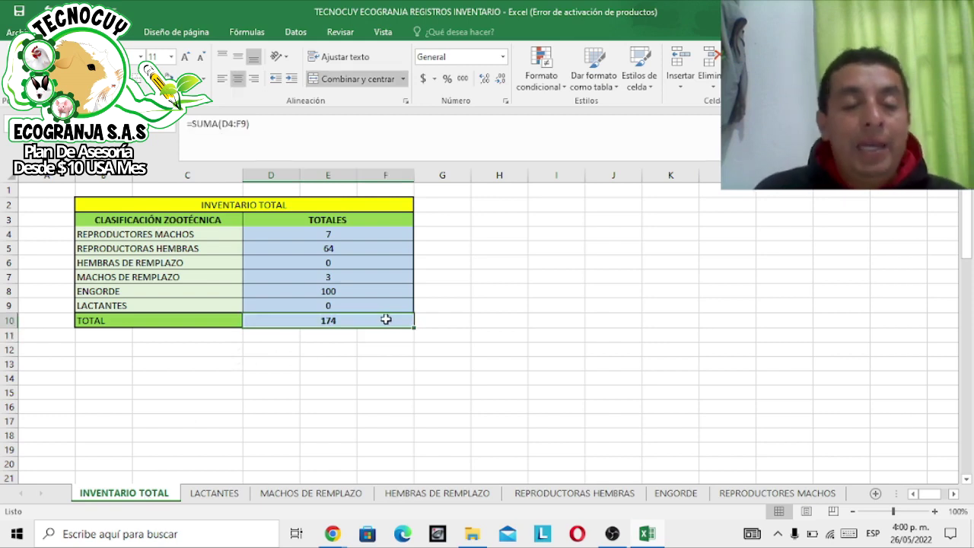
click(328, 234)
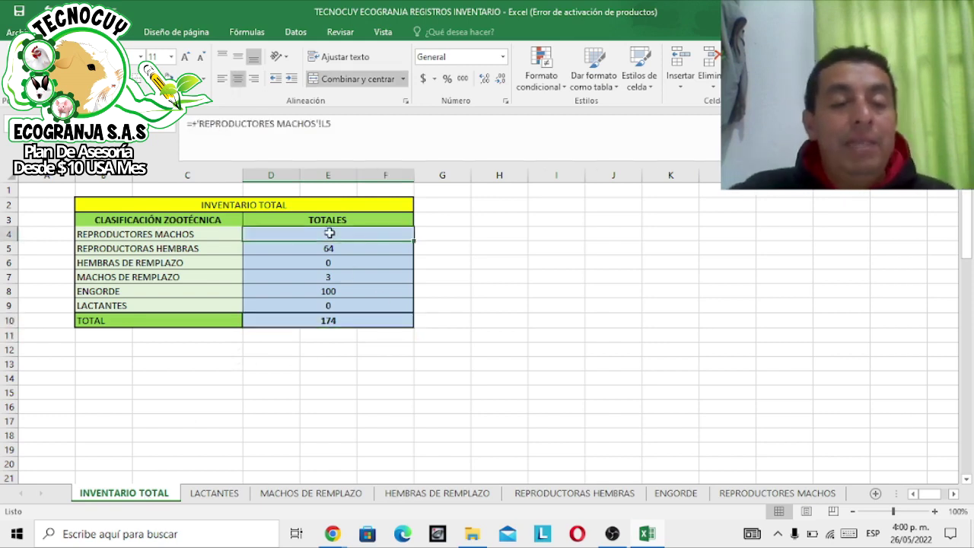
click(338, 251)
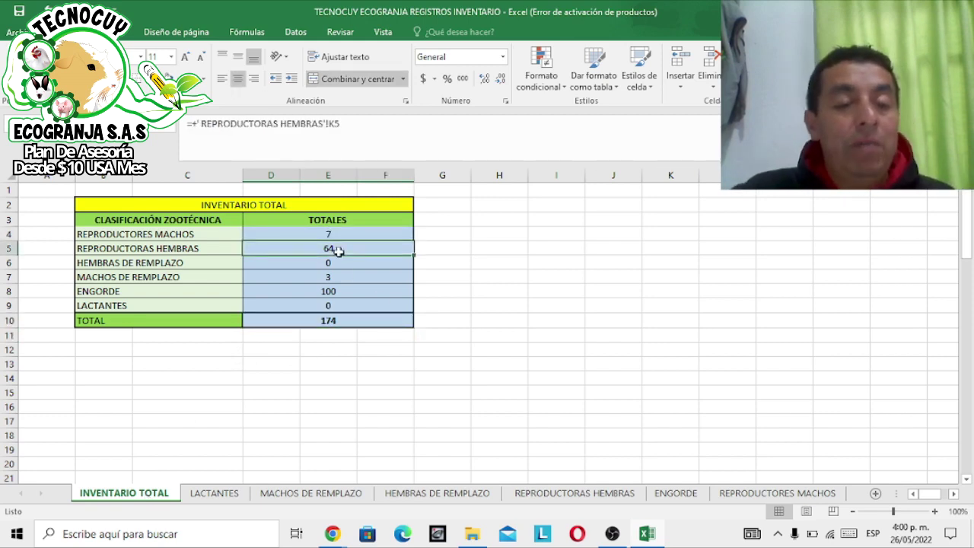
click(333, 278)
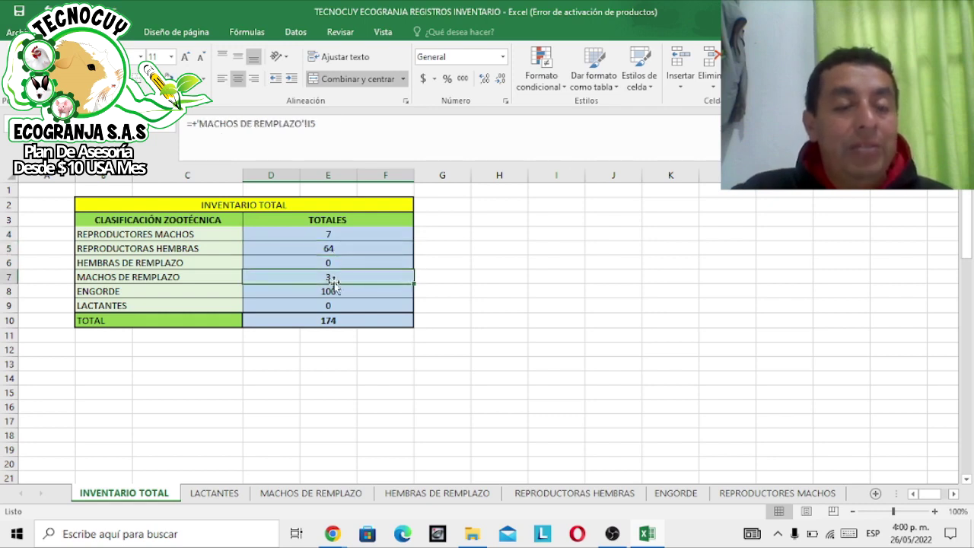
click(329, 290)
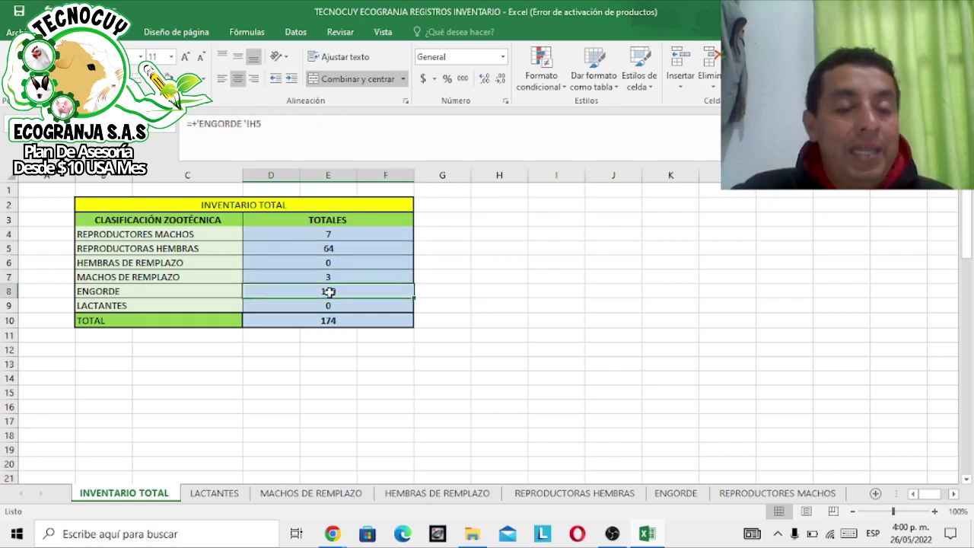
Step: Examine the Mortalidad column in ENGORDE, then the Mortalidad column and its cage 1 cell in REPRODUCTORAS HEMBRAS
click(675, 493)
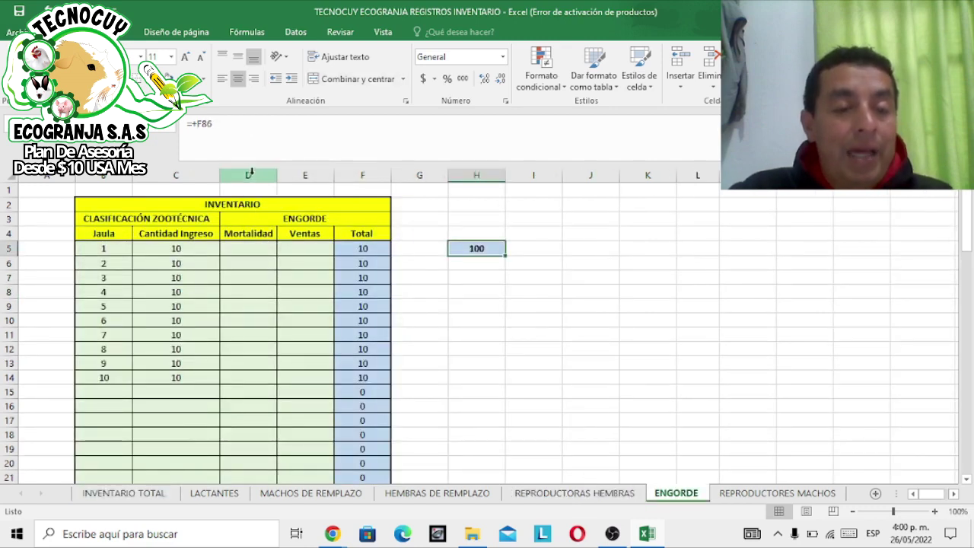
click(252, 222)
drag(252, 222, 250, 258)
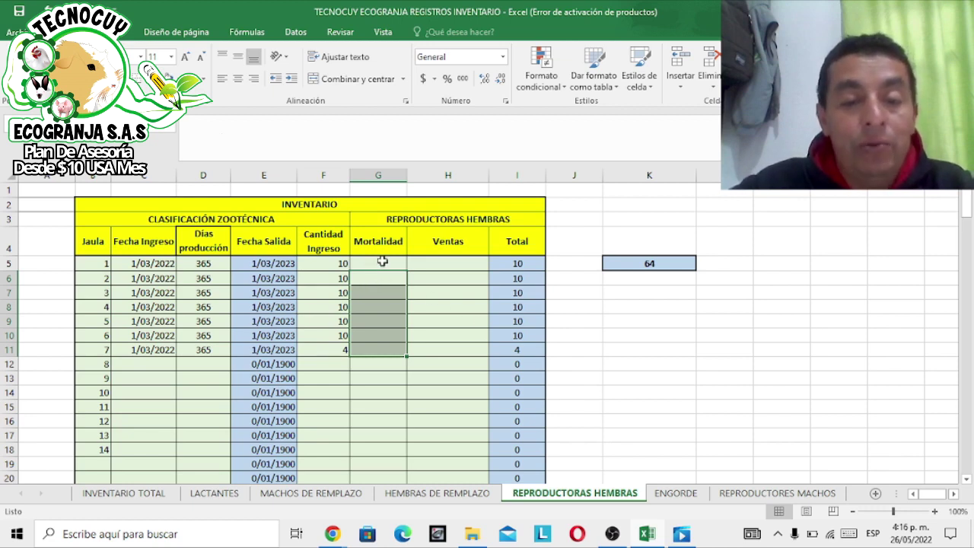
click(378, 176)
click(375, 264)
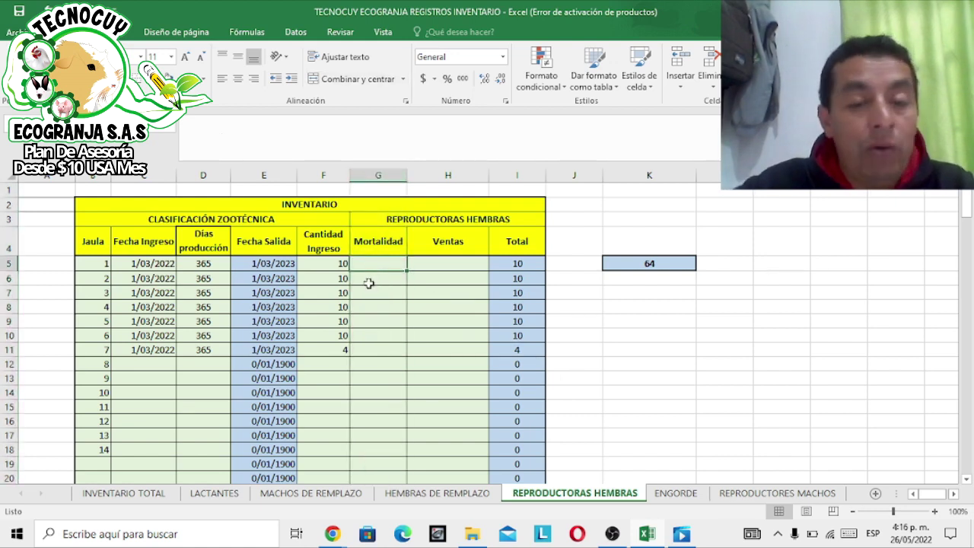
Step: Record a Mortalidad of 1 for cages 2, 5 and 7 in REPRODUCTORAS HEMBRAS
click(369, 278)
text(1)
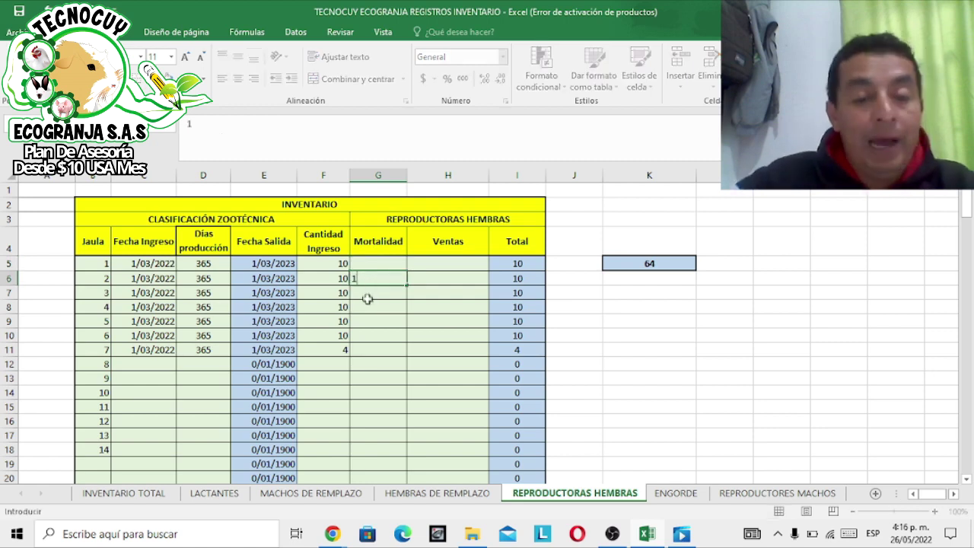
click(378, 325)
text(1)
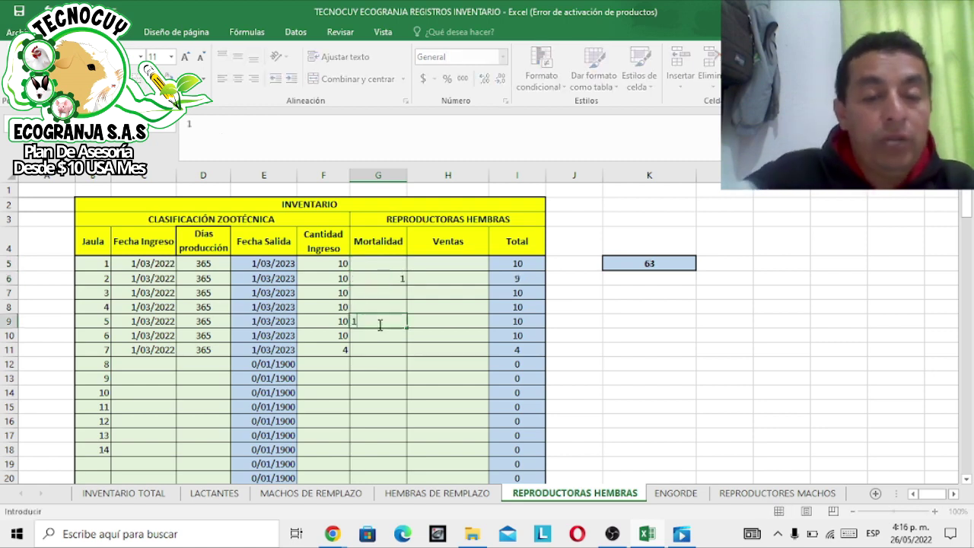
click(384, 350)
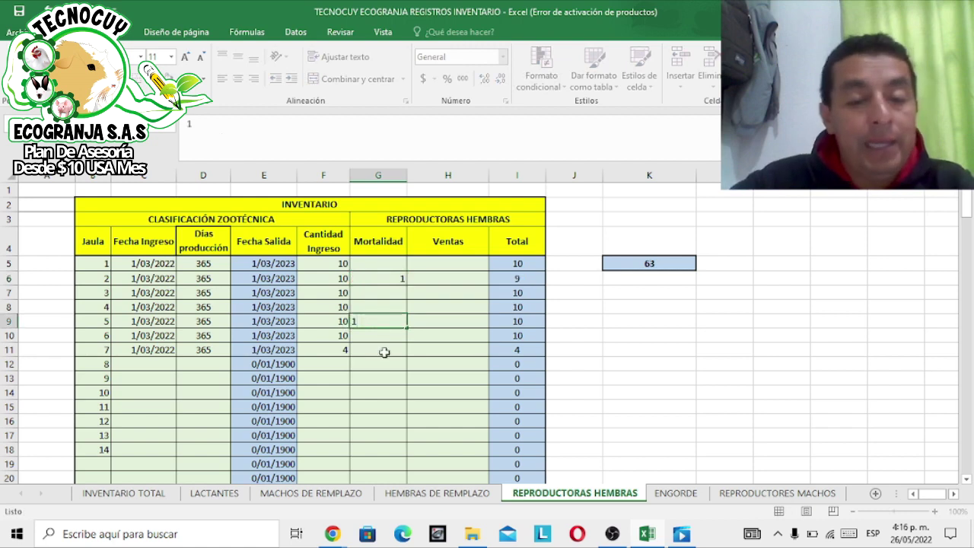
text(1)
click(554, 363)
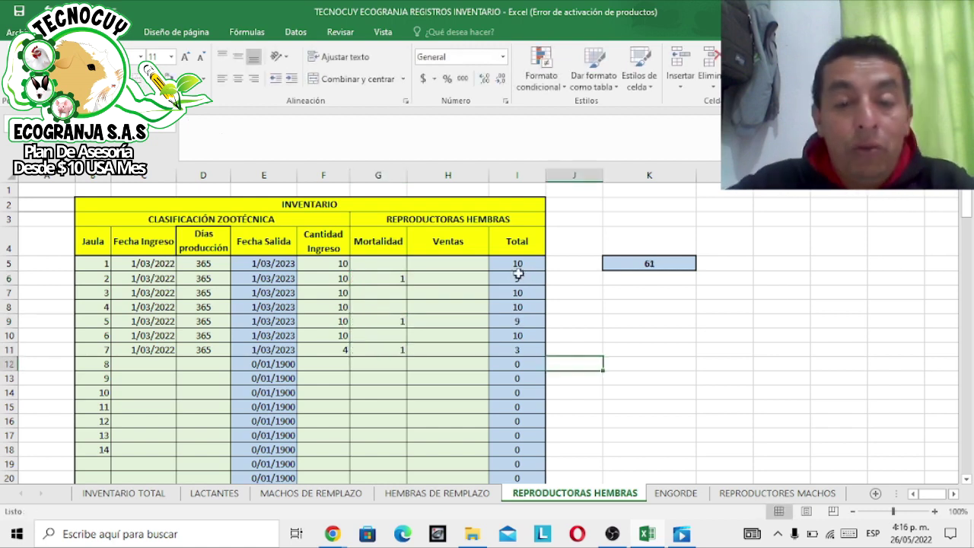
Step: Check the Total cells of cages 2, 5 and 7, the overall total in K5, and the breeding females' total in INVENTARIO TOTAL
click(525, 279)
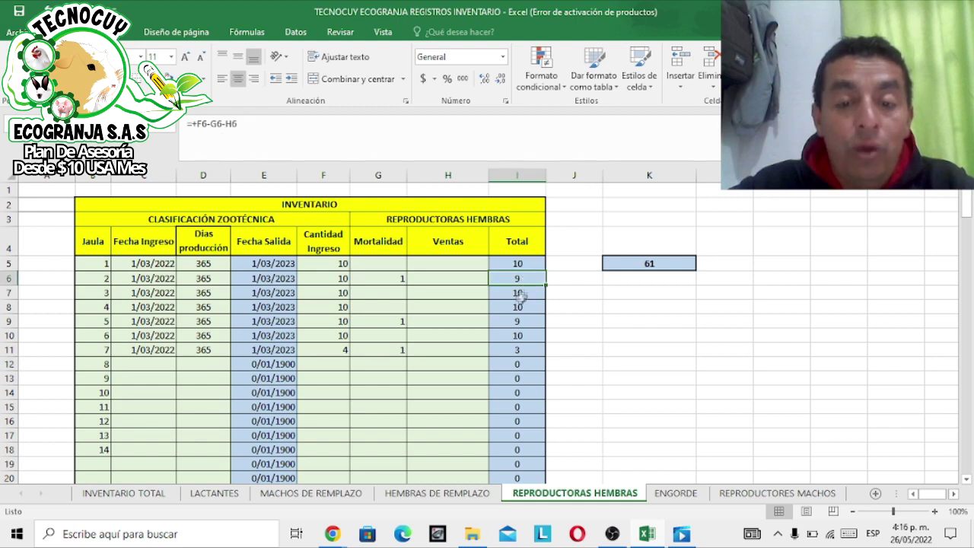
click(520, 323)
click(533, 350)
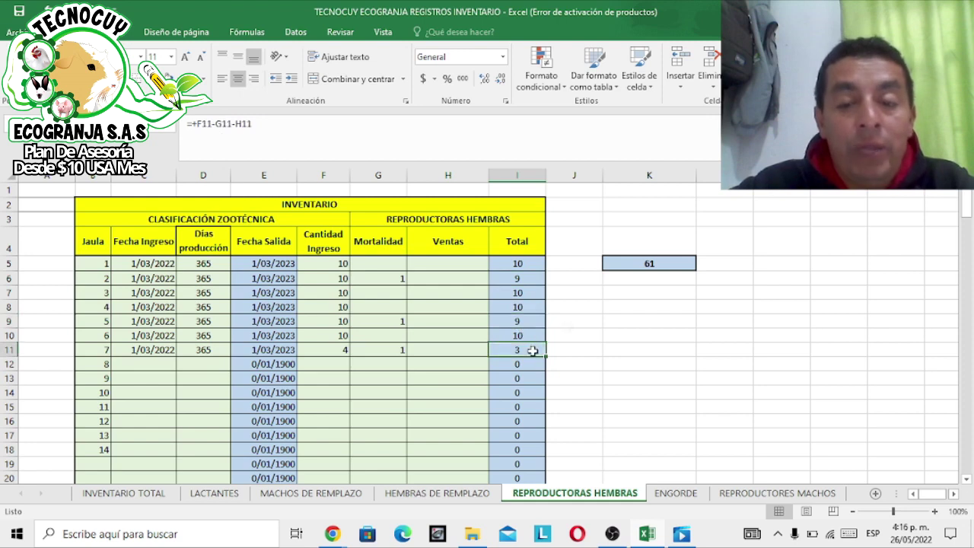
click(673, 265)
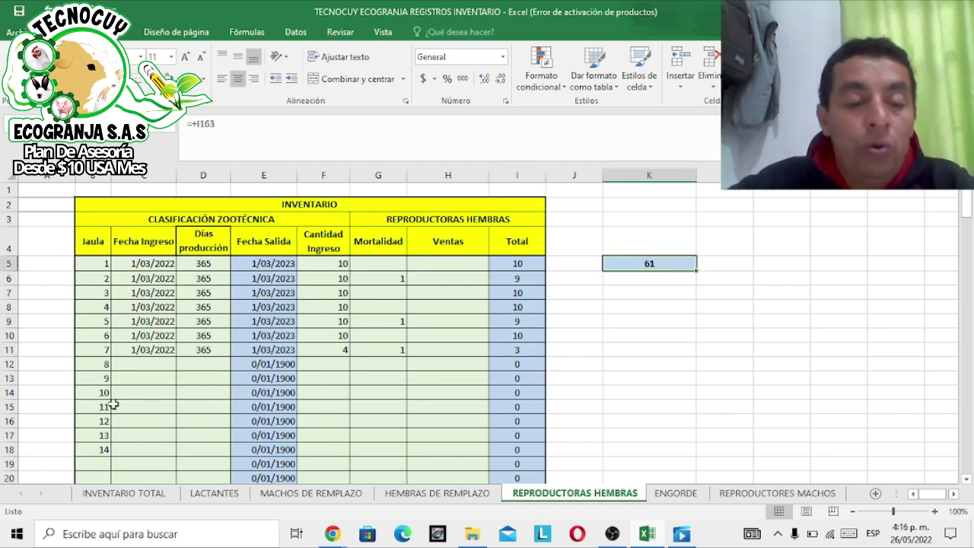
click(129, 493)
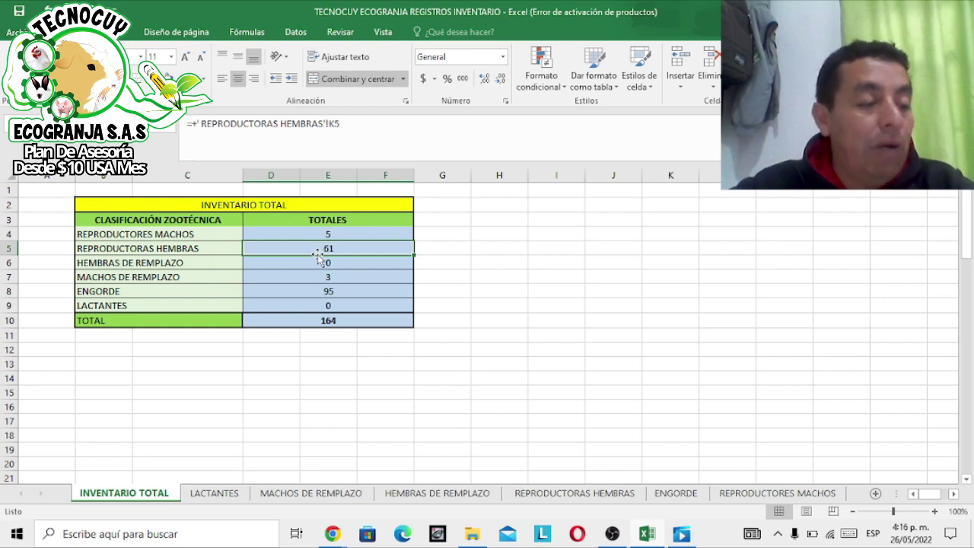
Step: Examine the Mortalidad entries of cages 1, 3, 5, 7 and 9 in ENGORDE
click(677, 492)
click(256, 248)
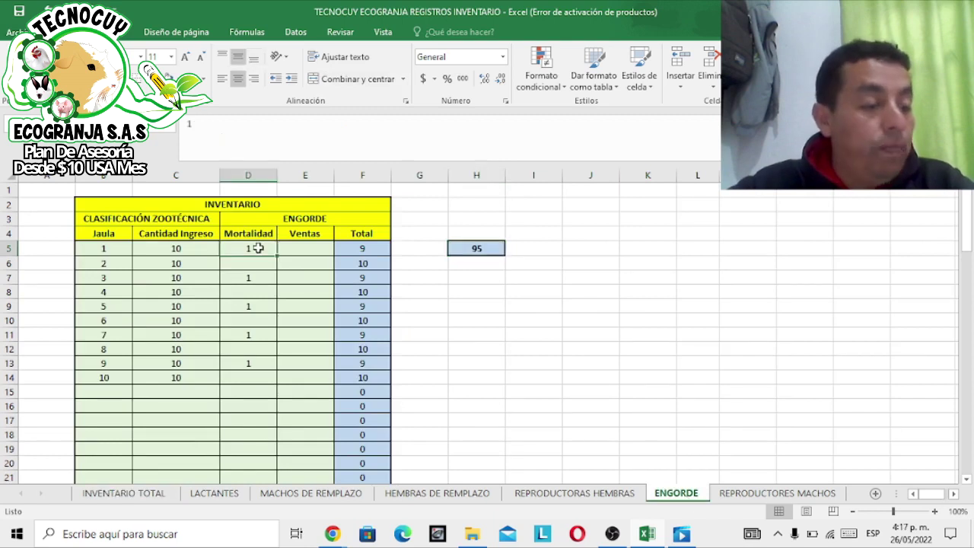
click(244, 278)
click(236, 306)
click(241, 335)
click(241, 366)
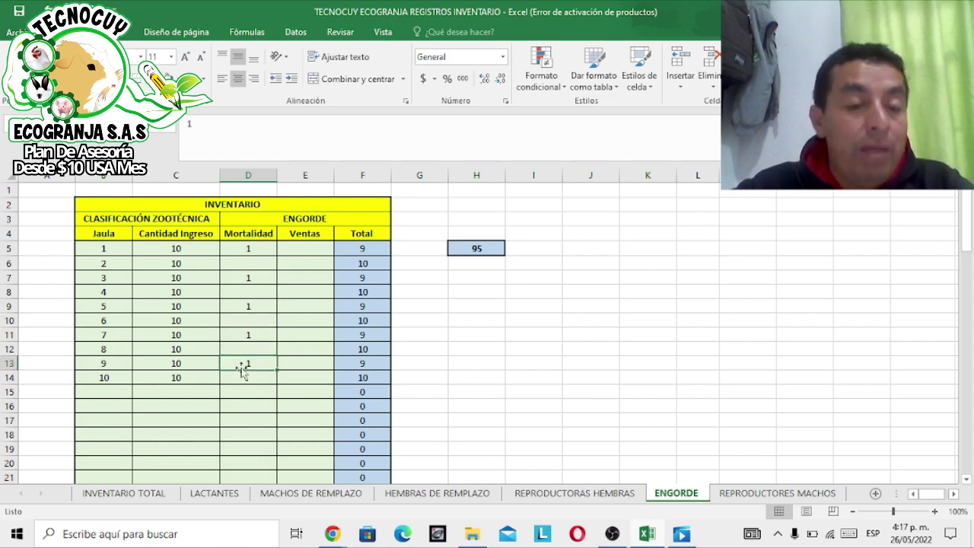
Step: Check the Total cells of ENGORDE cages 1, 3 and 5 and the overall total in H5
click(372, 251)
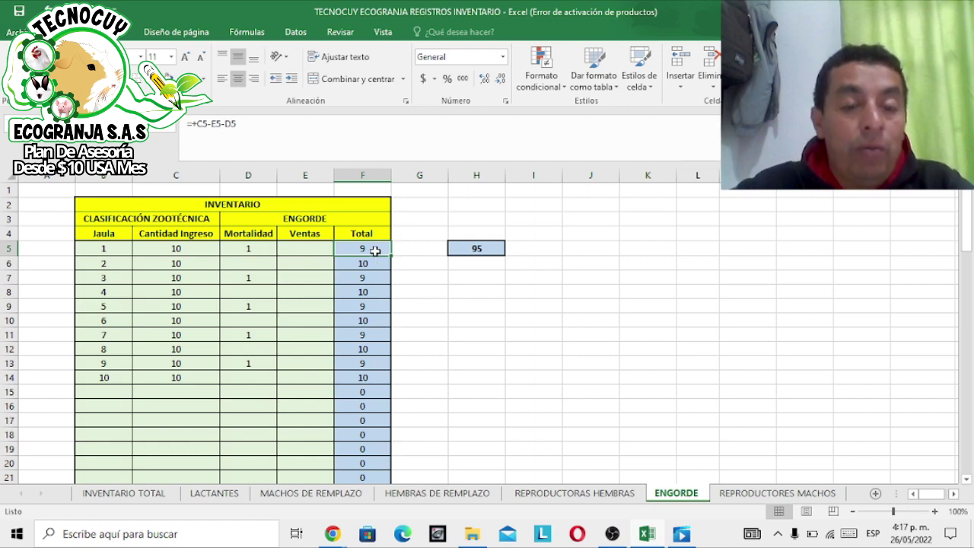
click(366, 276)
click(366, 308)
click(484, 249)
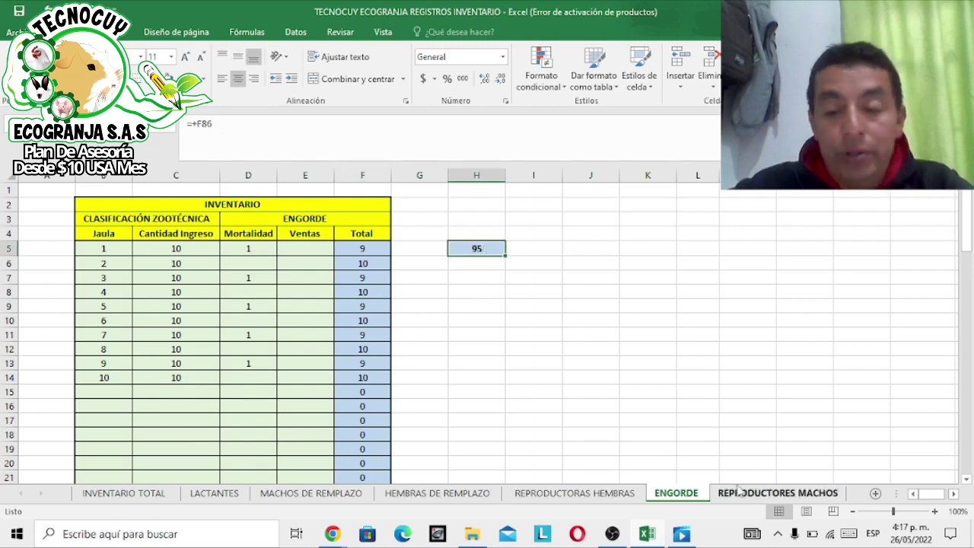
Step: Examine the Mortalidad and Total cells of cages 1 and 7 in REPRODUCTORES MACHOS
click(776, 493)
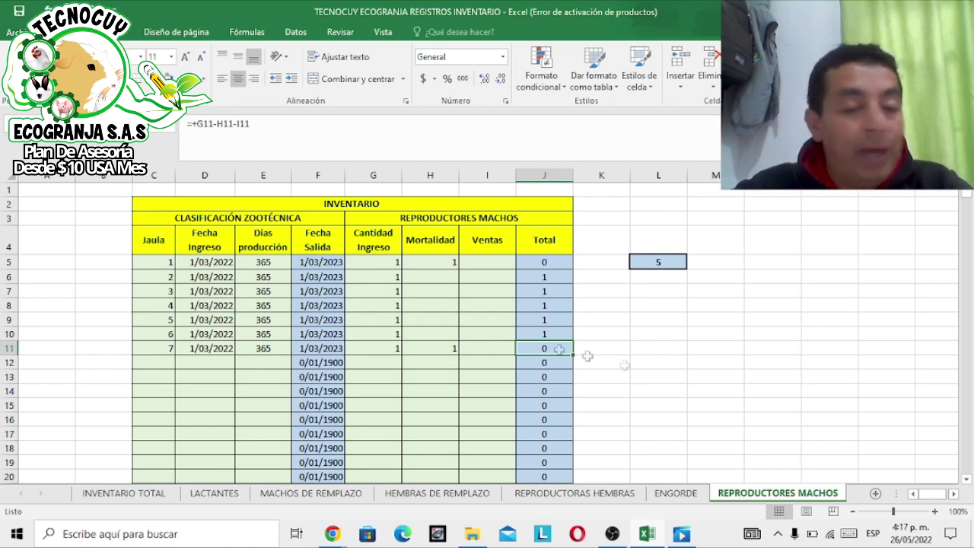
click(445, 261)
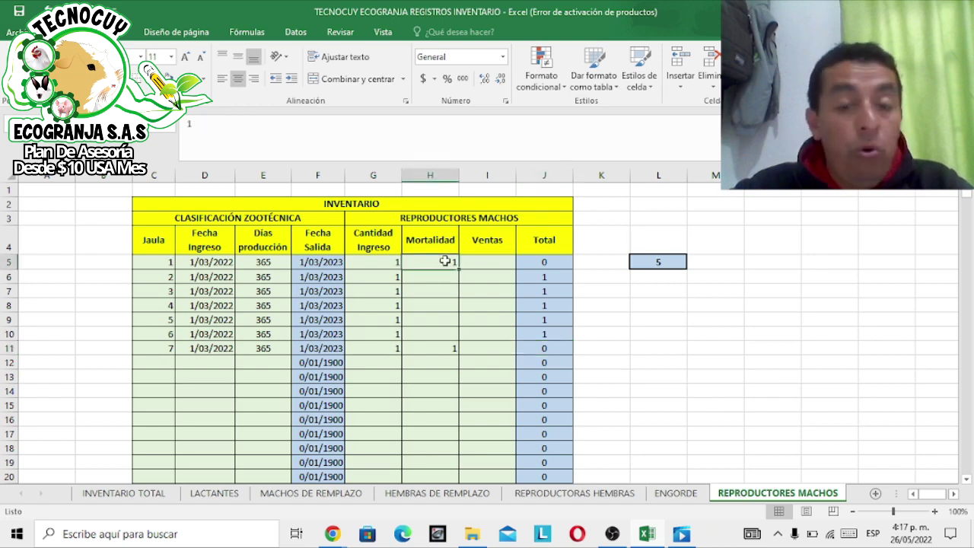
click(447, 349)
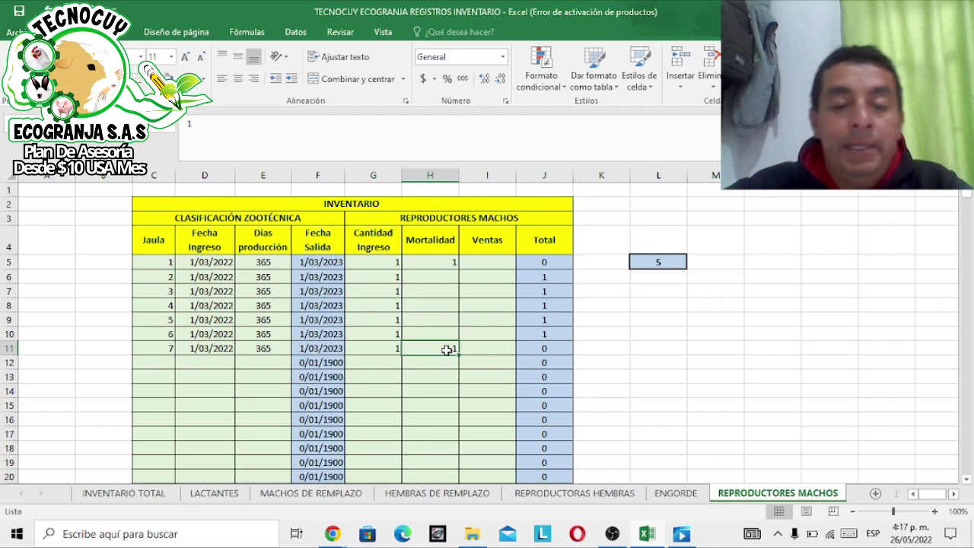
click(551, 262)
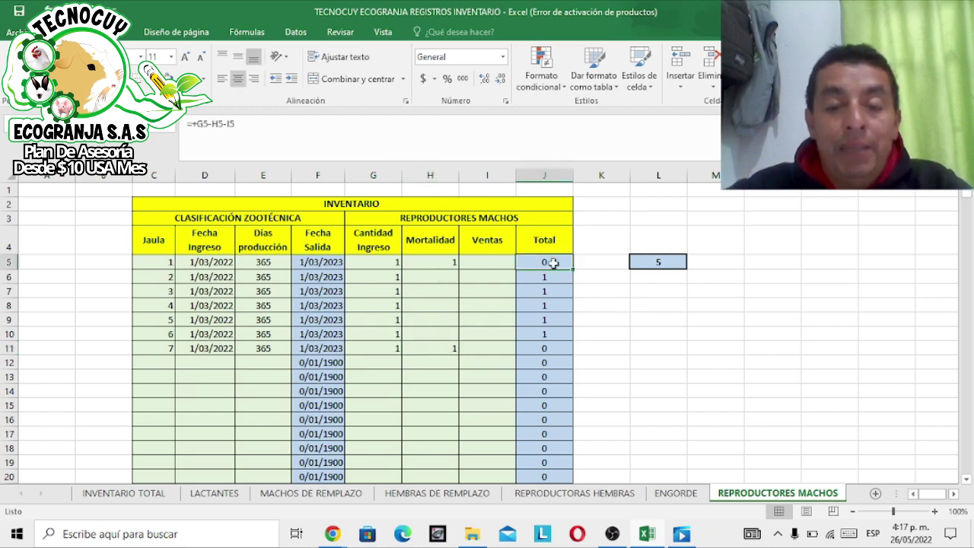
click(548, 346)
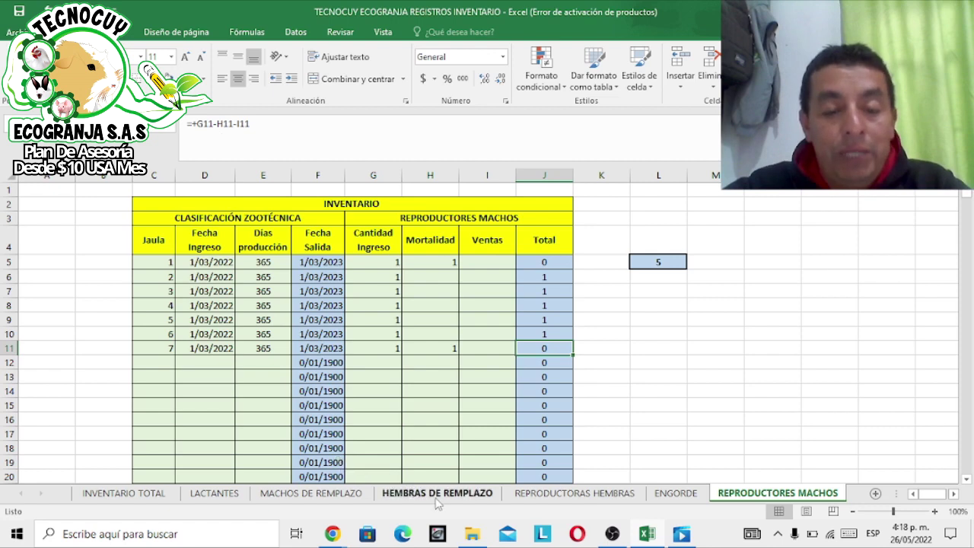
Step: Record a Ventas value of 1 for cages 1 and 2 in MACHOS DE REMPLAZO and check the overall total in I5
click(335, 496)
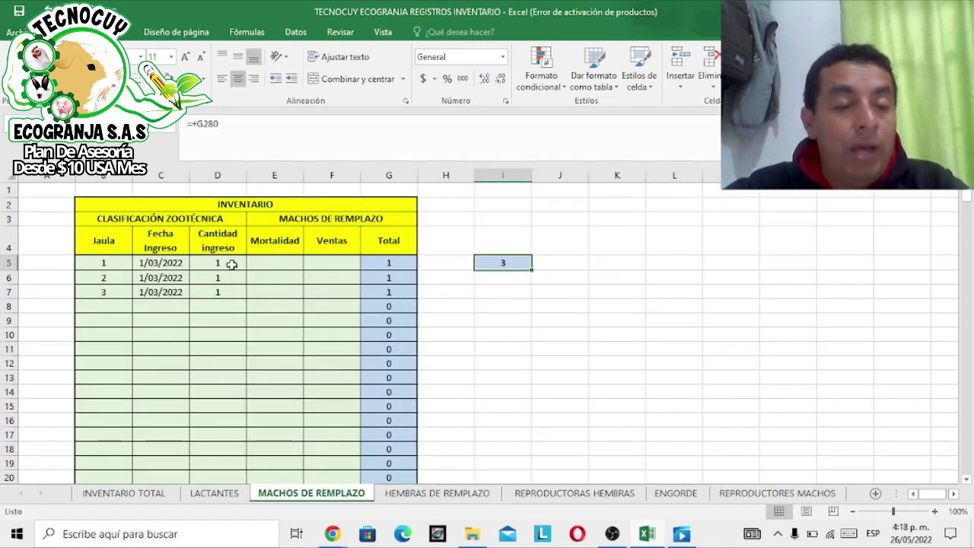
click(343, 264)
text(1)
key(Return)
text(1)
key(Return)
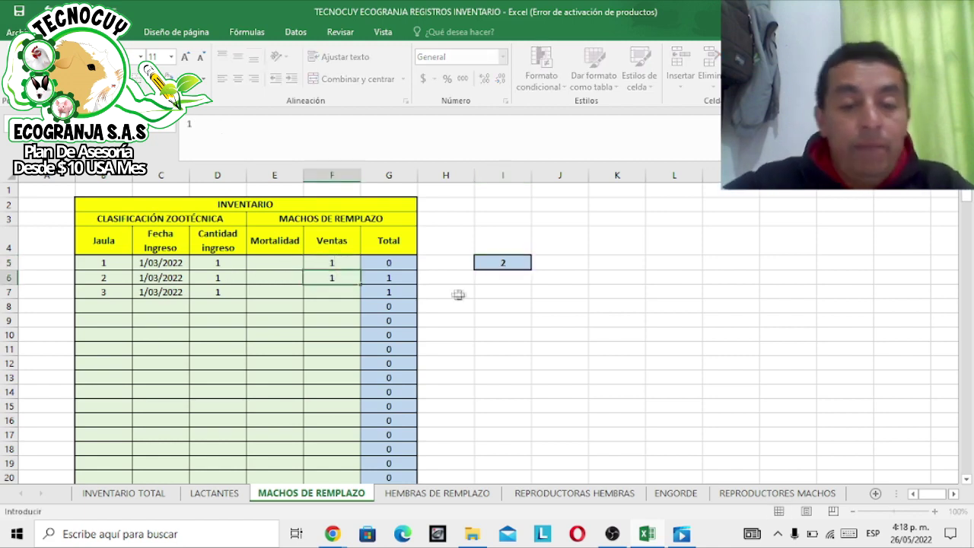
click(457, 292)
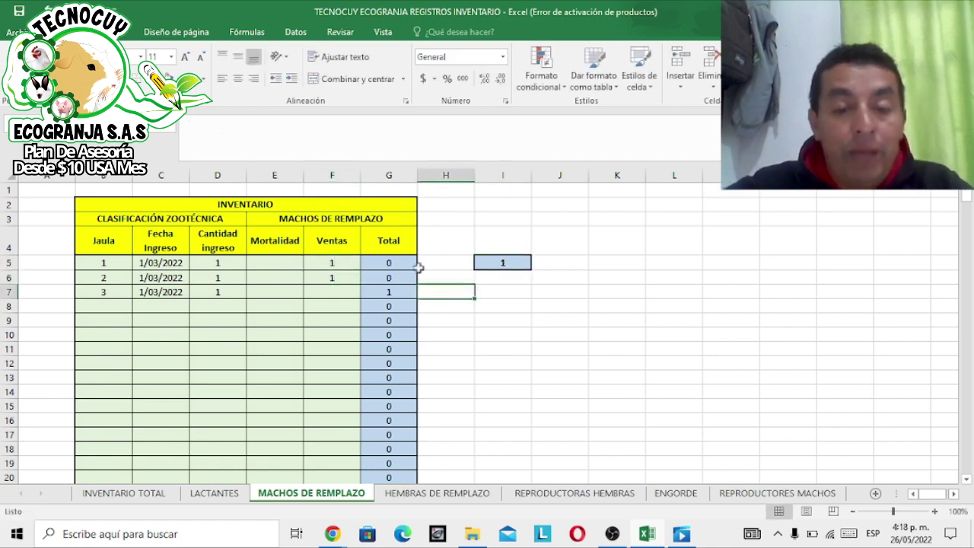
click(488, 261)
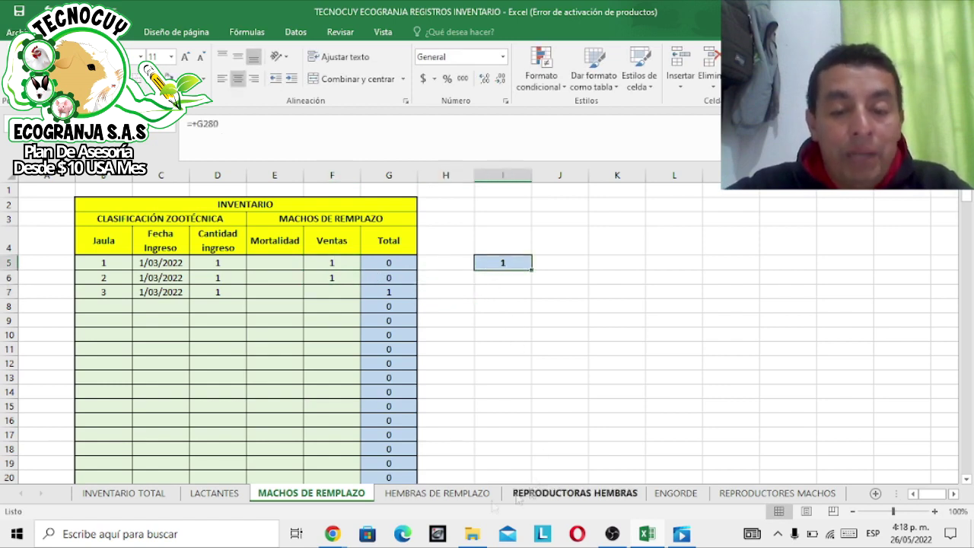
Step: Clear the Mortalidad entries of cages 1 and 7 in REPRODUCTORES MACHOS after checking both cages' Total cells
click(681, 495)
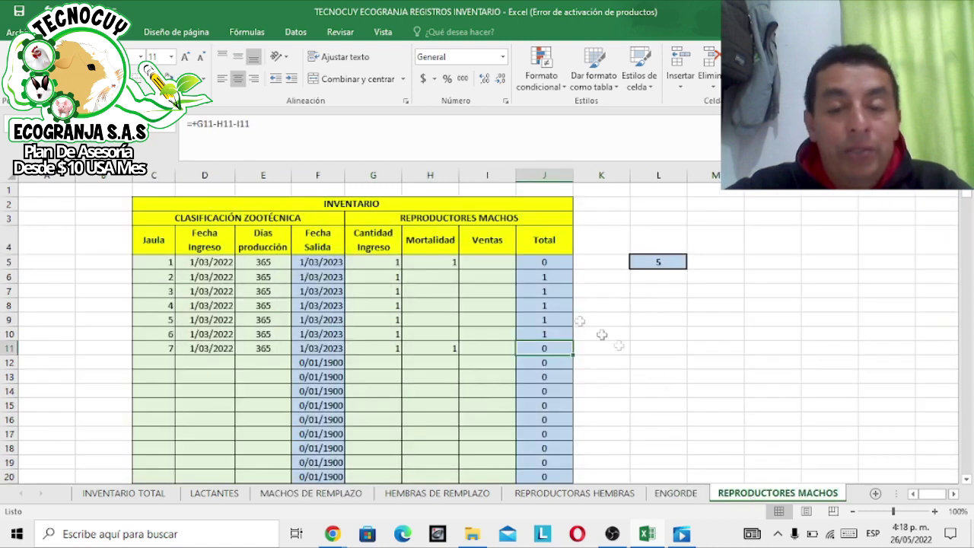
click(538, 263)
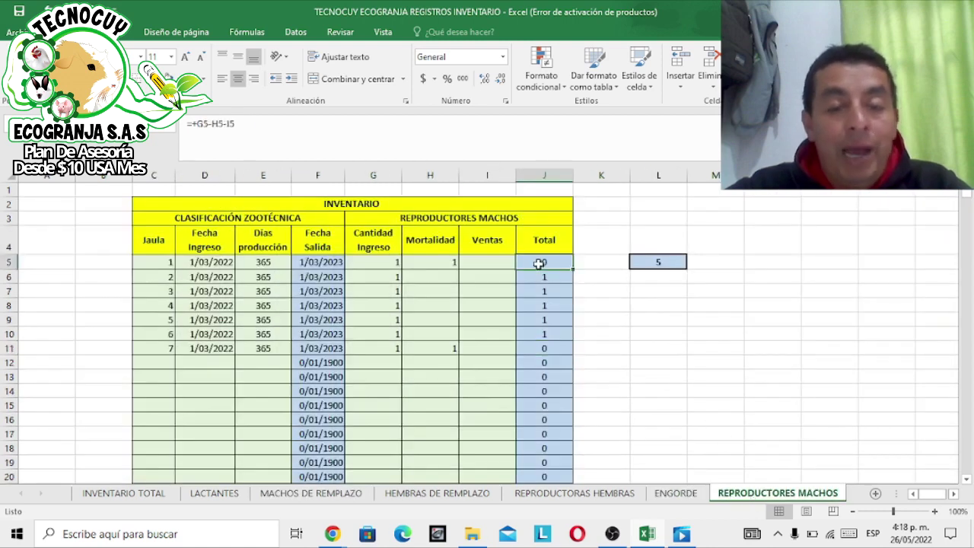
click(542, 349)
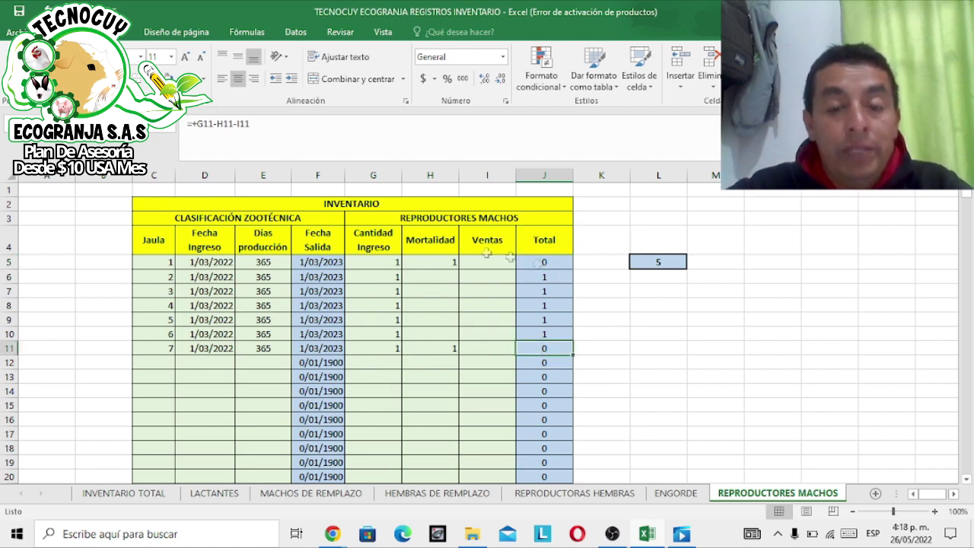
click(448, 261)
key(BackSpace)
key(Return)
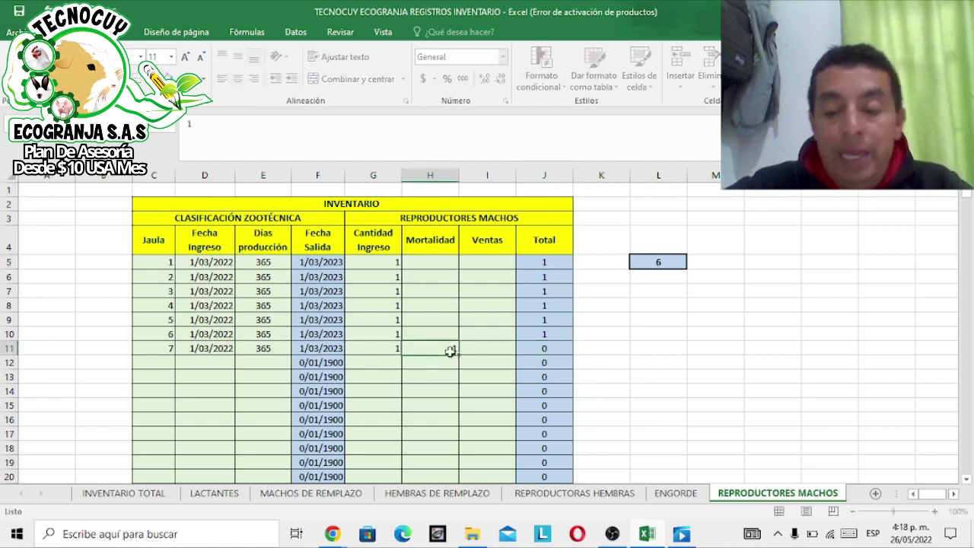
Step: Review the category totals in INVENTARIO TOTAL and the overall totals in REPRODUCTORAS HEMBRAS and REPRODUCTORES MACHOS
click(124, 493)
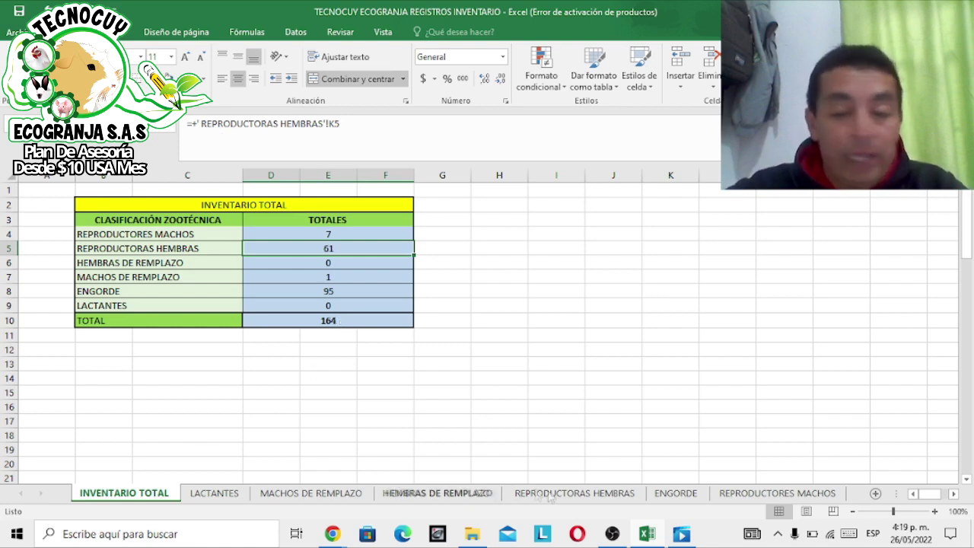
click(675, 493)
click(602, 496)
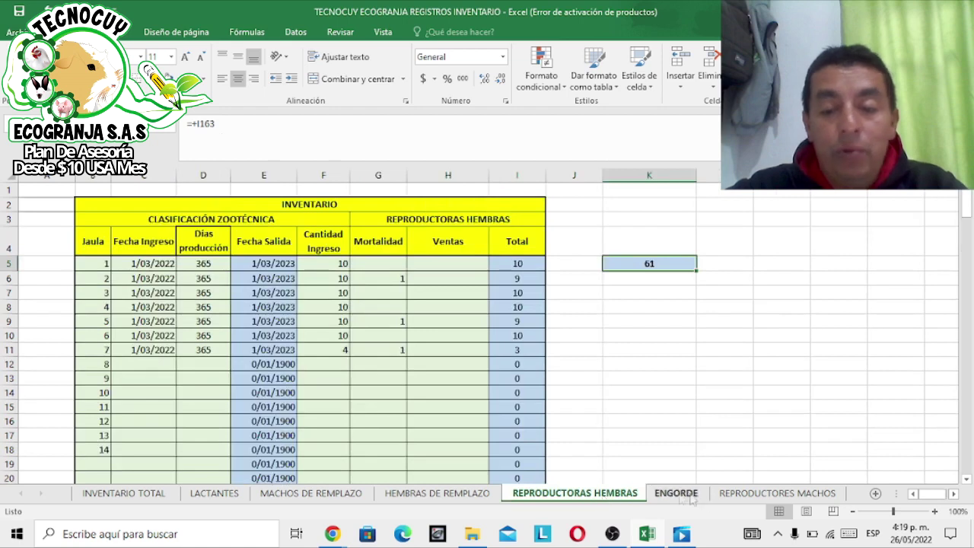
click(748, 496)
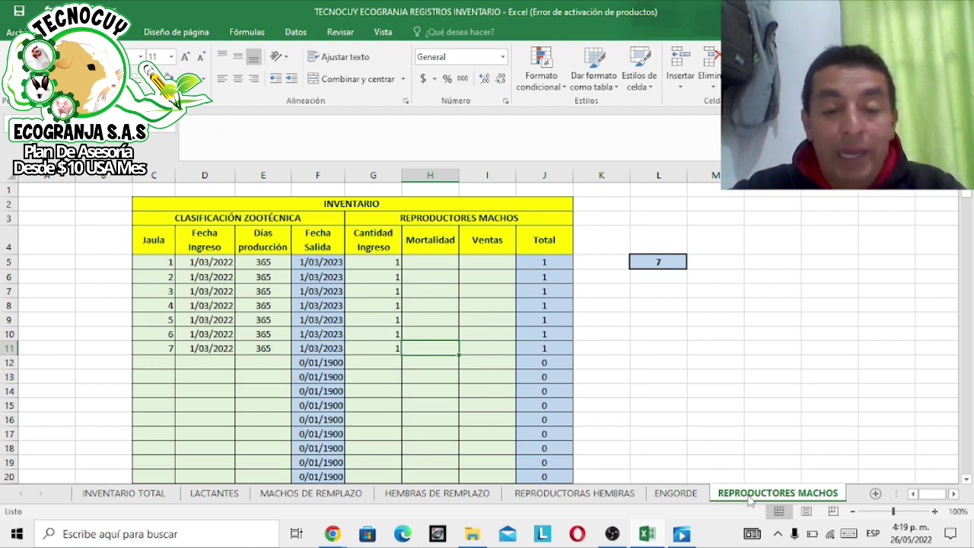
Step: Record a Ventas value of 4 for cage 6 in ENGORDE
click(683, 494)
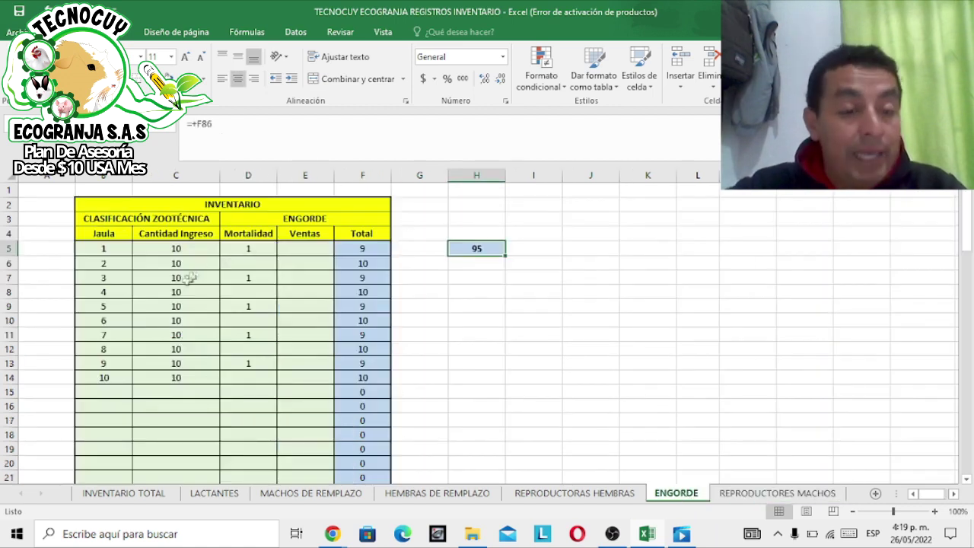
click(299, 321)
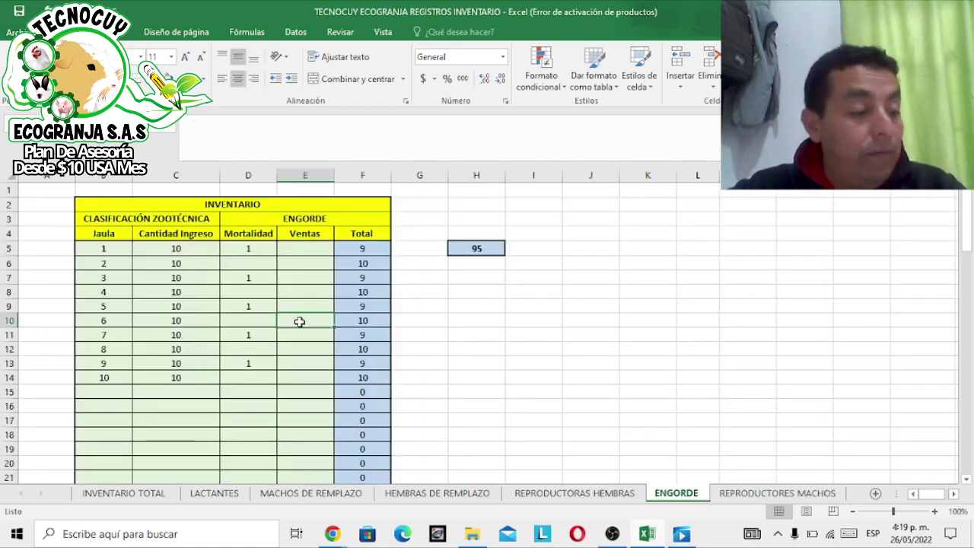
text(4)
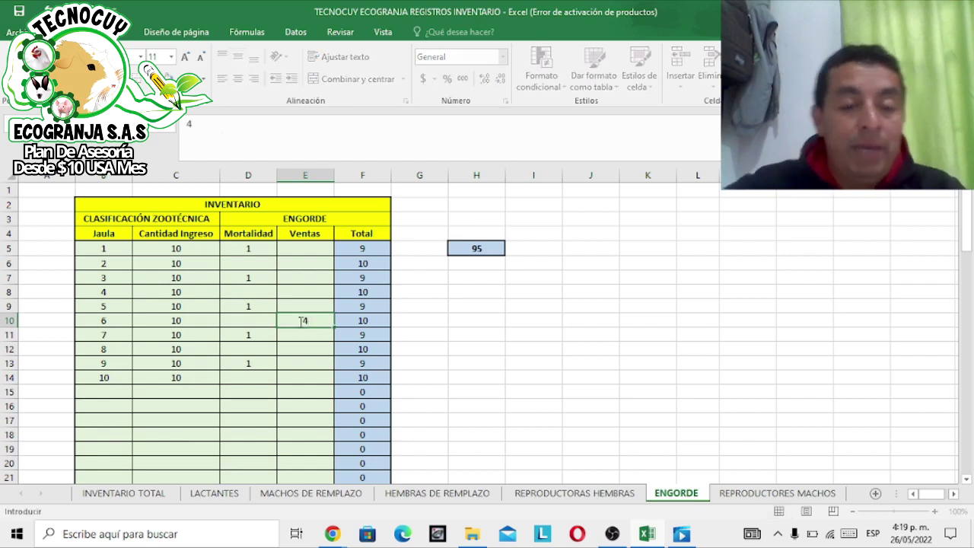
click(473, 306)
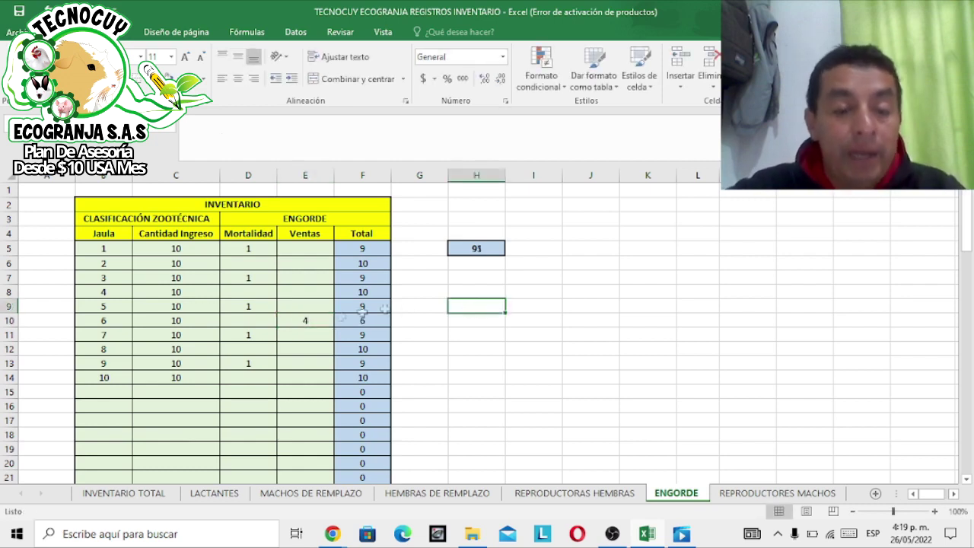
Step: Clear the Ventas entry of cage 6 in ENGORDE and check that cage's Total
click(322, 321)
key(BackSpace)
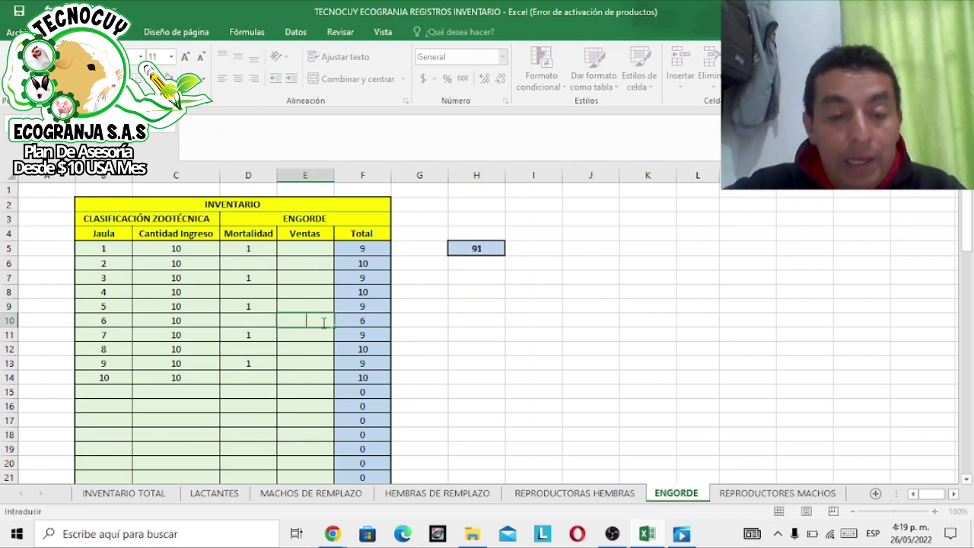
click(446, 315)
click(366, 317)
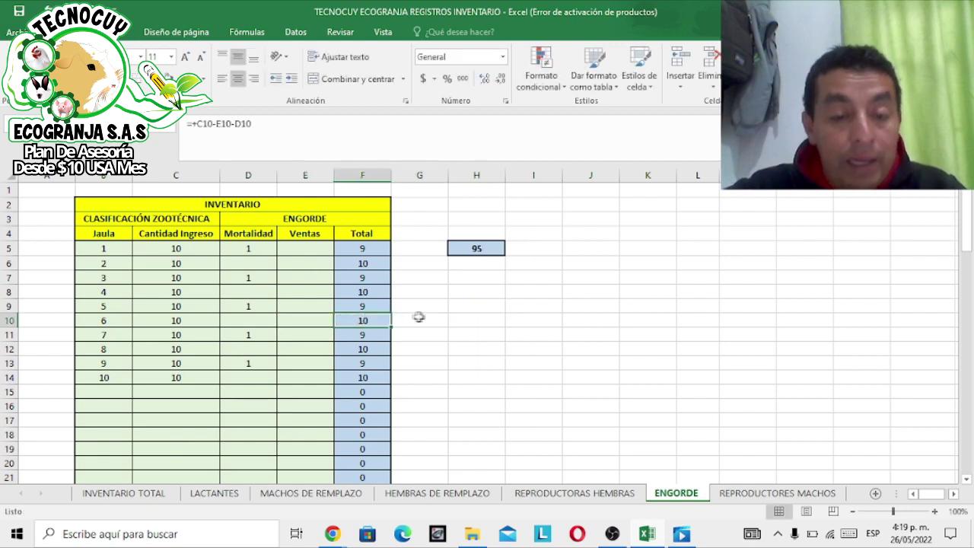
Step: Enter a Ventas value of 4 again for cage 6 in ENGORDE and open INVENTARIO TOTAL
click(312, 320)
text(4)
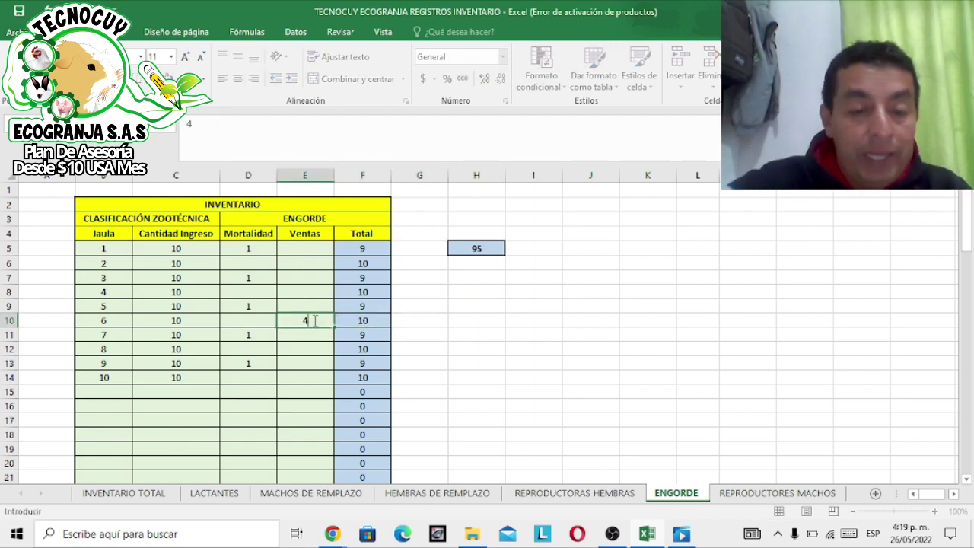
click(418, 320)
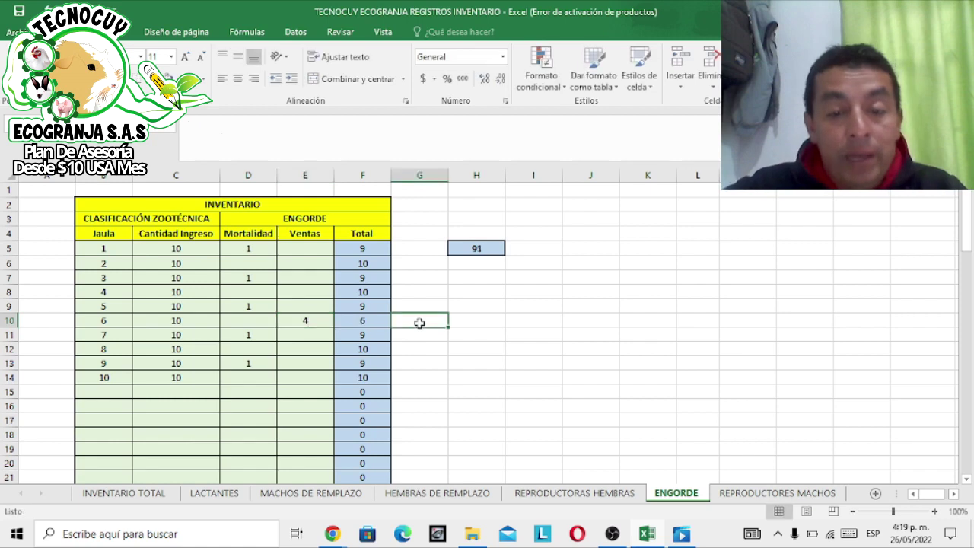
click(124, 493)
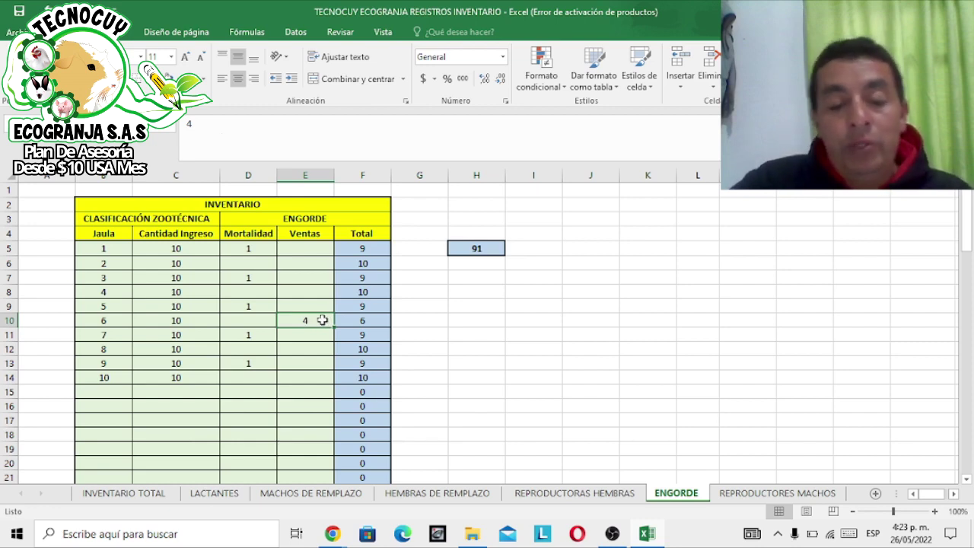
Step: Change the Ventas value of cage 6 in ENGORDE to 6 and check the cage's Total
text(6)
click(489, 305)
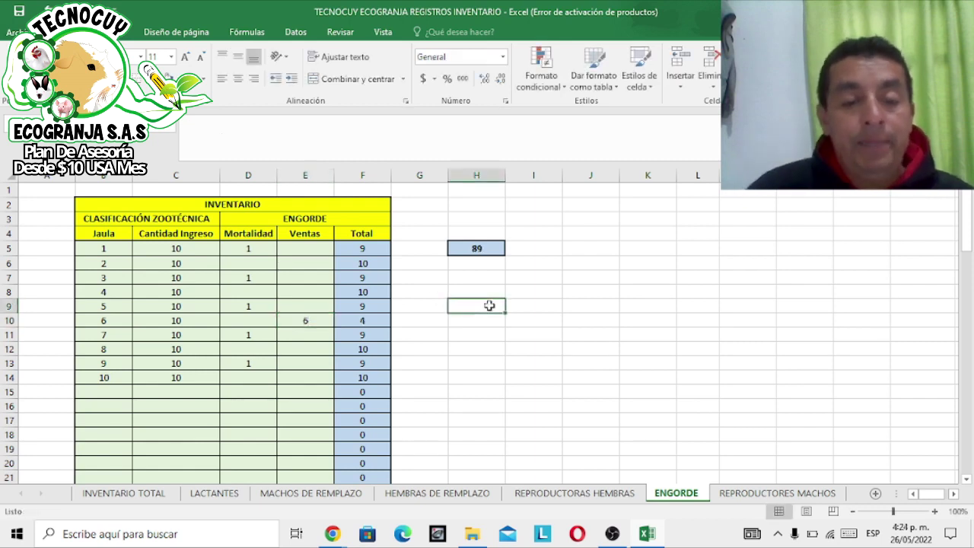
click(370, 319)
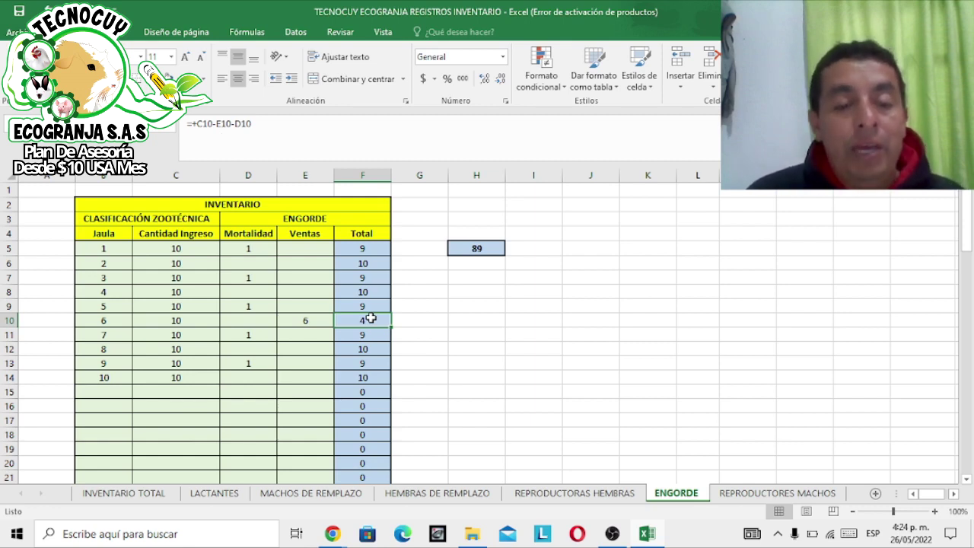
Step: Try a Mortalidad value of 2 for cage 1 in ENGORDE, then set it back to 1
click(249, 248)
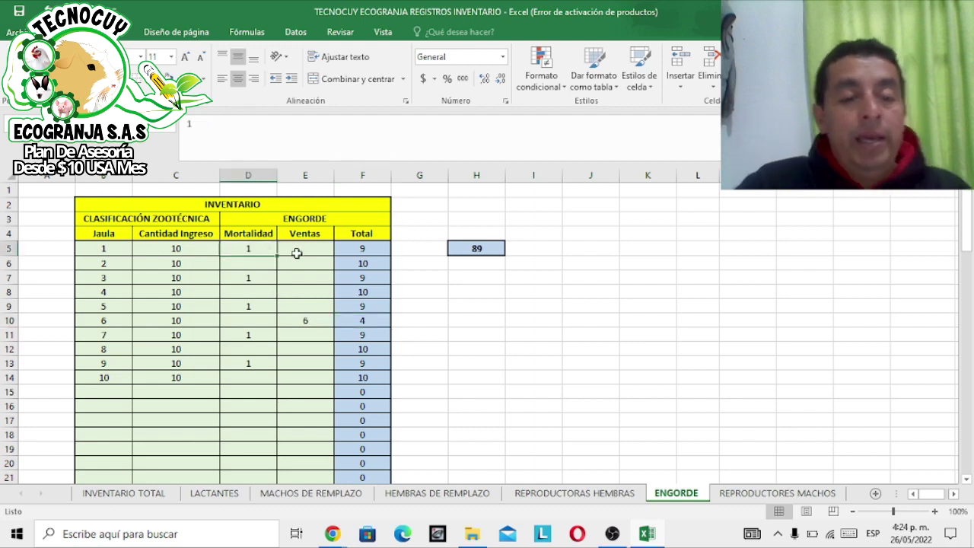
text(2)
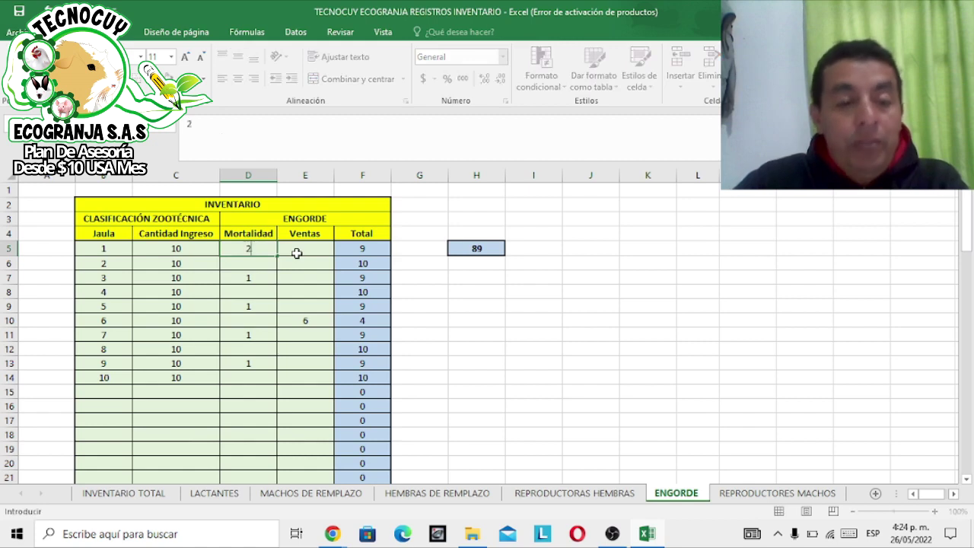
click(421, 286)
click(268, 250)
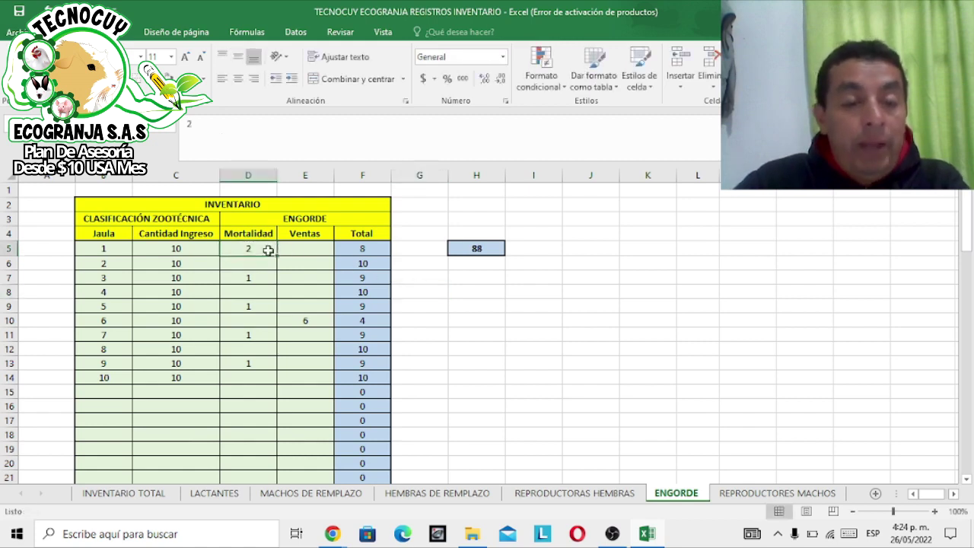
text(1)
Step: Set the Ventas value of cage 6 in ENGORDE back to 4
click(324, 330)
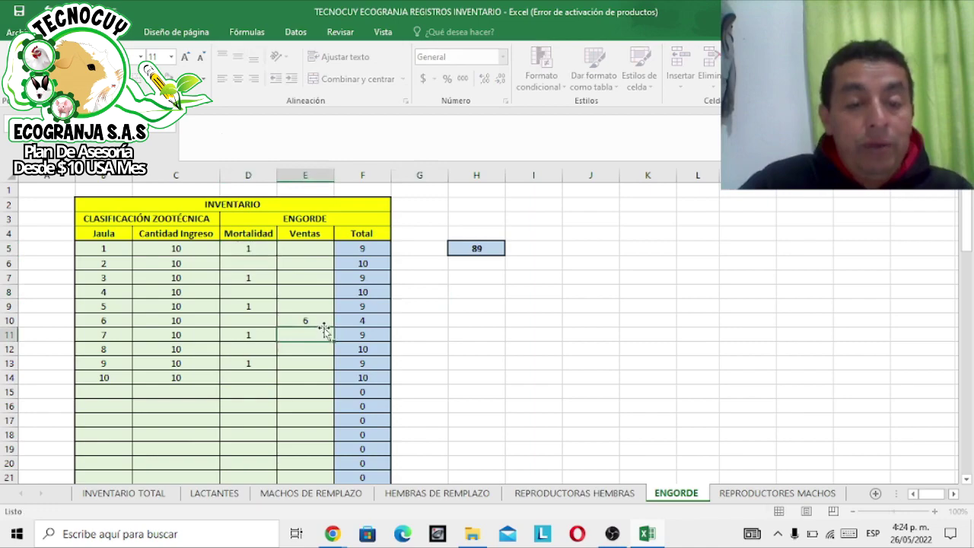
click(322, 322)
text(4)
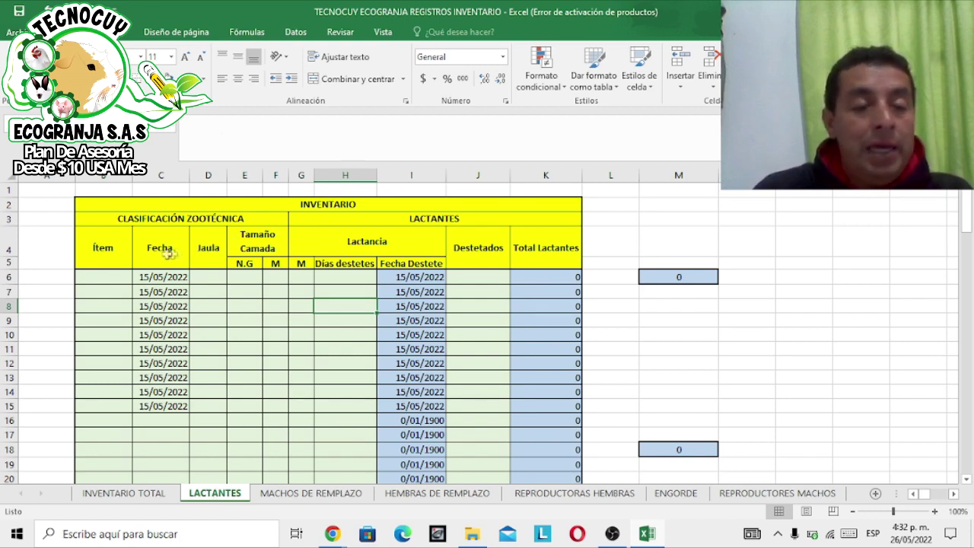
Step: Examine the Ítem, Fecha, Jaula and Tamaño Camada columns of LACTANTES, including the N.G and M subheadings
click(119, 253)
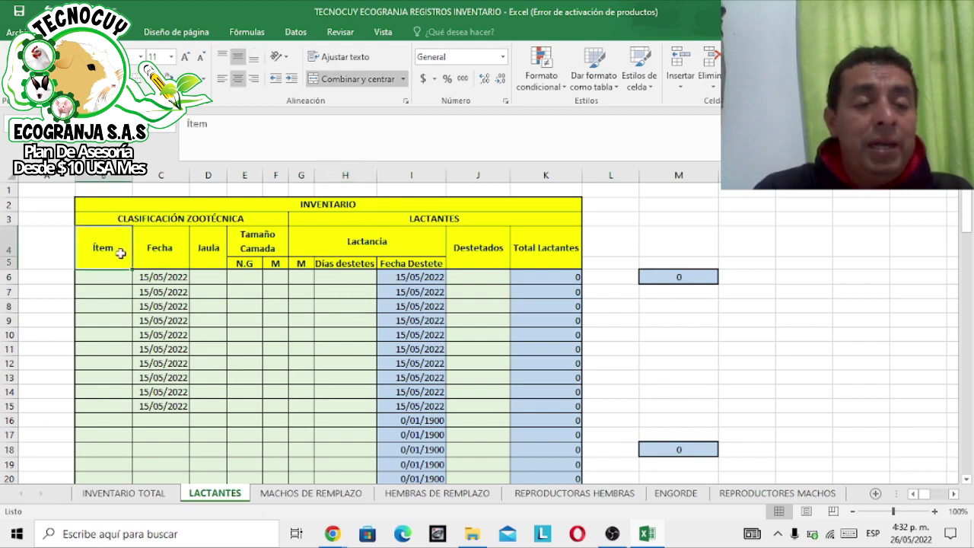
click(109, 275)
click(105, 296)
click(103, 307)
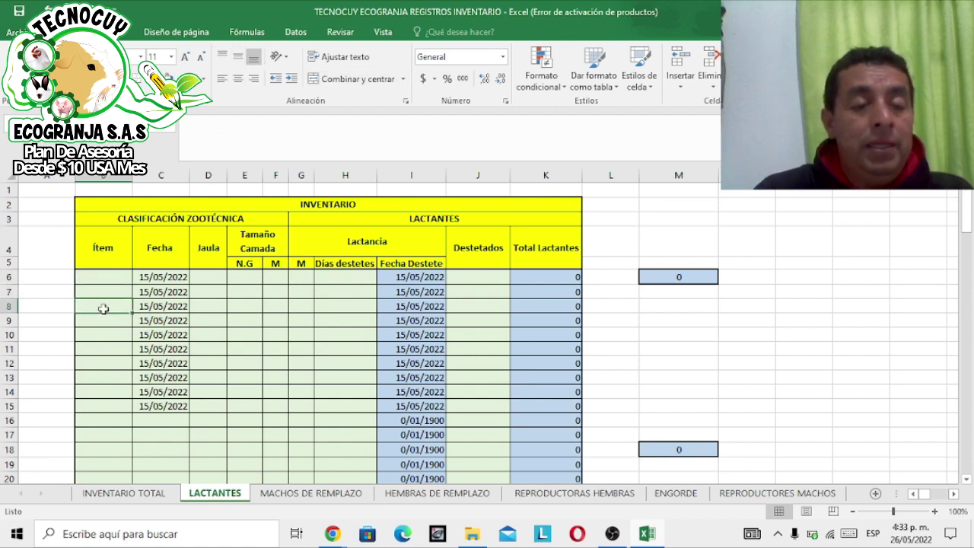
click(162, 175)
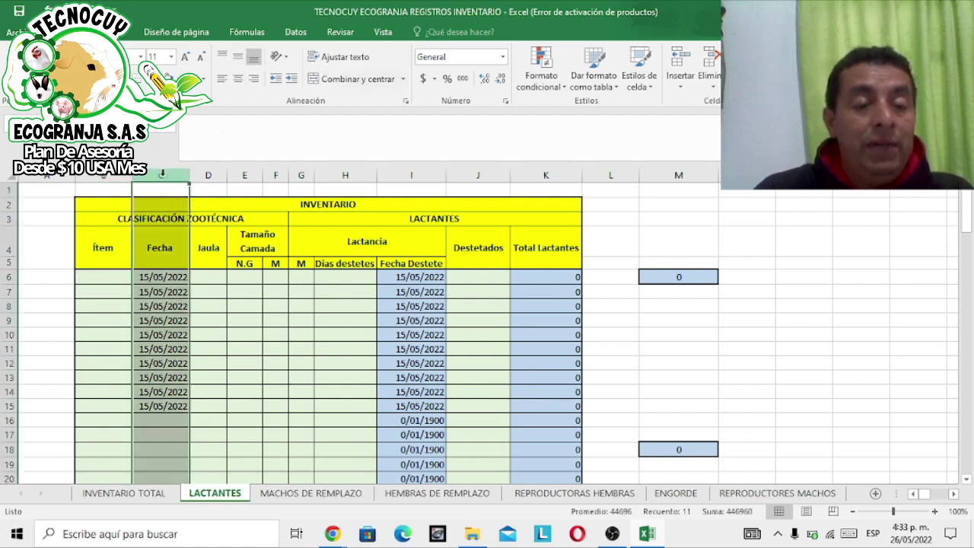
click(160, 242)
click(218, 250)
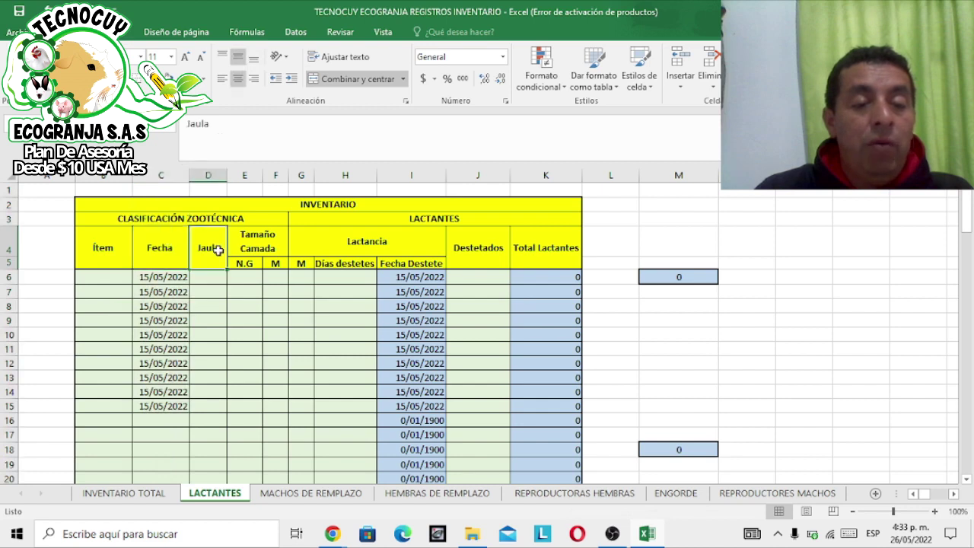
click(255, 248)
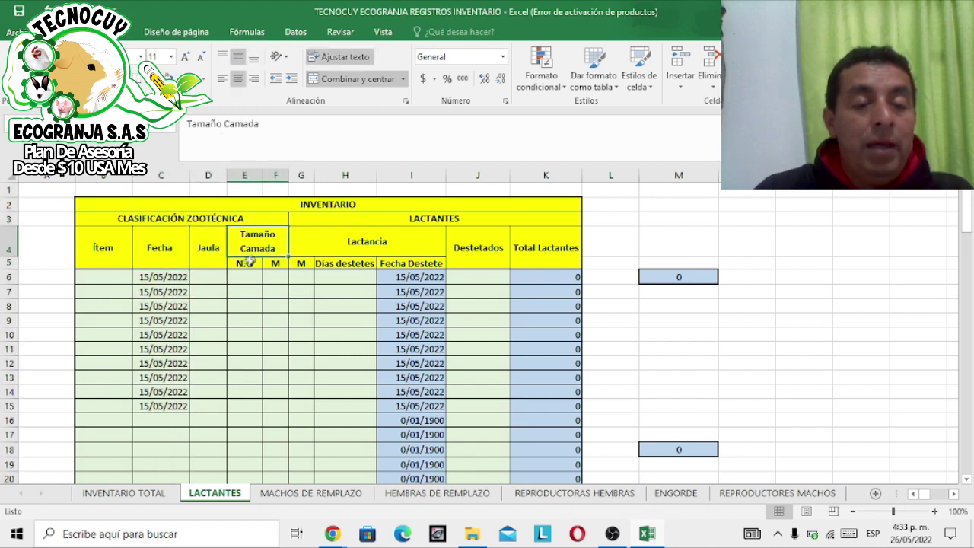
click(245, 263)
click(277, 263)
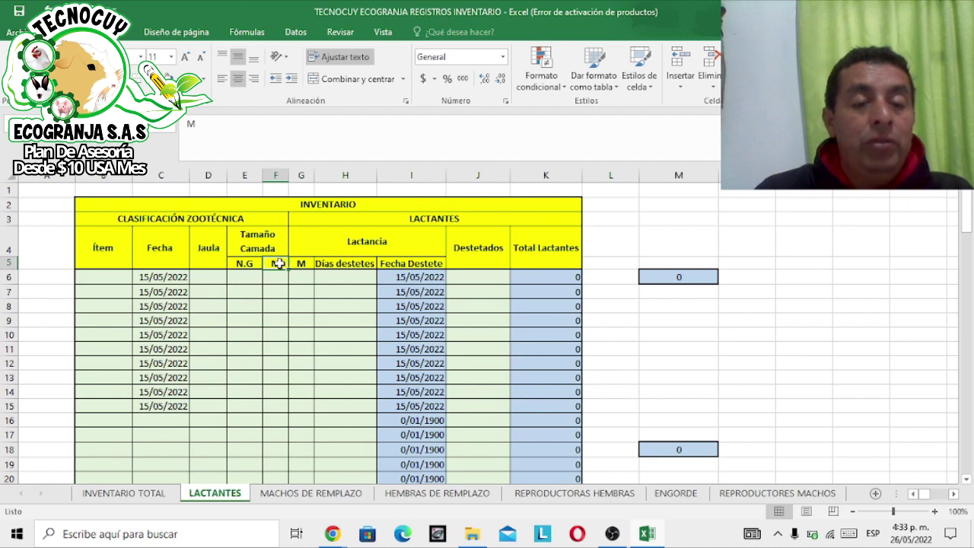
Step: Examine the Lactancia subheadings M, Días destetes and Fecha Destete, plus the Destetados and Total Lactantes headings
click(356, 248)
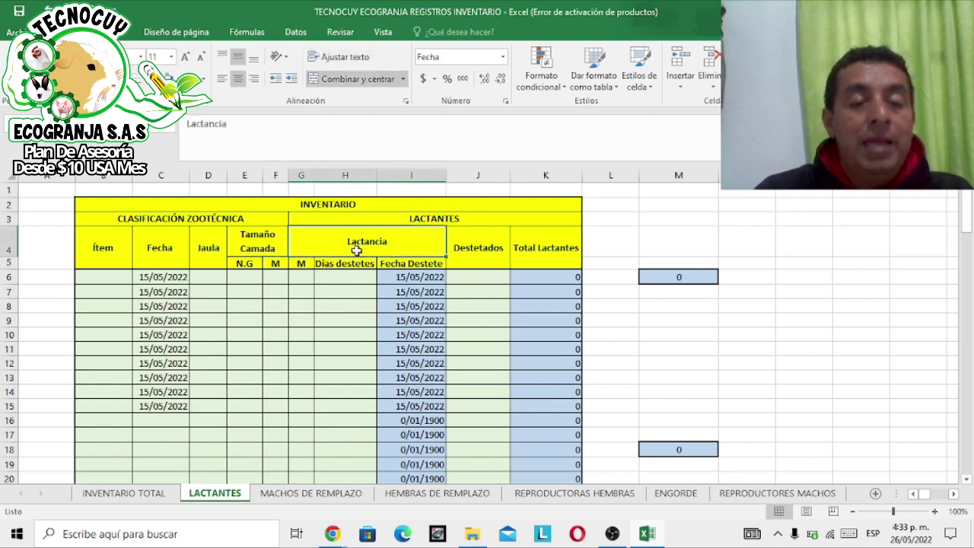
click(300, 263)
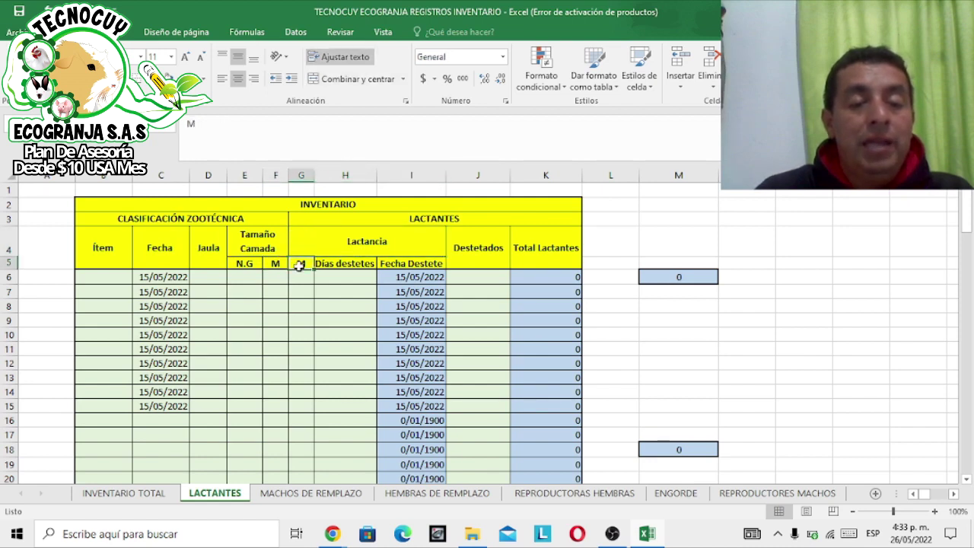
click(348, 264)
click(407, 263)
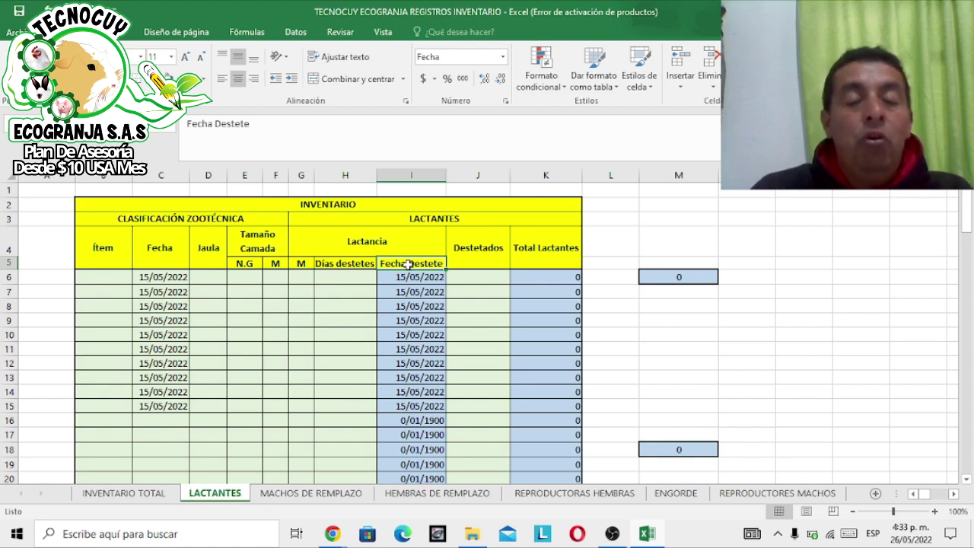
click(479, 254)
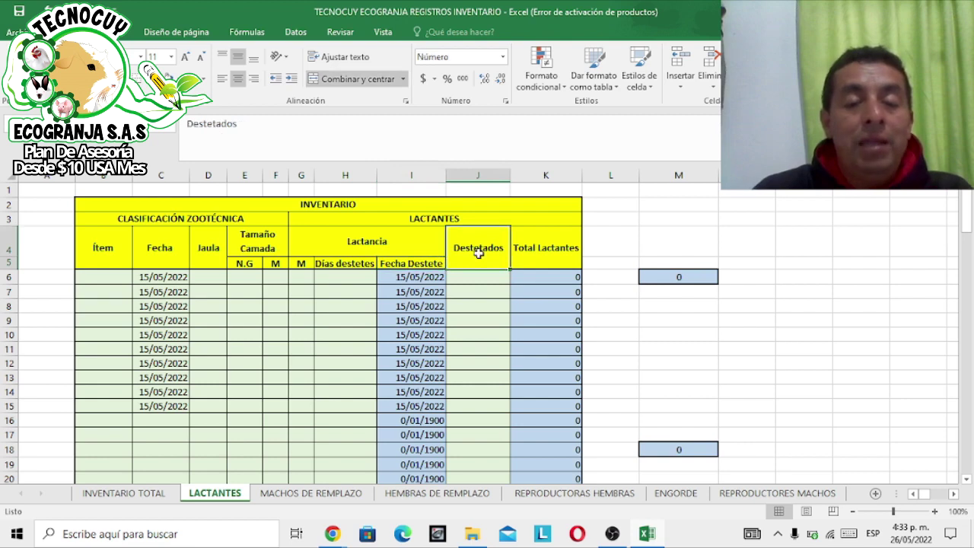
click(559, 252)
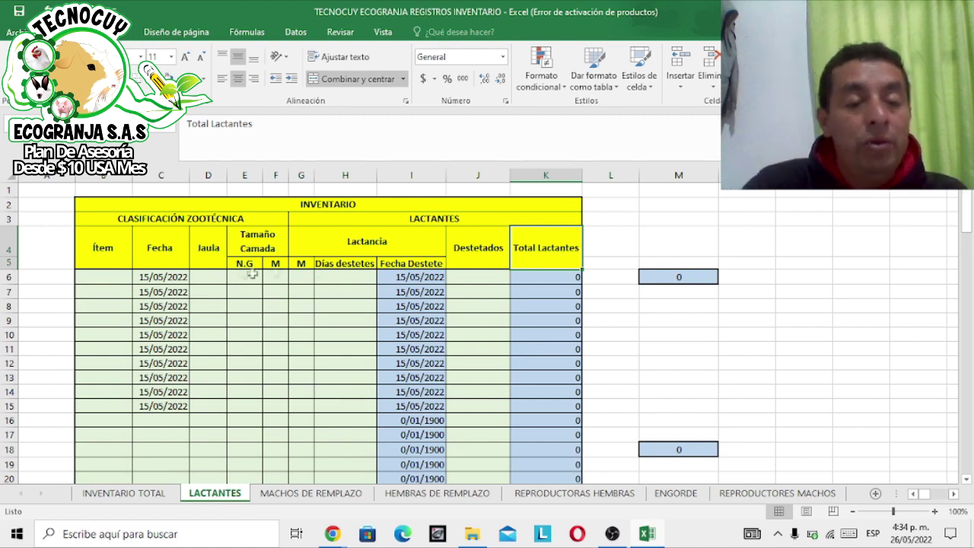
Step: Enter Jaula 1 in row 6 and Jaula 4 in row 7 of LACTANTES
click(215, 276)
click(158, 279)
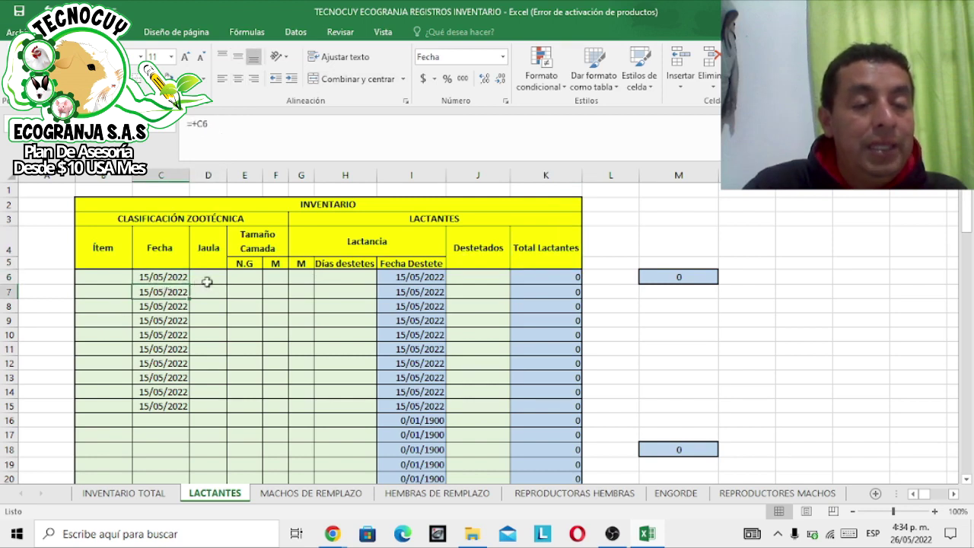
click(211, 278)
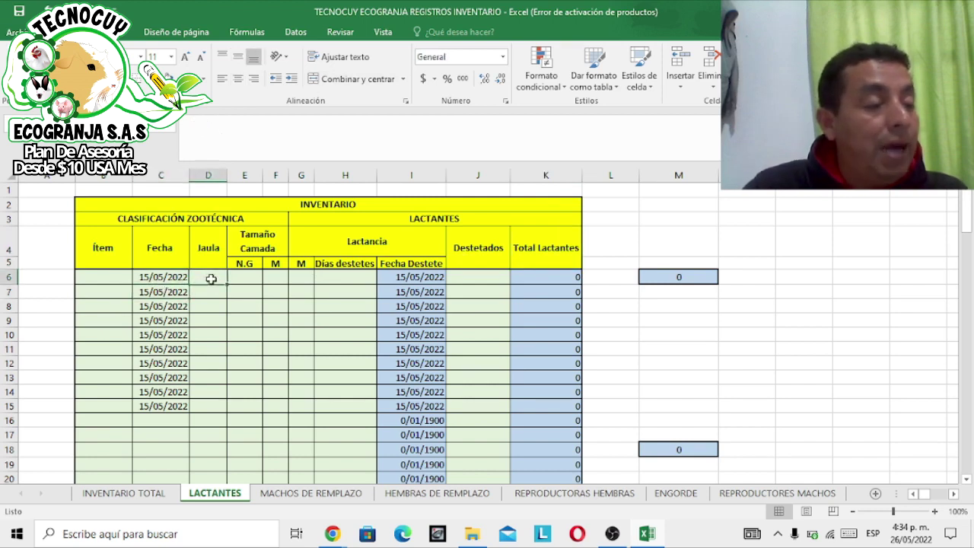
text(1)
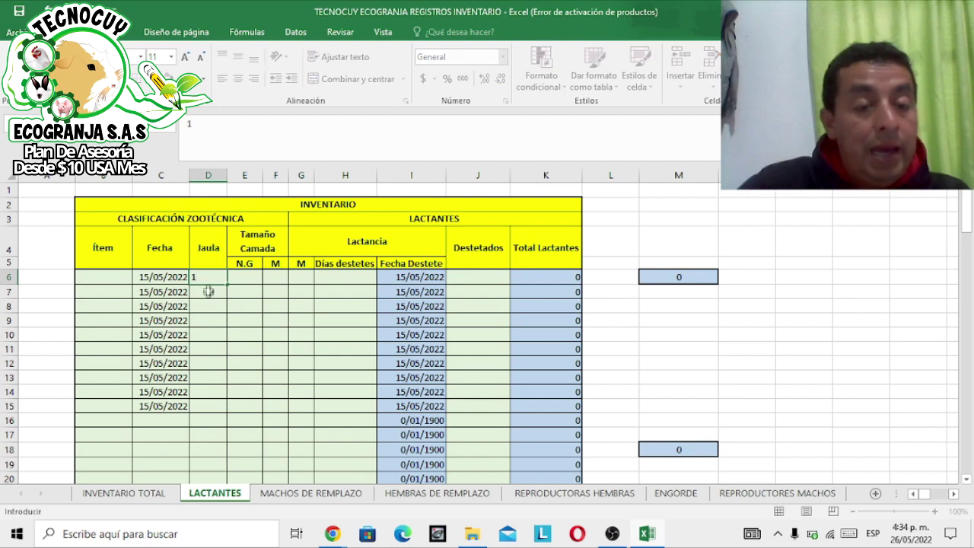
click(209, 298)
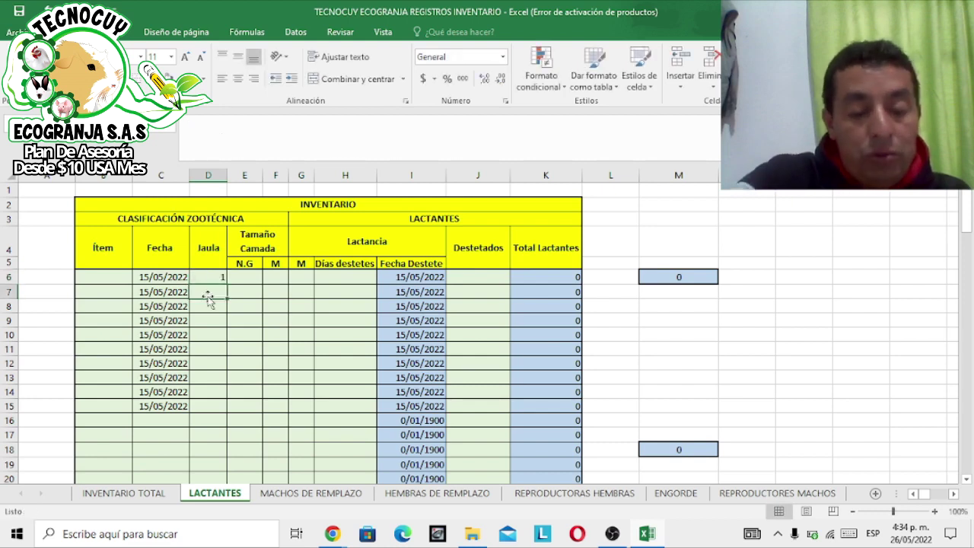
text(4)
Step: Record an N.G litter size of 4 for both cages 1 and 4 in LACTANTES
click(251, 277)
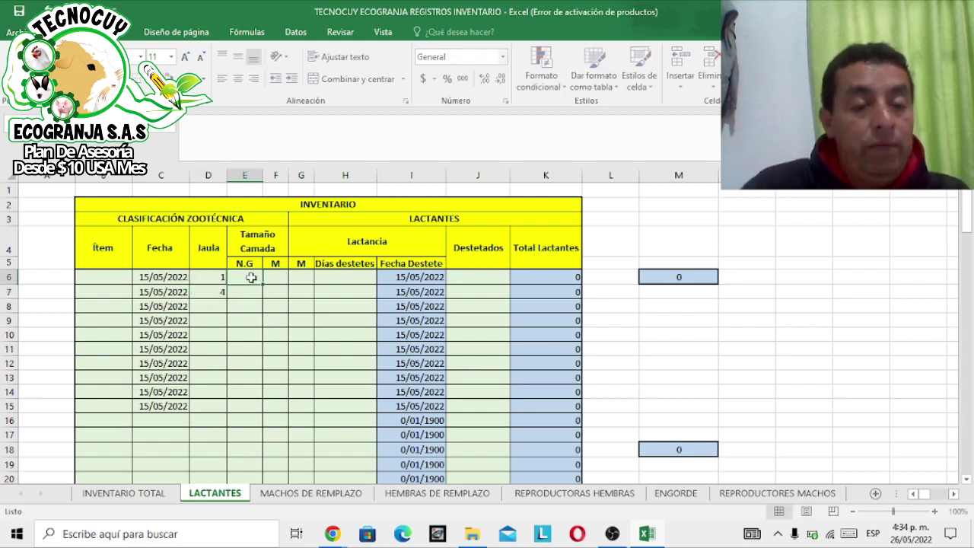
text(4)
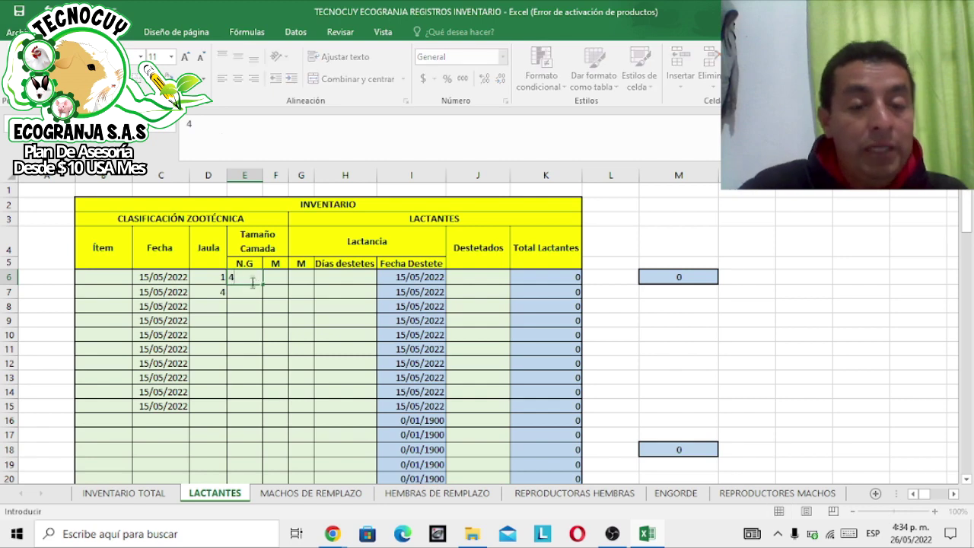
click(251, 292)
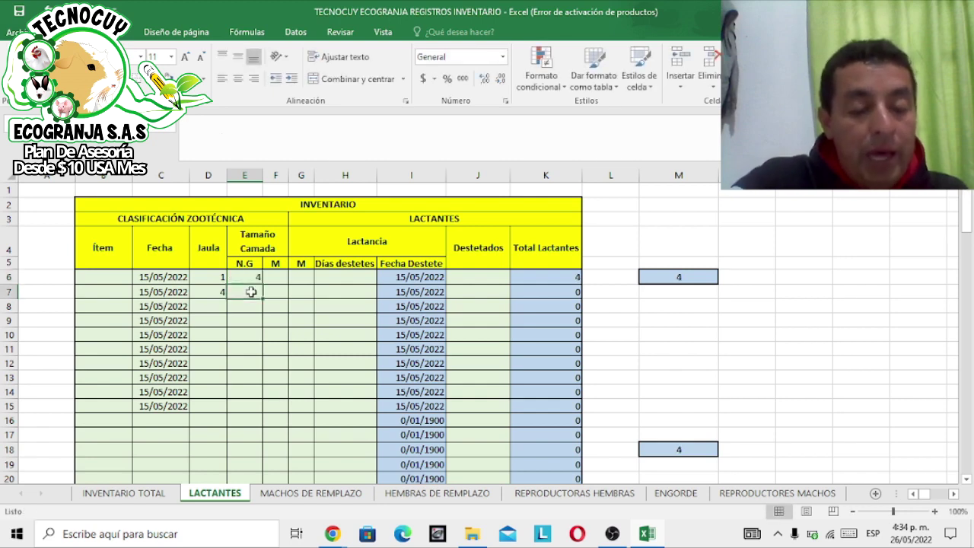
text(4)
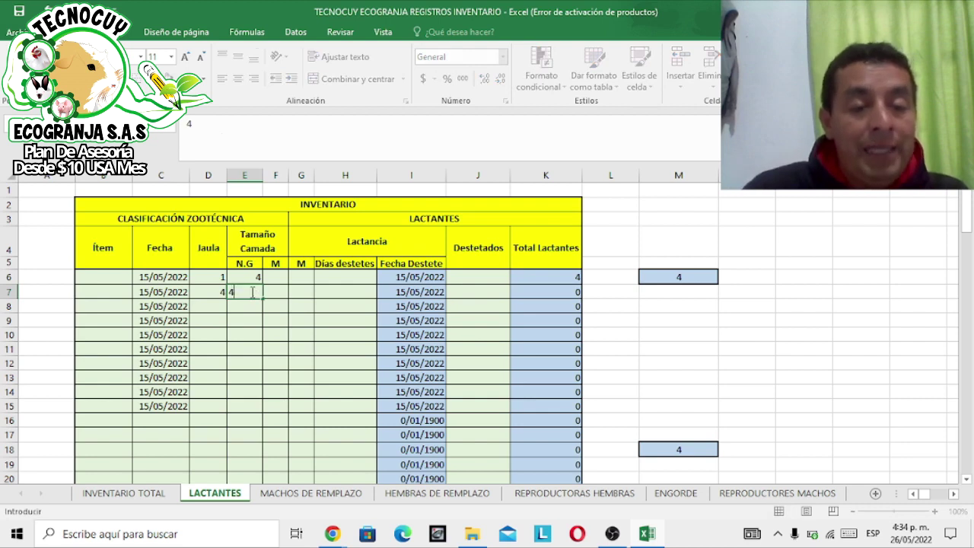
click(114, 276)
Step: Review the Jaula and N.G entries in rows 6 and 7 of LACTANTES, re-entering Jaula 1 in row 6
click(108, 290)
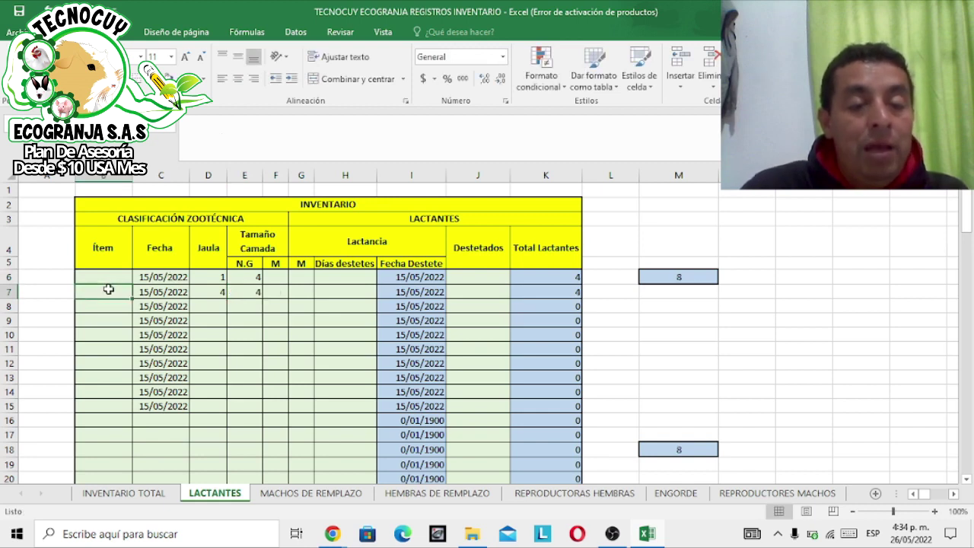
click(257, 277)
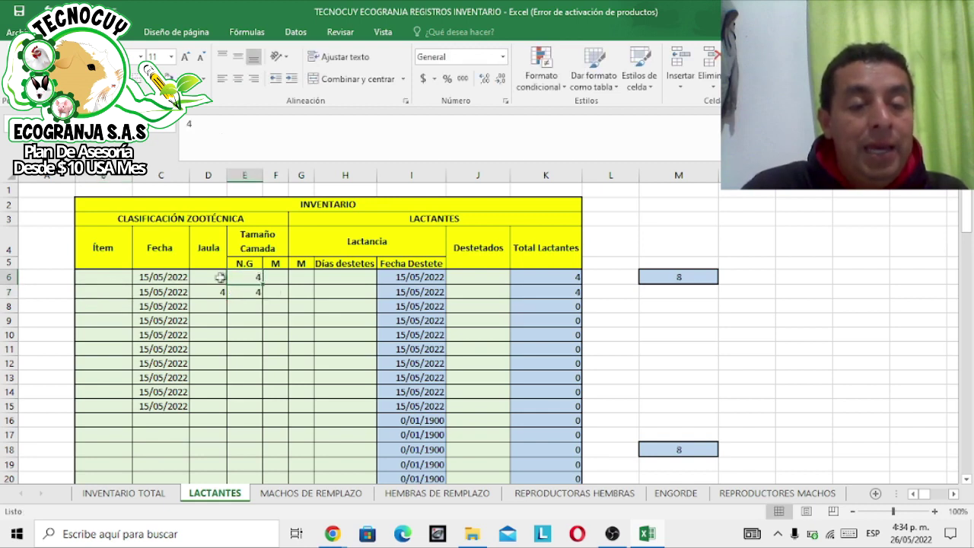
click(219, 277)
text(1)
click(248, 277)
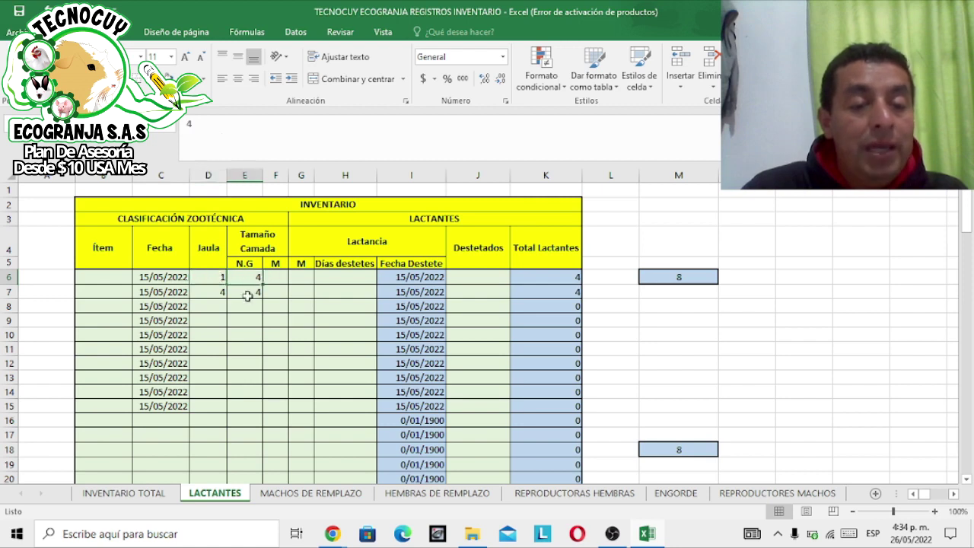
click(224, 295)
click(247, 296)
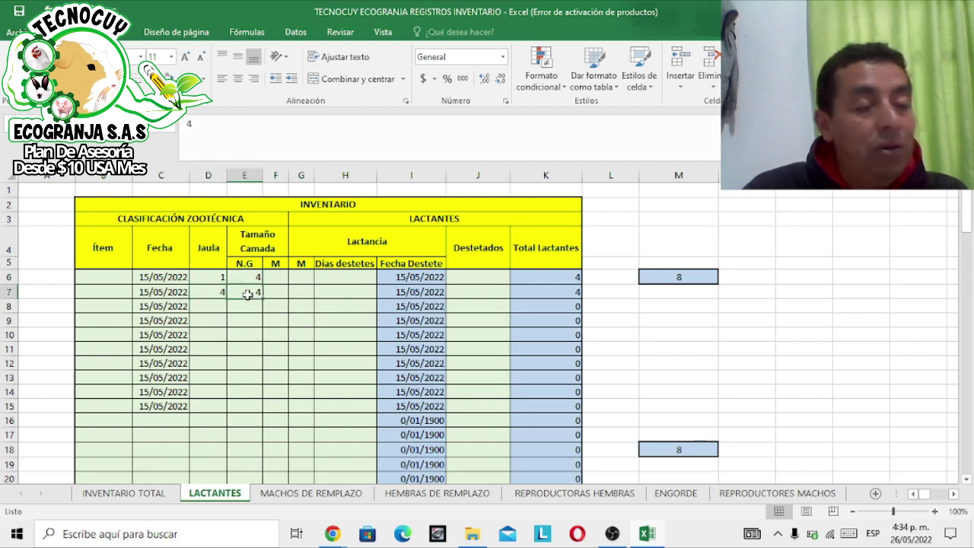
Step: Try a litter mortality (M) of 1 in row 6, clear it, and inspect that row's Total Lactantes
click(275, 278)
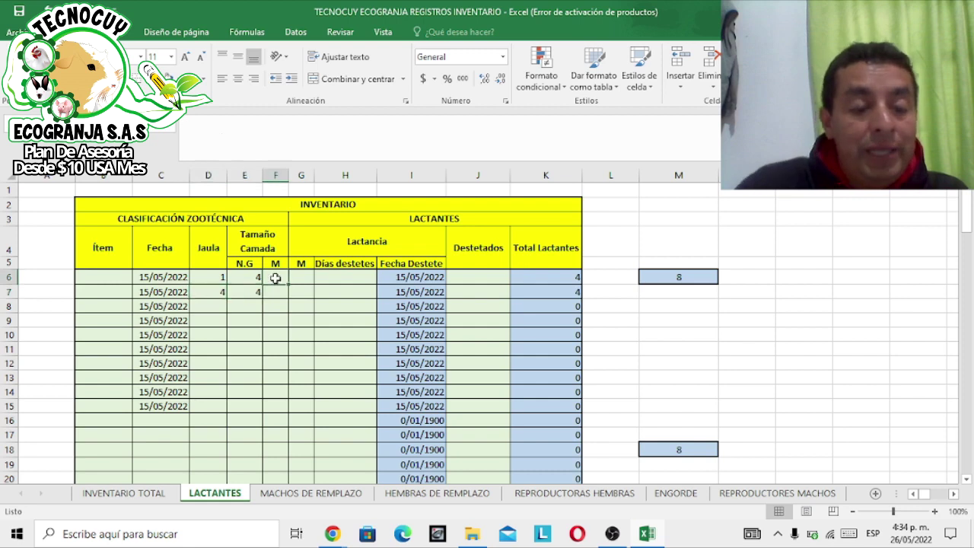
text(1)
click(274, 293)
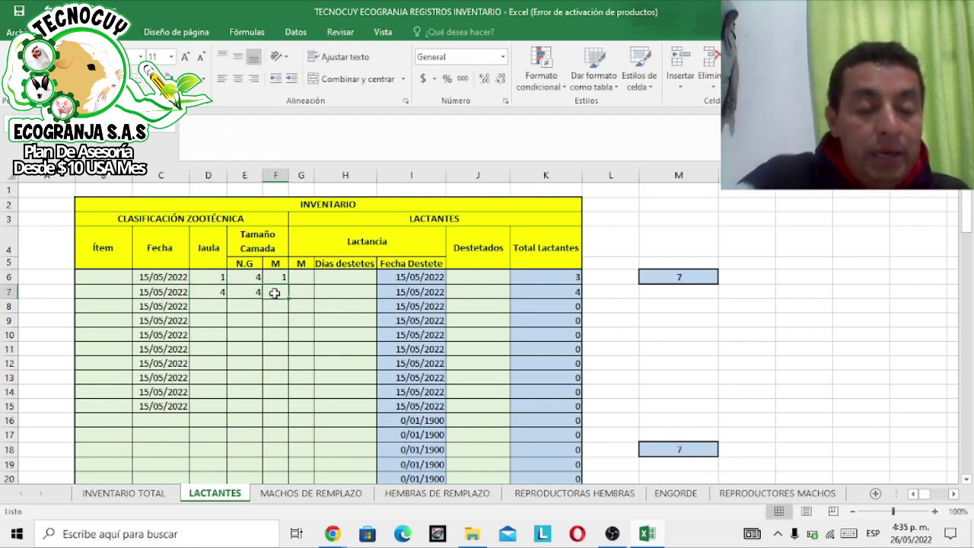
click(276, 277)
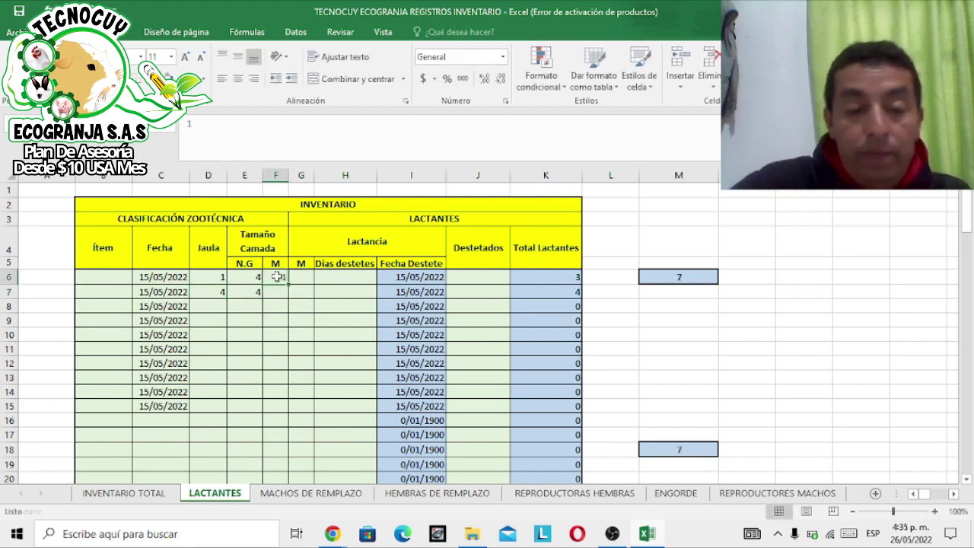
key(Delete)
click(664, 329)
click(572, 277)
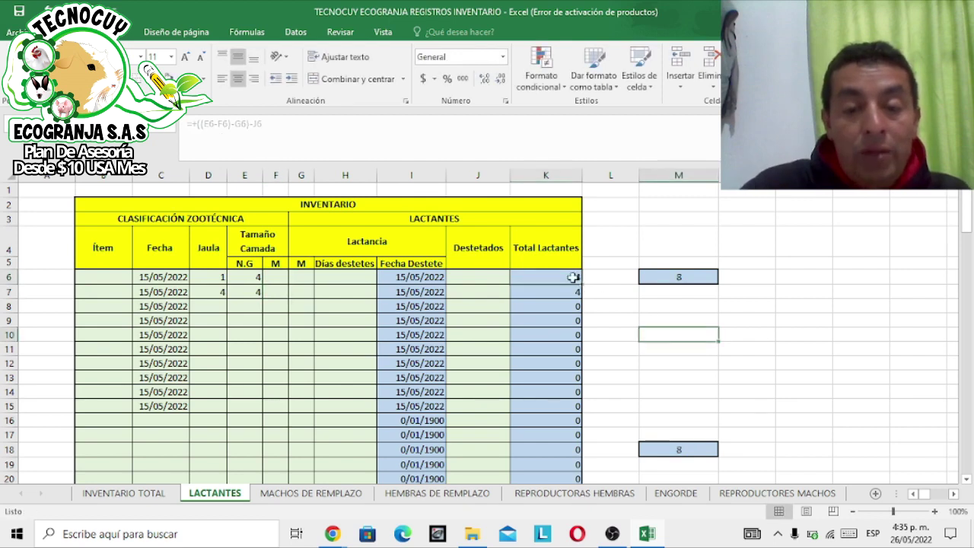
Step: Record a litter mortality (M under Tamaño Camada) of 1 for both row 6 and row 7
click(274, 276)
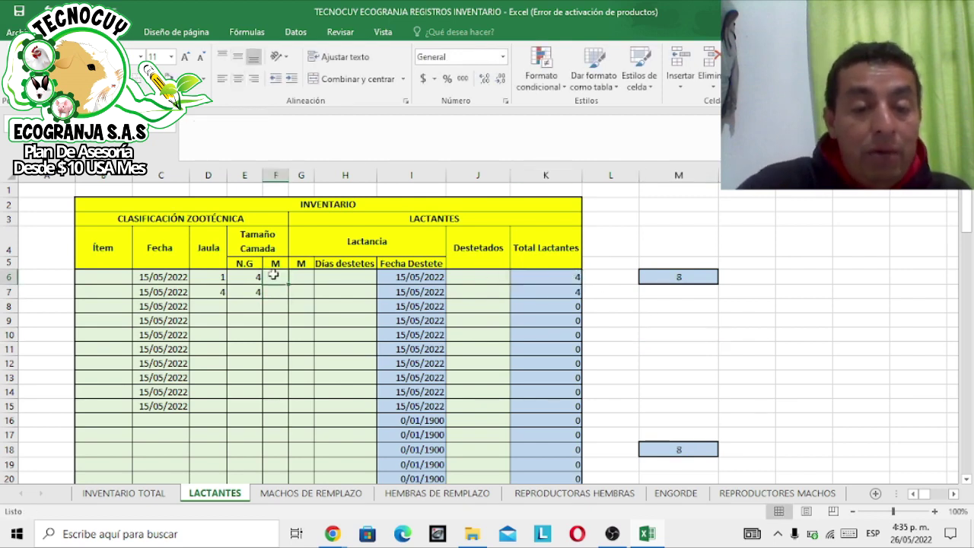
text(1)
click(273, 291)
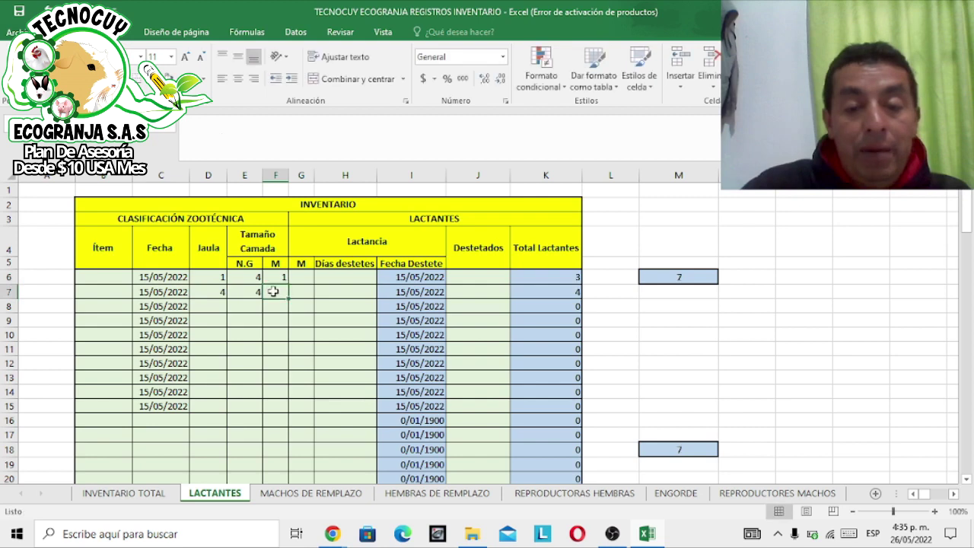
text(1)
click(336, 295)
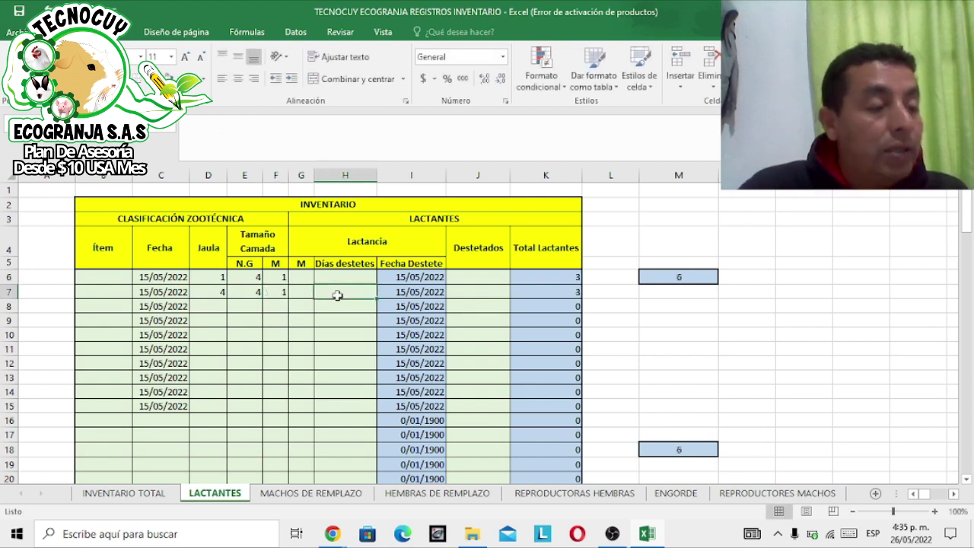
Step: Enter Jaula numbers 8, 10, 2 and 4 in rows 8 to 11 of LACTANTES
click(209, 305)
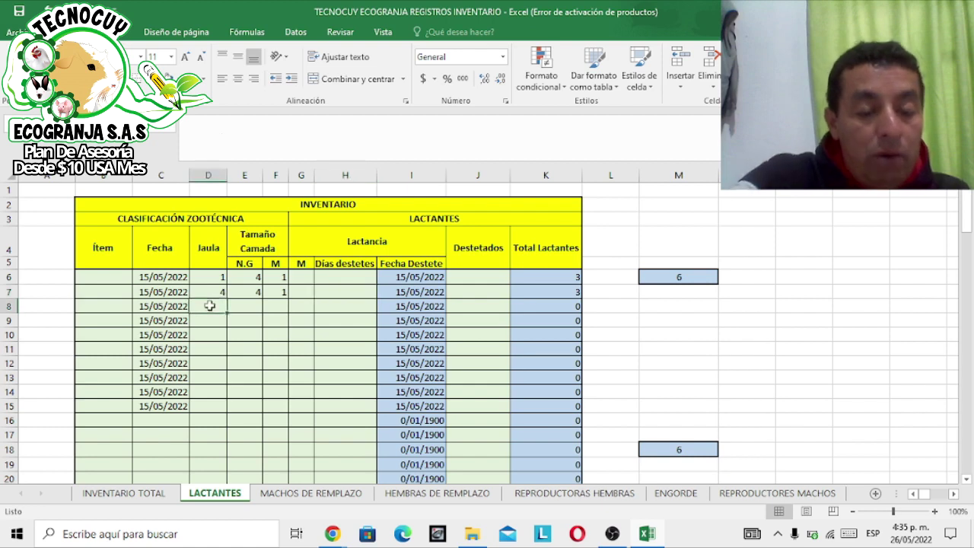
text(8)
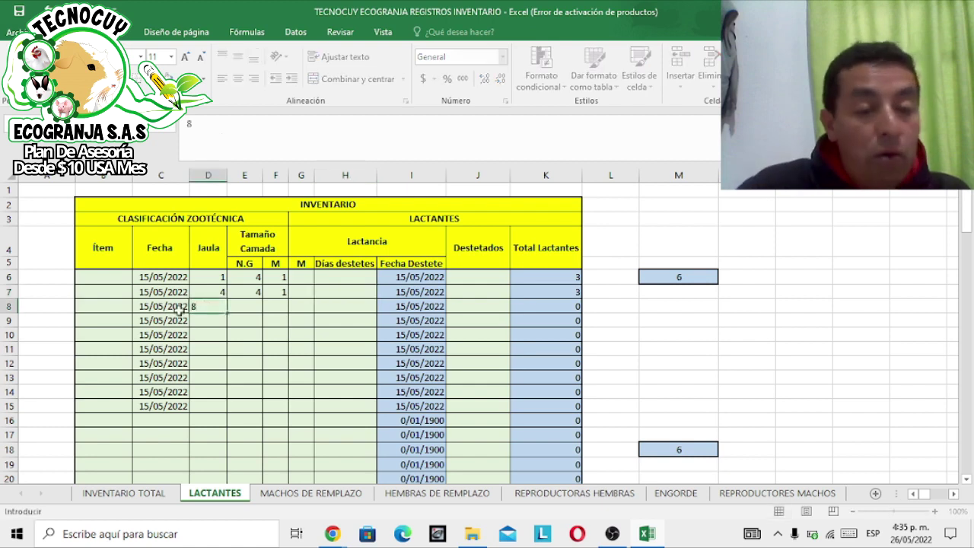
click(200, 320)
text(10)
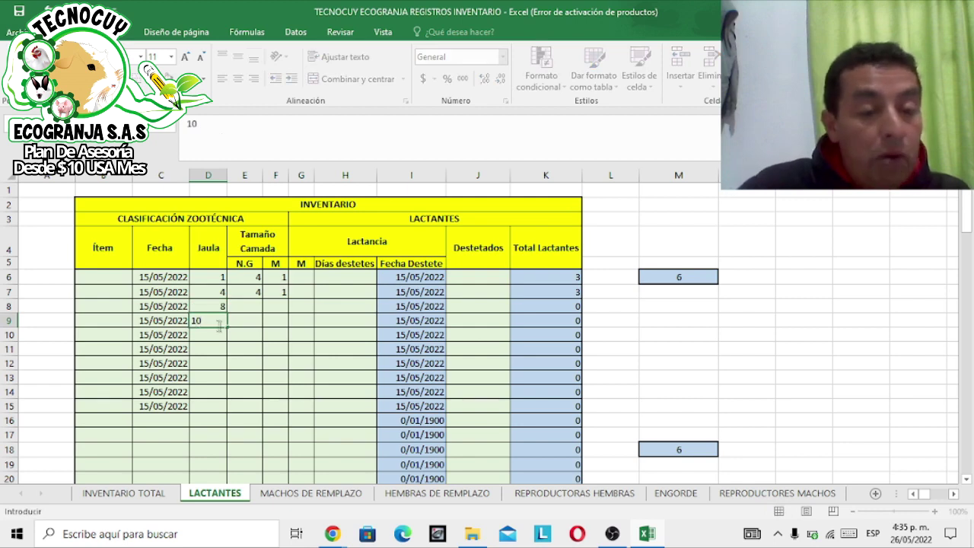
click(223, 335)
text(2)
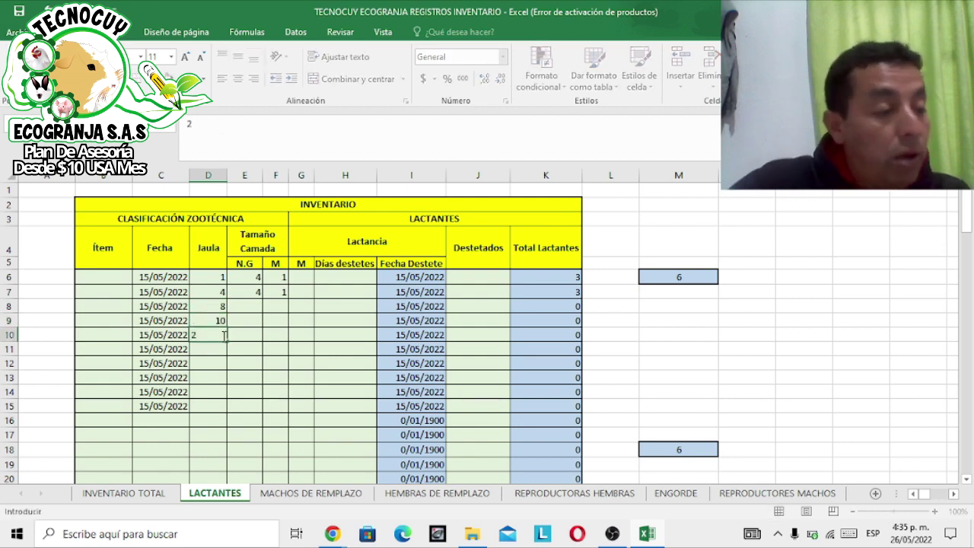
click(214, 348)
text(4)
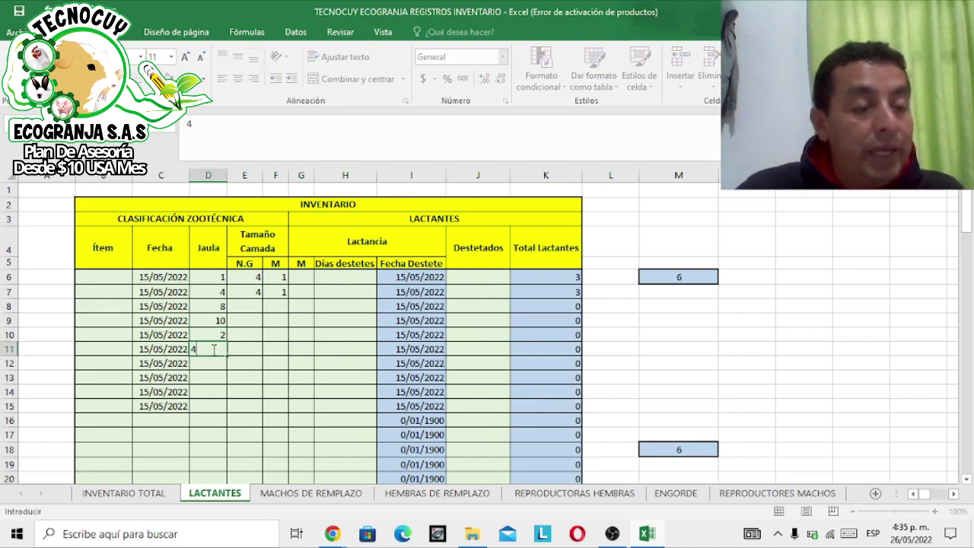
Step: Record an N.G litter size of 3 for each of rows 8 to 11, and check the overall total in M6
click(249, 306)
text(3)
click(244, 322)
text(3)
click(243, 334)
text(3)
click(244, 349)
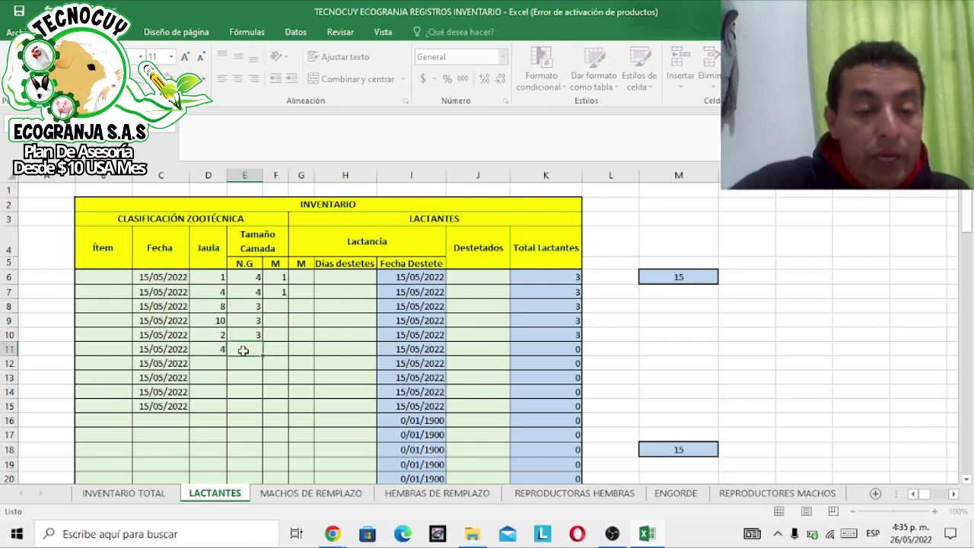
text(3)
click(245, 363)
click(678, 279)
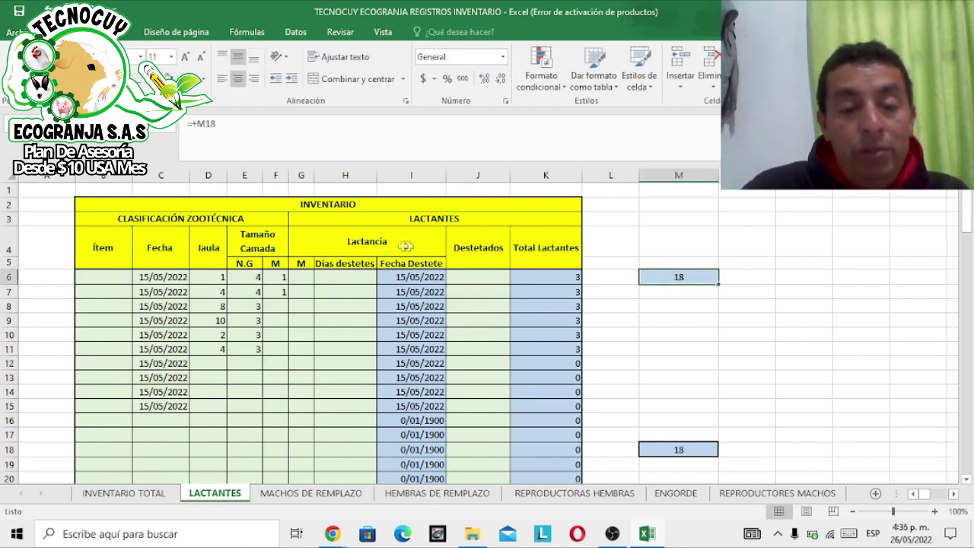
Step: Fill row 12 with Jaula 9, an N.G litter size of 3 and a litter mortality (M) of 3
click(215, 365)
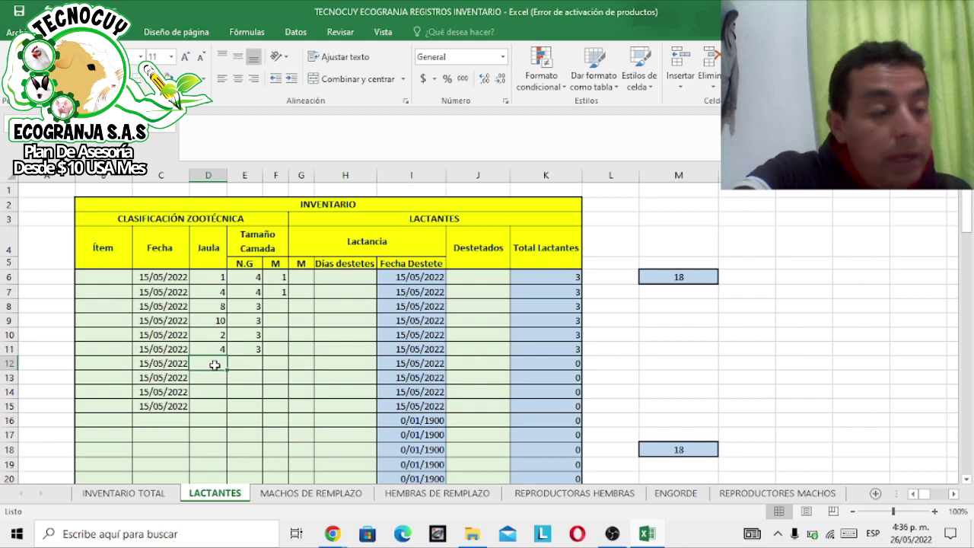
text(9)
click(249, 365)
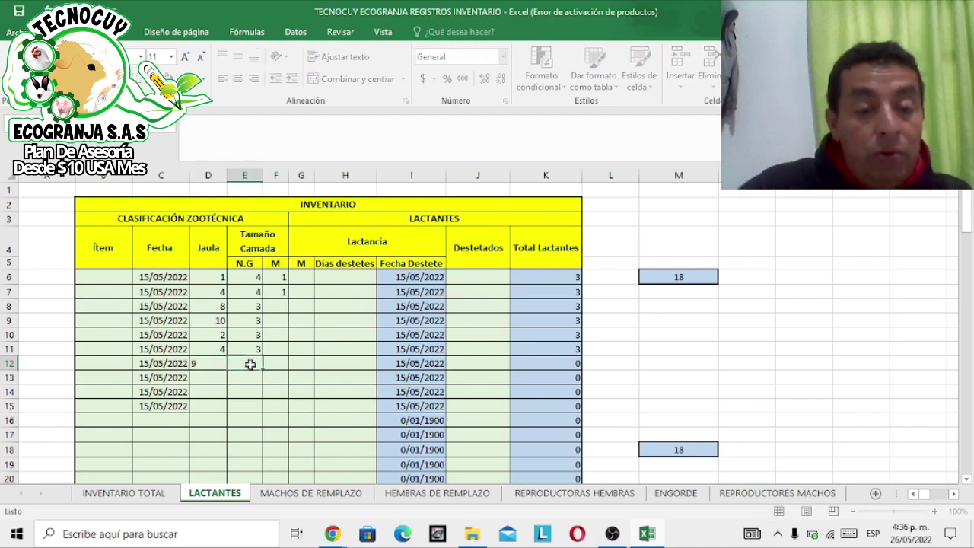
text(3)
click(273, 363)
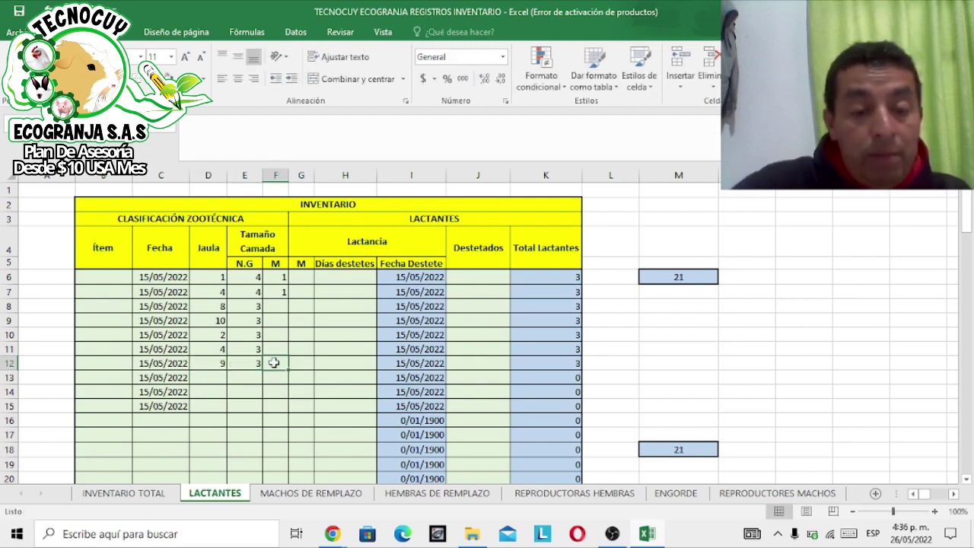
text(3)
click(242, 376)
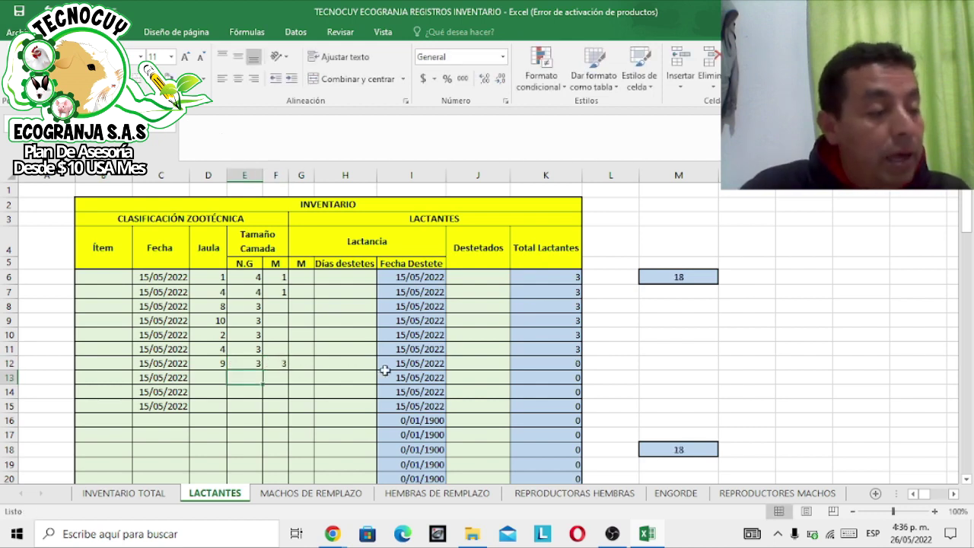
Step: Enter Jaula numbers 4, 5 and 7 in rows 13 to 15 of LACTANTES
click(209, 377)
text(4)
click(209, 393)
text(5)
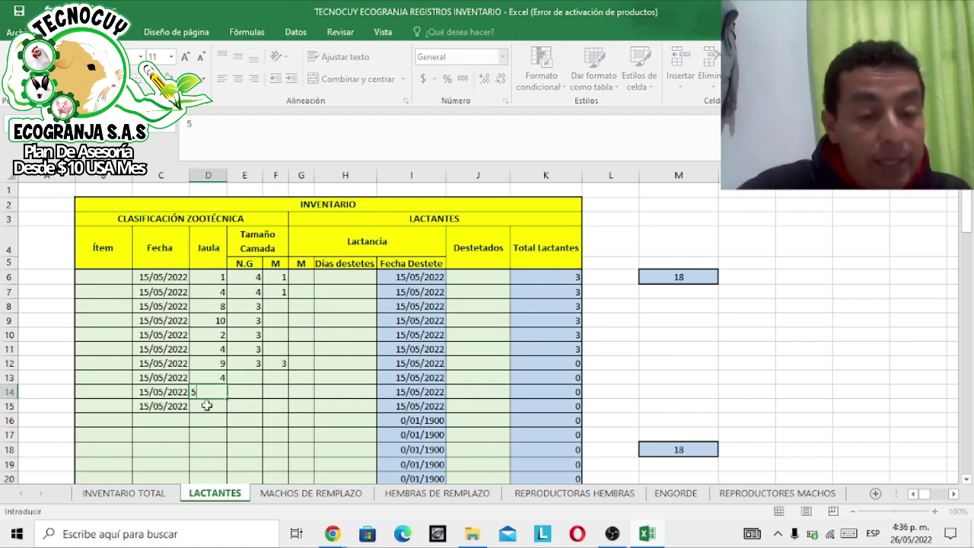
click(206, 405)
text(7)
click(247, 407)
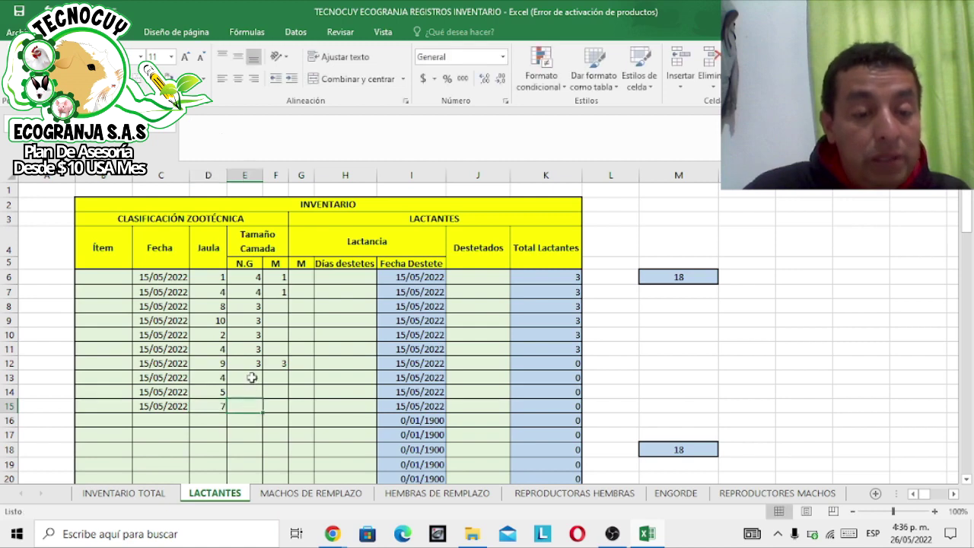
Step: Record an N.G litter size of 1 for each of rows 13 to 15
click(252, 377)
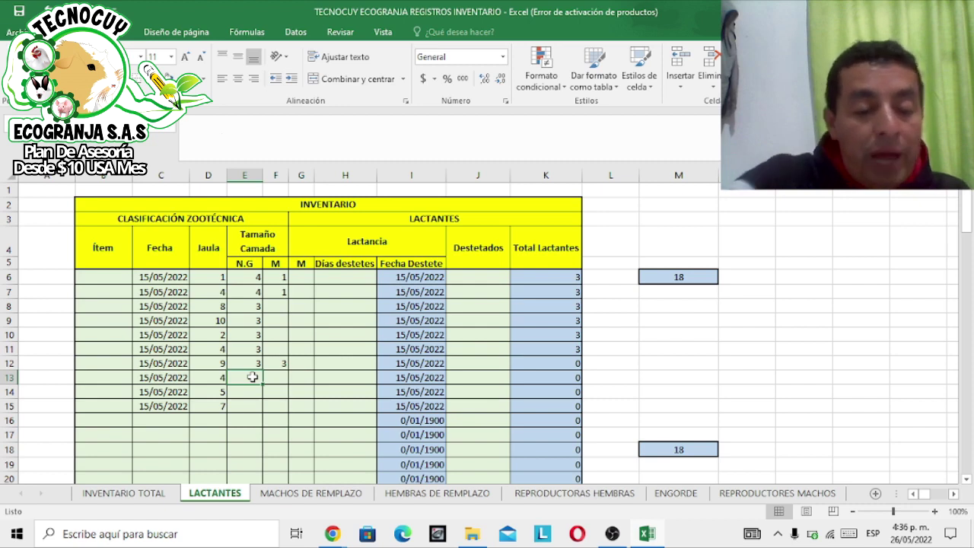
text(1)
click(239, 397)
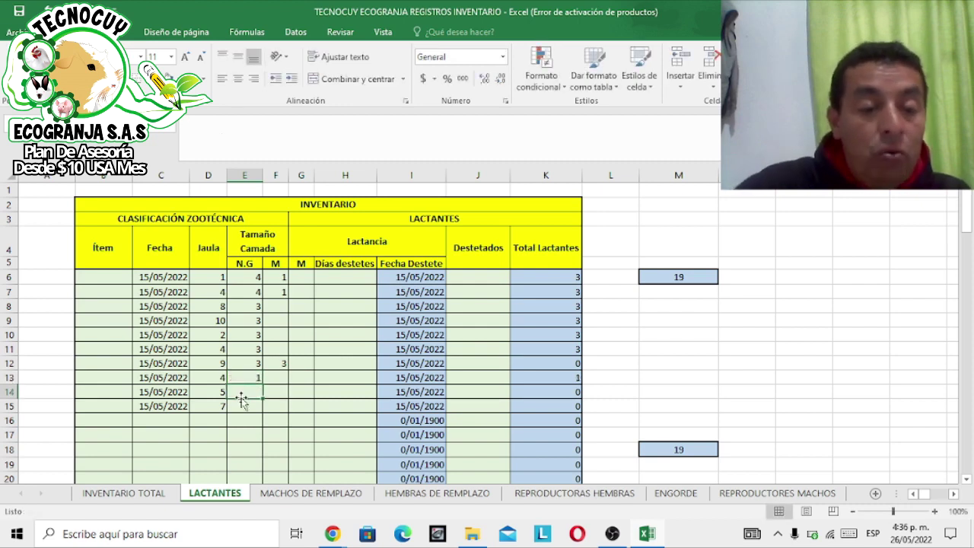
text(1)
click(250, 406)
text(1)
click(644, 377)
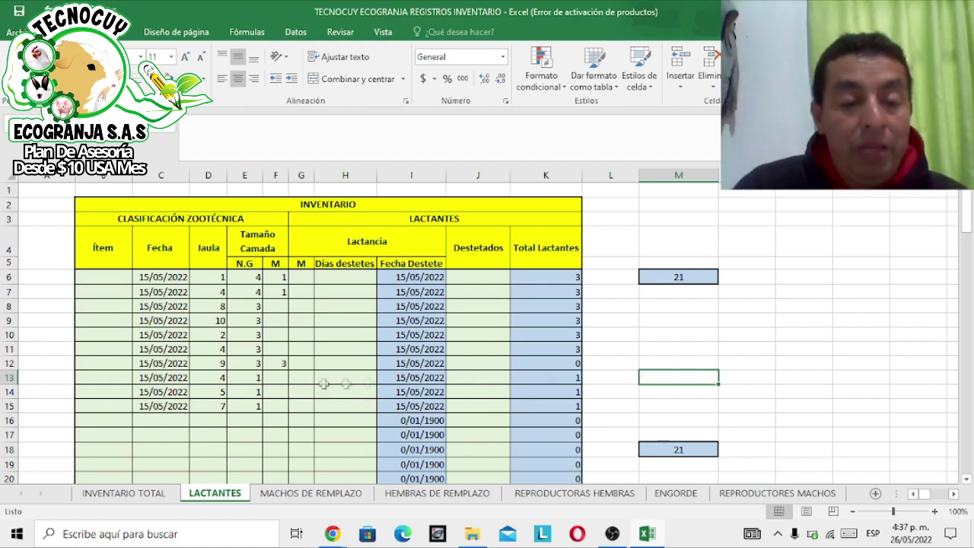
Step: Compare the N.G litter sizes in rows 13 to 15 and 8 to 11 with the litter values in rows 6 and 7
drag(251, 378, 254, 404)
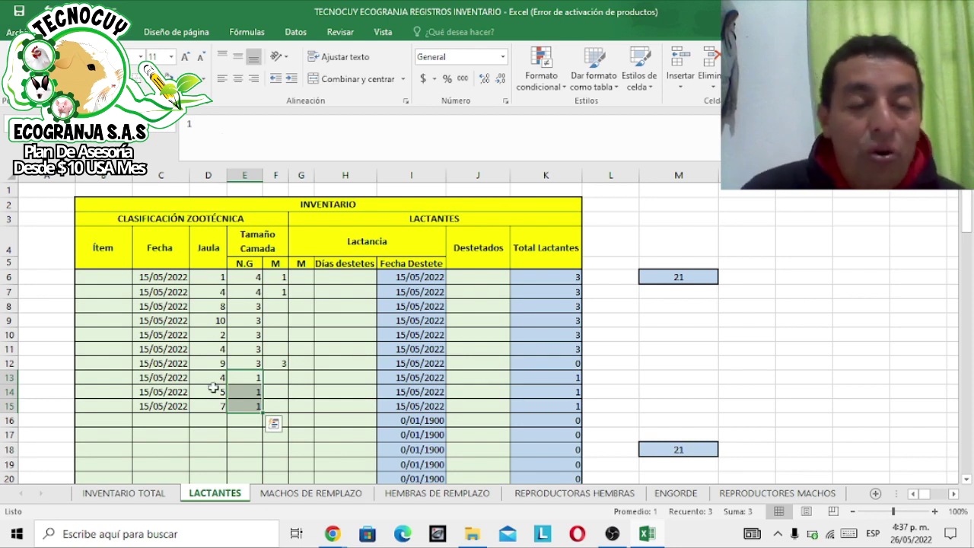
click(245, 334)
mouse_move(245, 335)
mouse_down()
mouse_move(254, 320)
mouse_move(254, 347)
mouse_up()
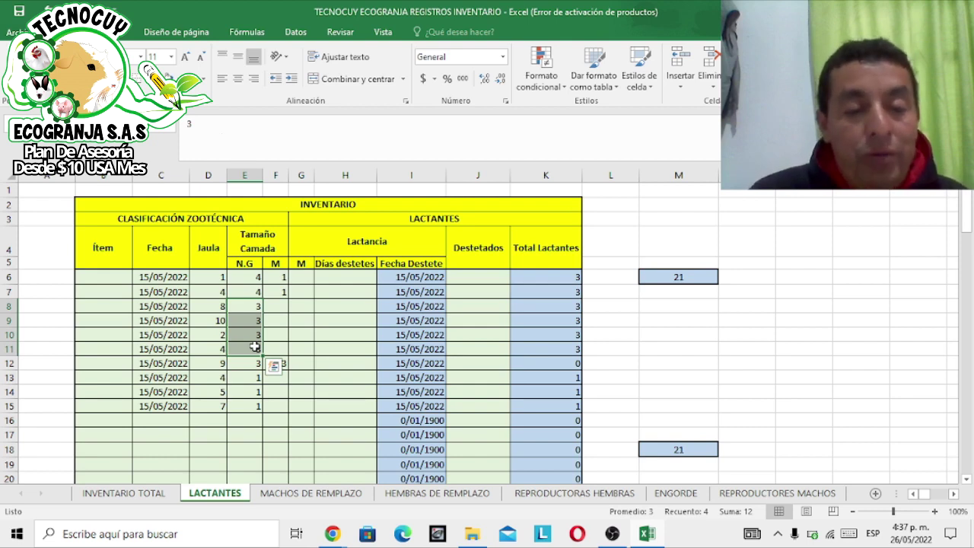
drag(245, 278, 282, 291)
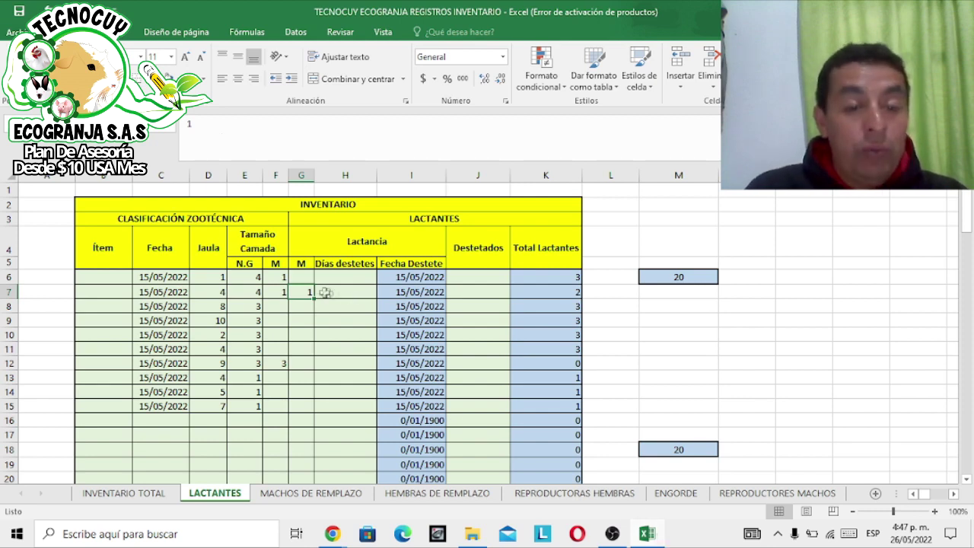
Step: Clear and re-enter 1 as the Lactancia mortality (M) in row 7, and inspect that row's Total Lactantes formula
key(BackSpace)
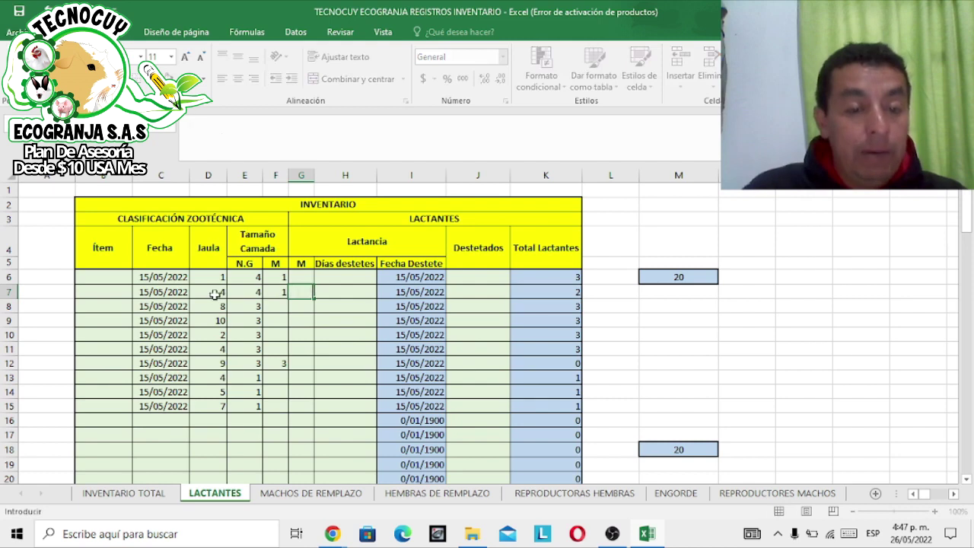
click(220, 294)
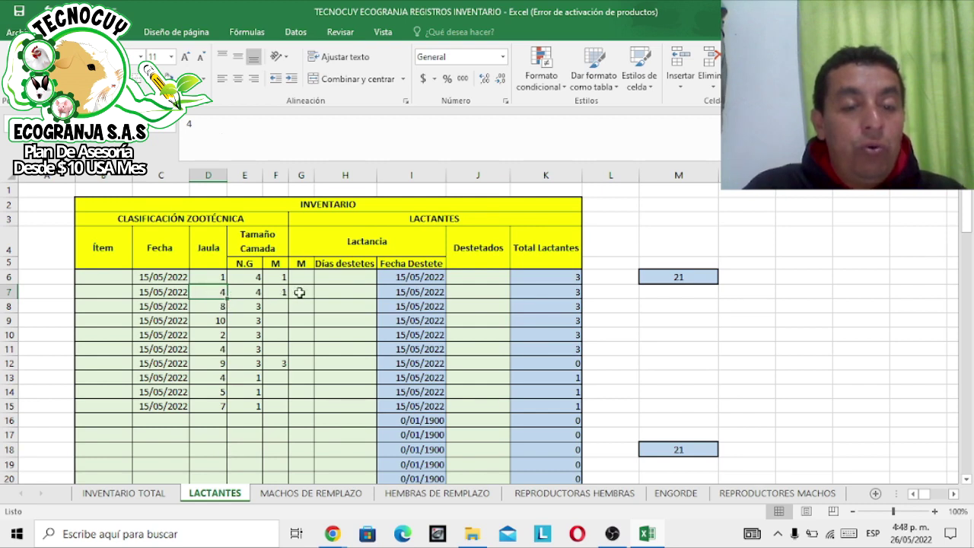
click(365, 247)
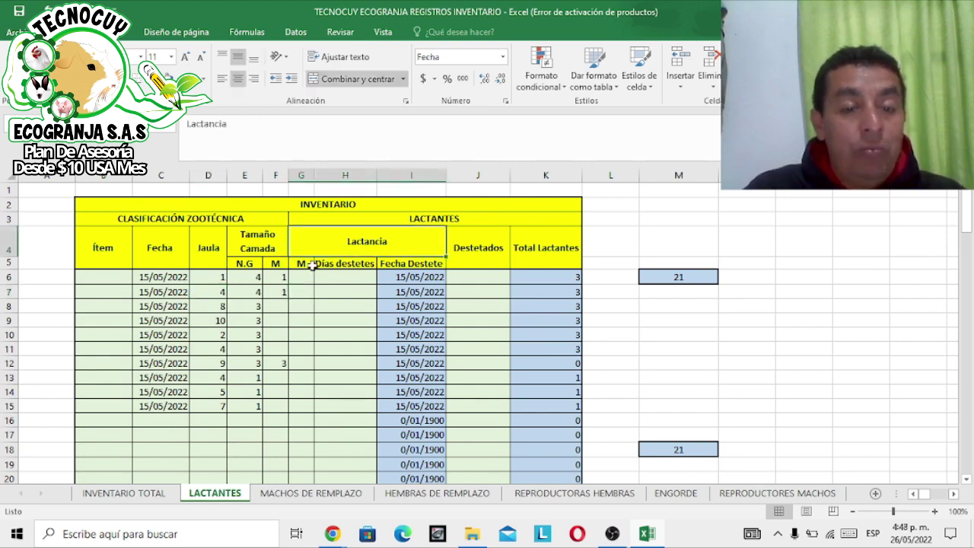
click(296, 294)
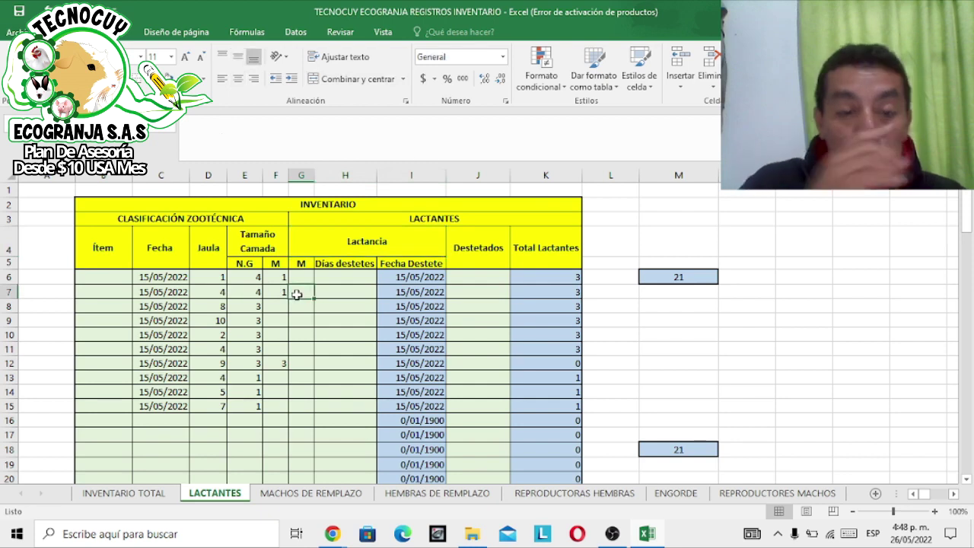
text(1)
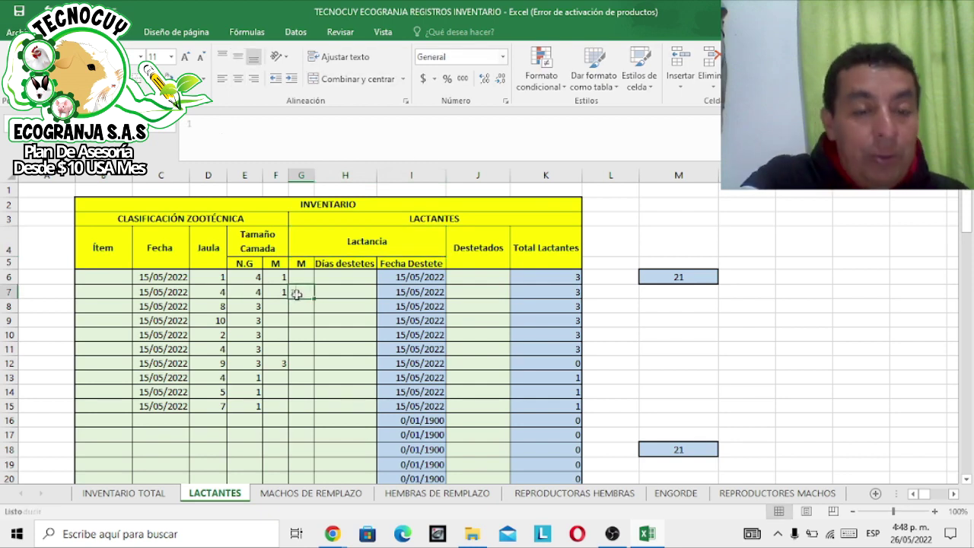
click(546, 294)
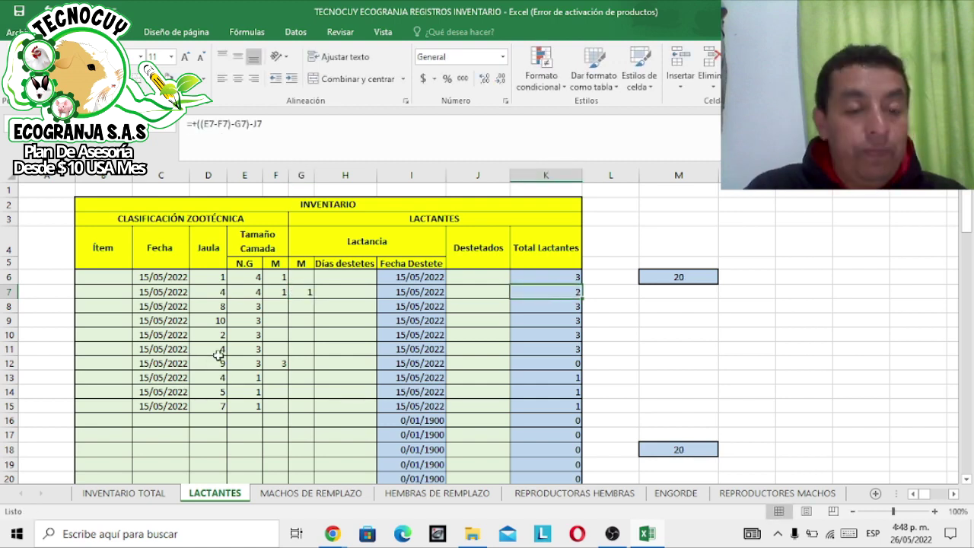
Step: Record a Lactancia mortality (M) of 2 for Jaula 8 in row 8, and check the overall lactantes total in M6
click(217, 305)
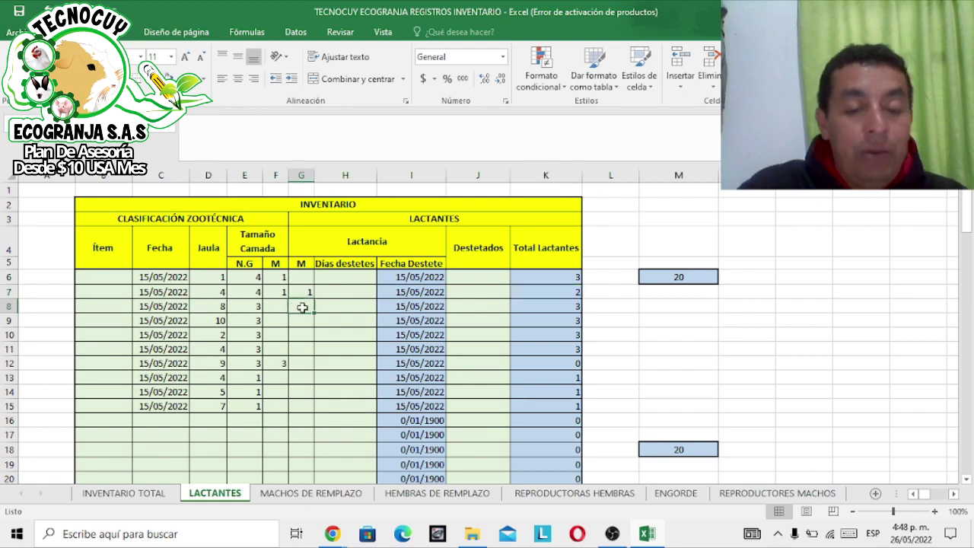
click(301, 306)
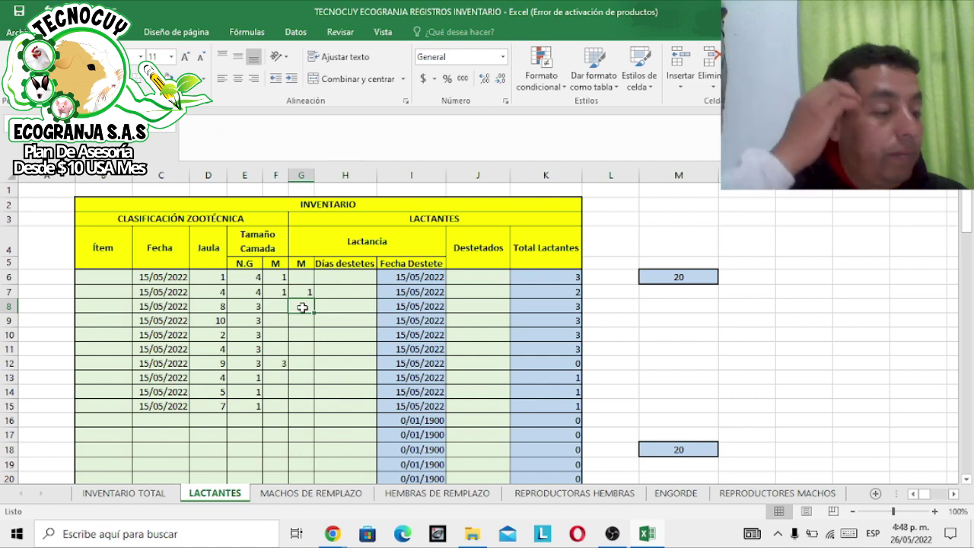
text(2)
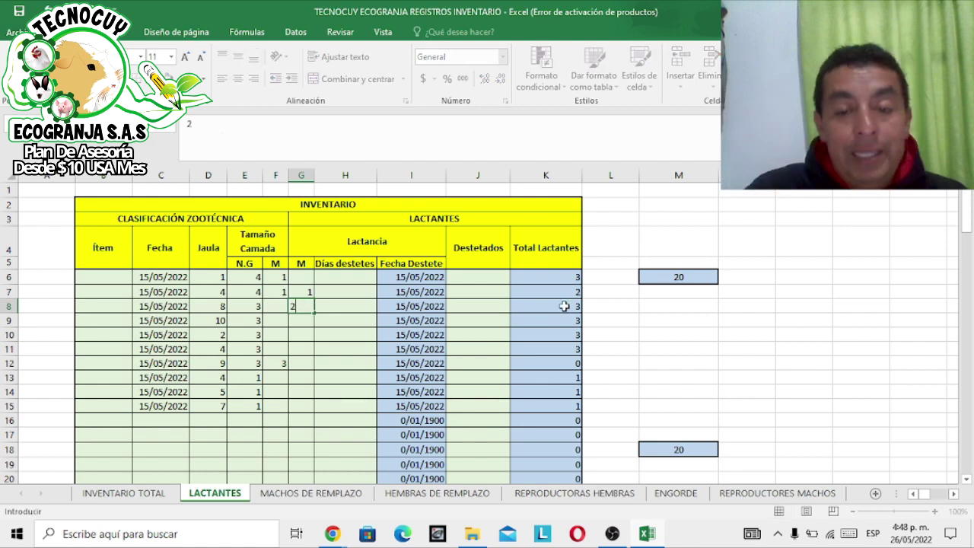
click(678, 277)
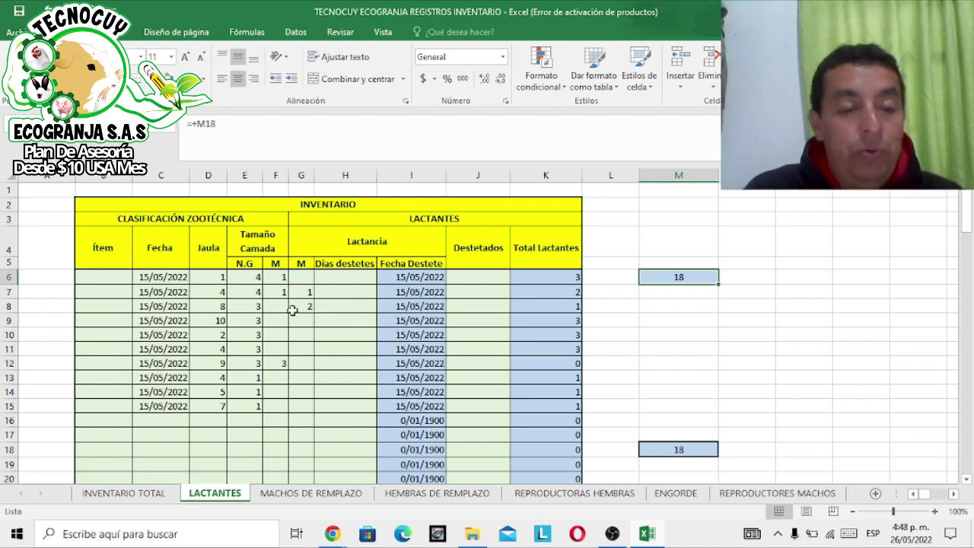
Step: Review the Jaula, N.G litter size, birth mortality and Lactancia mortality entries in row 7
click(211, 293)
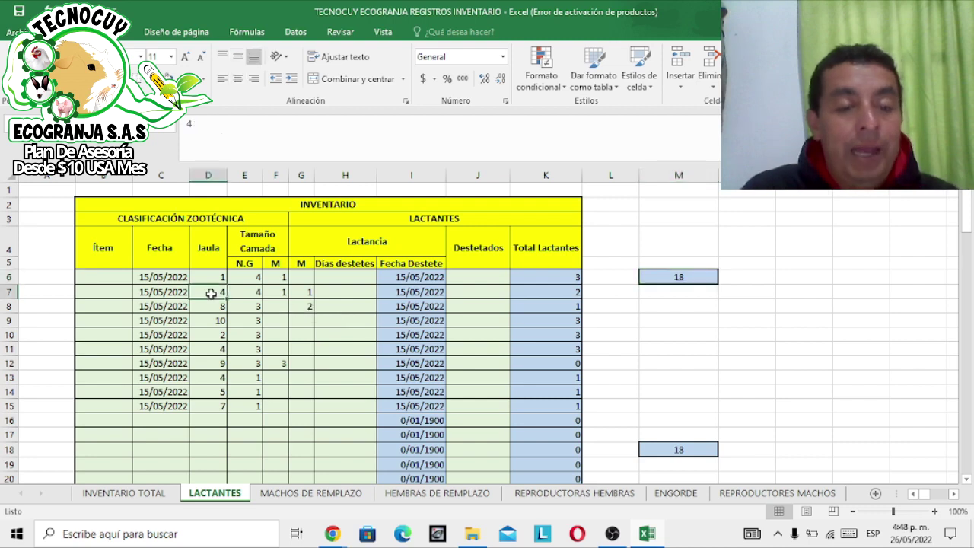
click(113, 296)
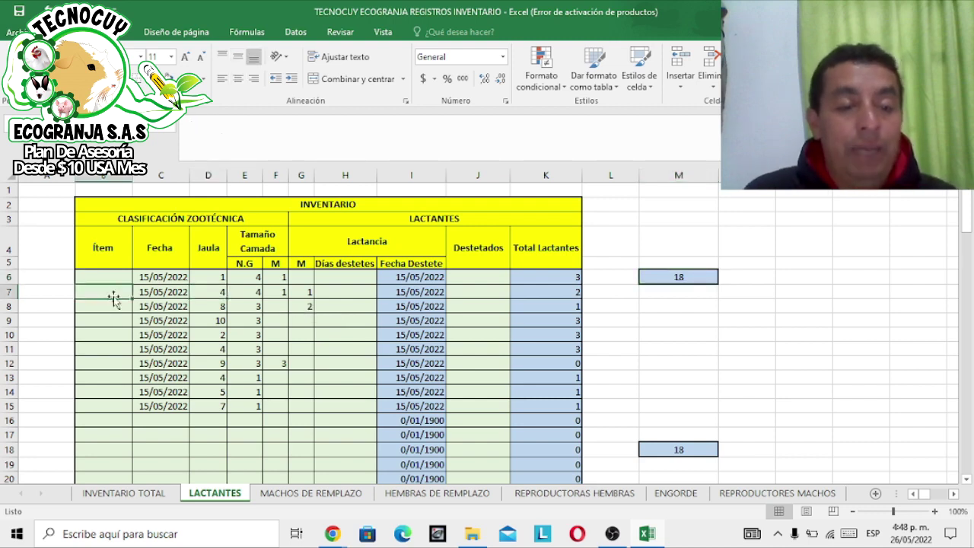
click(222, 294)
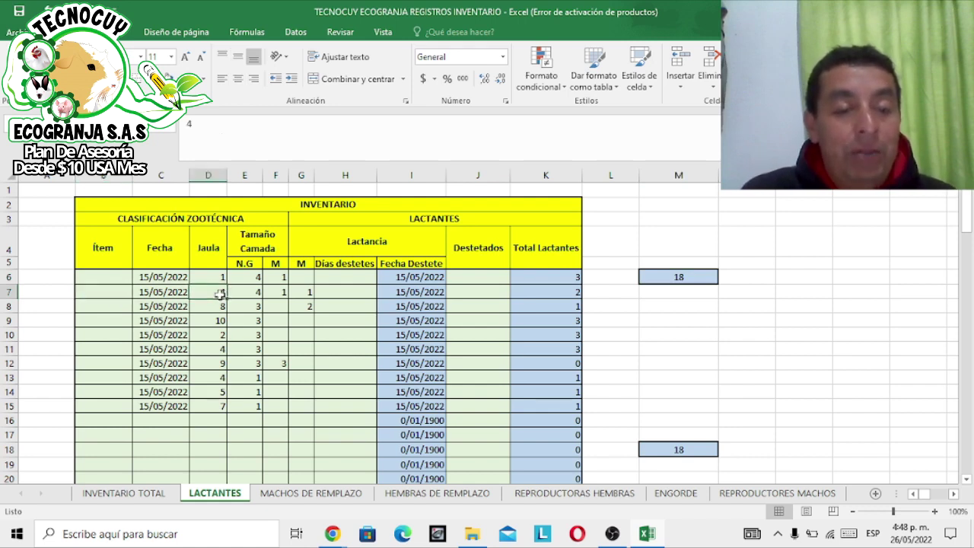
click(258, 294)
click(280, 295)
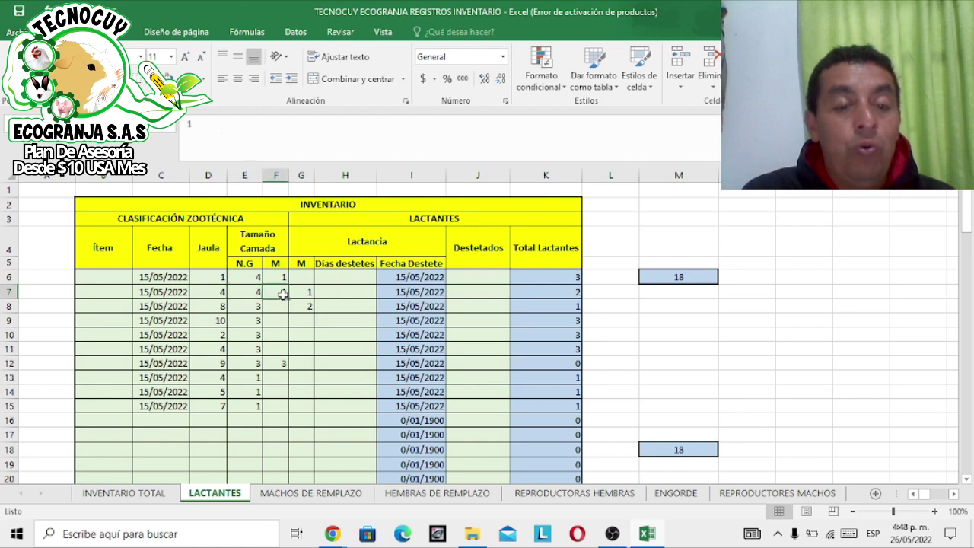
click(306, 293)
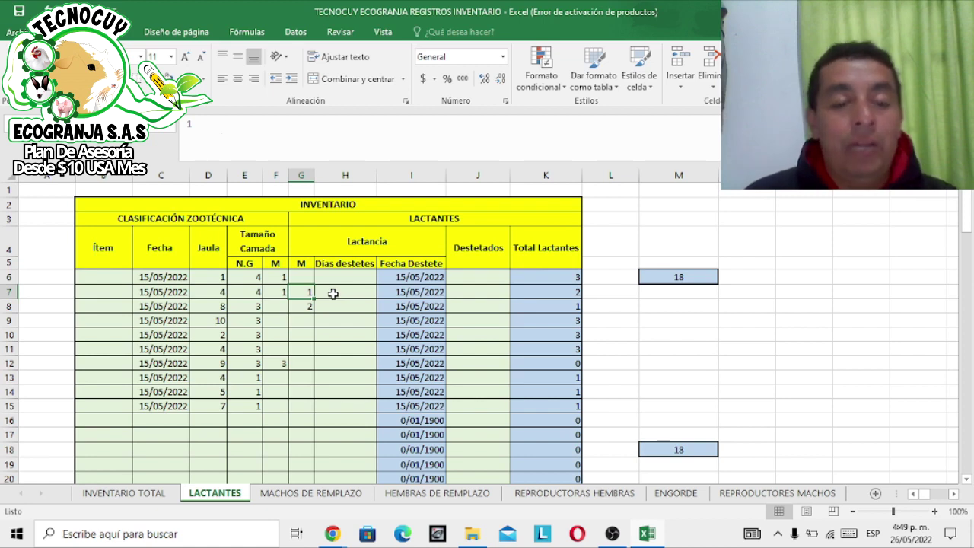
Step: Compare row 8's litter size with its Lactancia mortality, and inspect that row's Total Lactantes formula
click(217, 308)
click(244, 307)
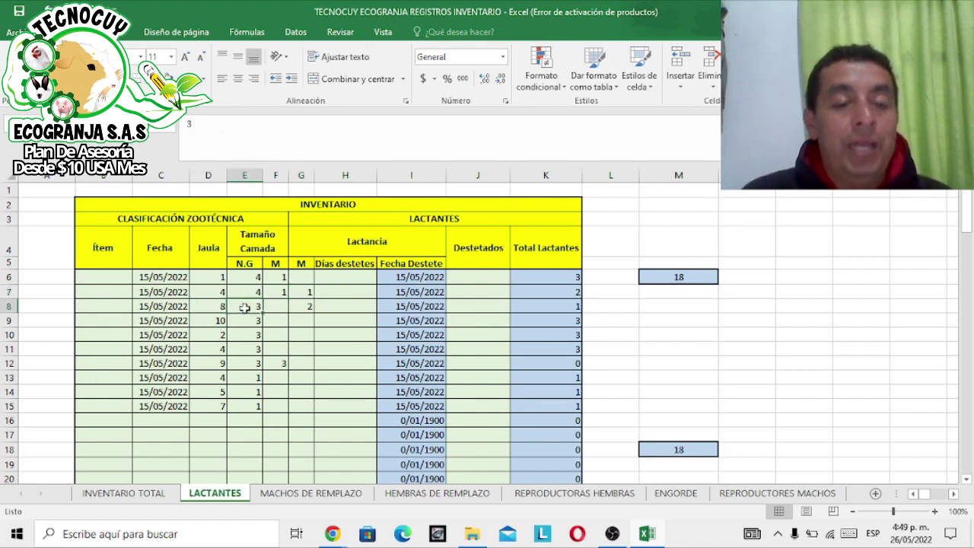
click(305, 305)
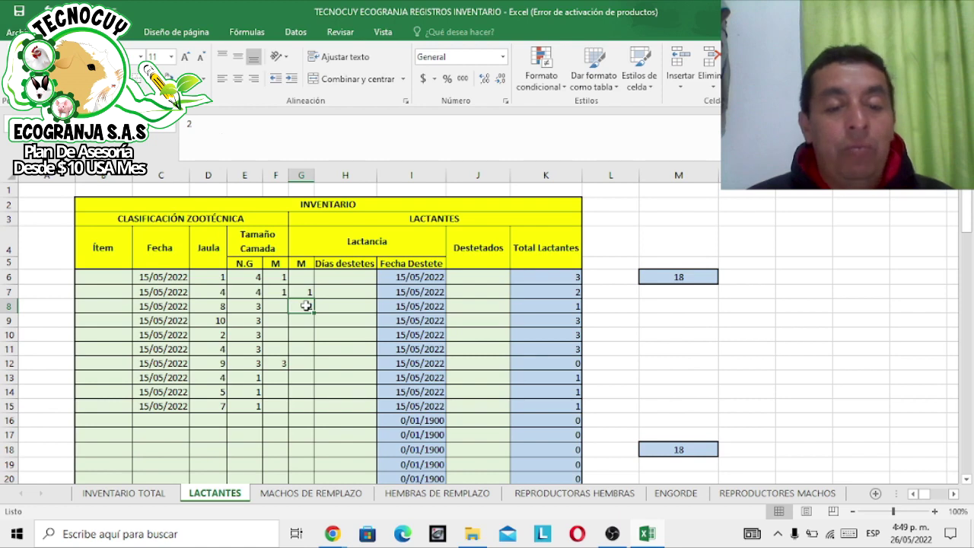
click(254, 308)
click(304, 307)
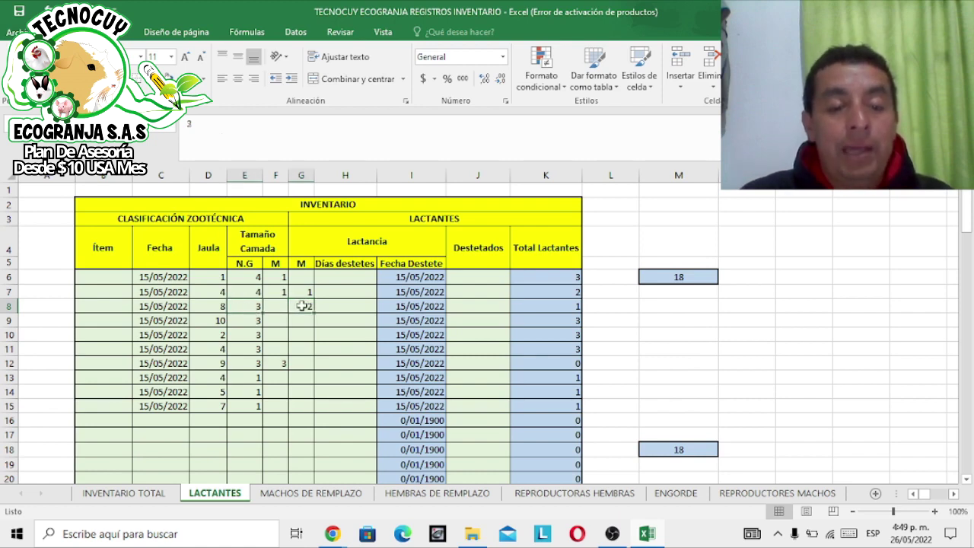
click(533, 307)
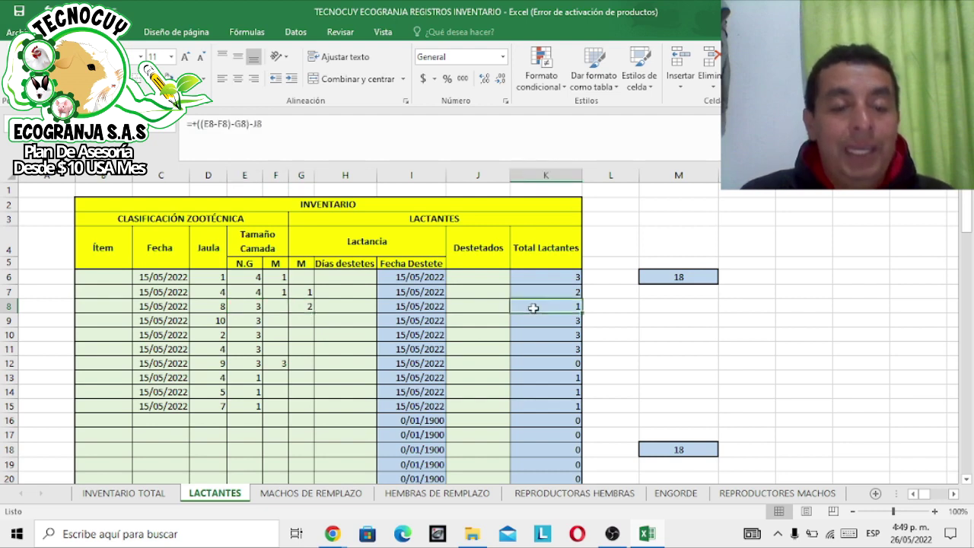
Step: Review row 12's Jaula, litter size, birth mortality and Fecha, and check the Fecha in row 6
click(204, 365)
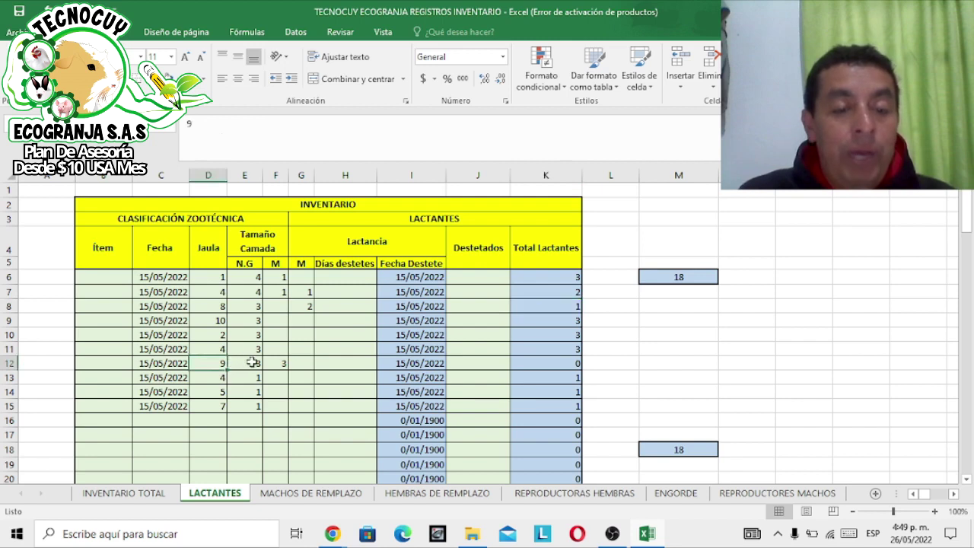
click(252, 363)
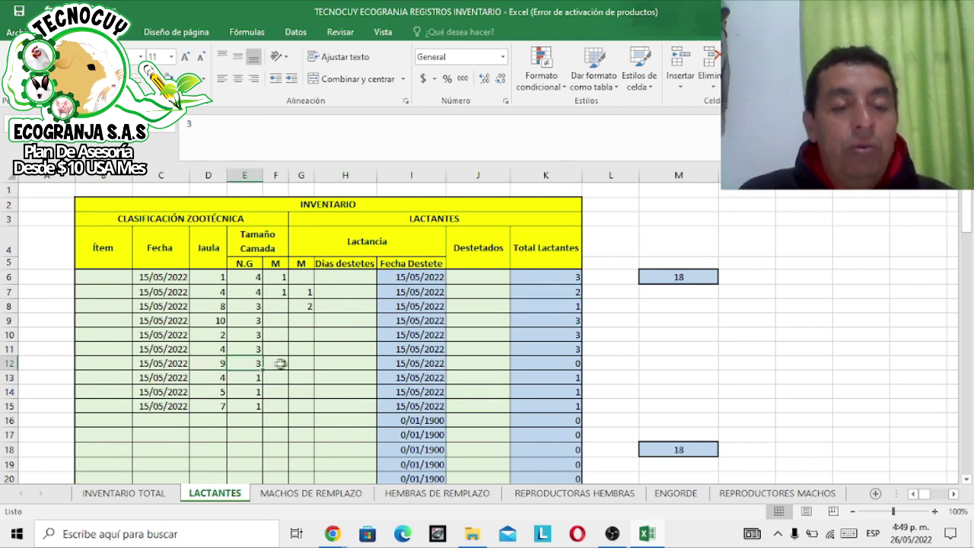
click(283, 362)
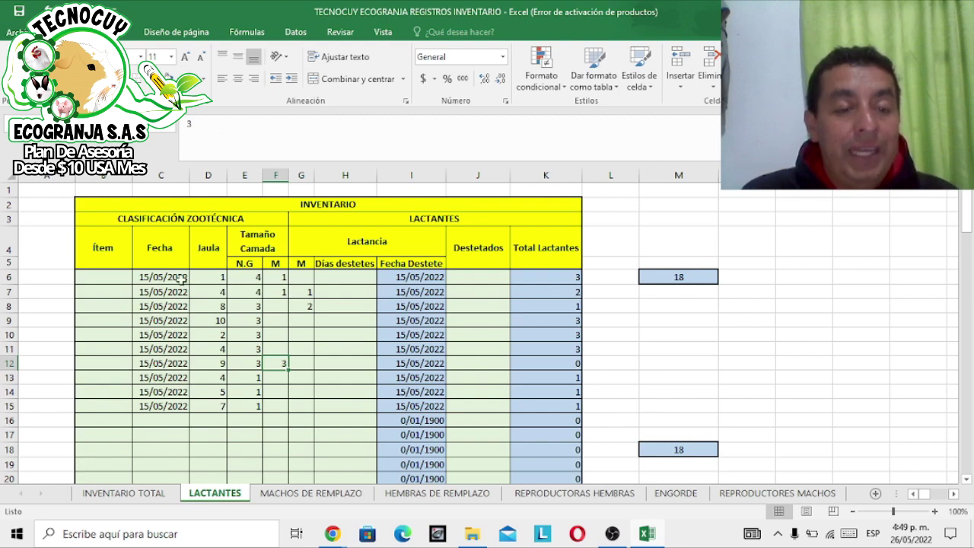
click(172, 363)
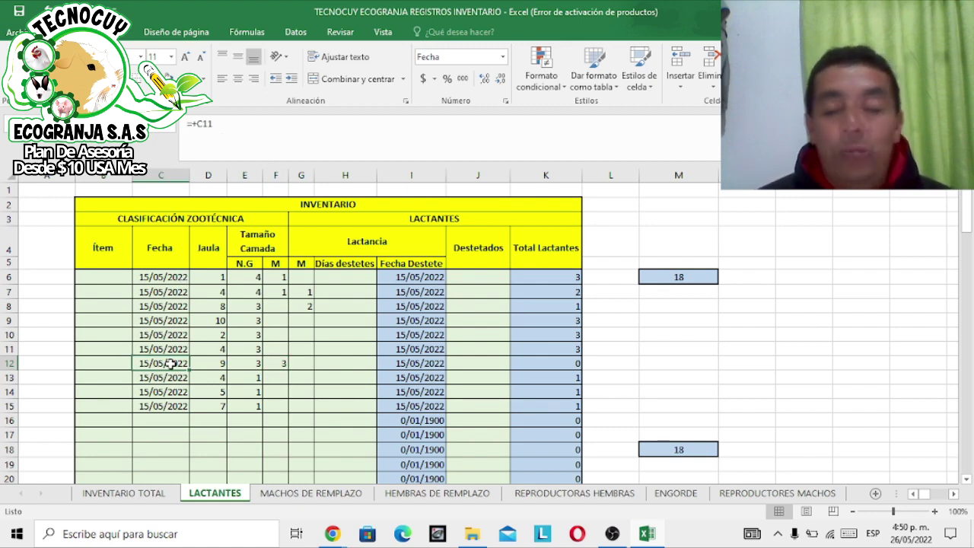
click(151, 277)
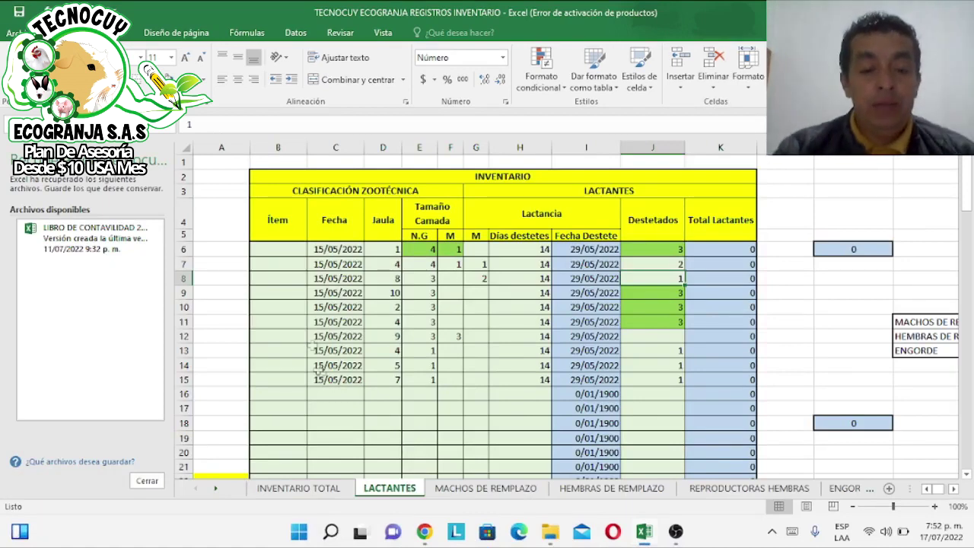
Step: Review the Fecha, Fecha Destete and Días destetes columns for rows 6 to 15, and re-enter 14 as row 6's Días destetes
drag(335, 226, 356, 381)
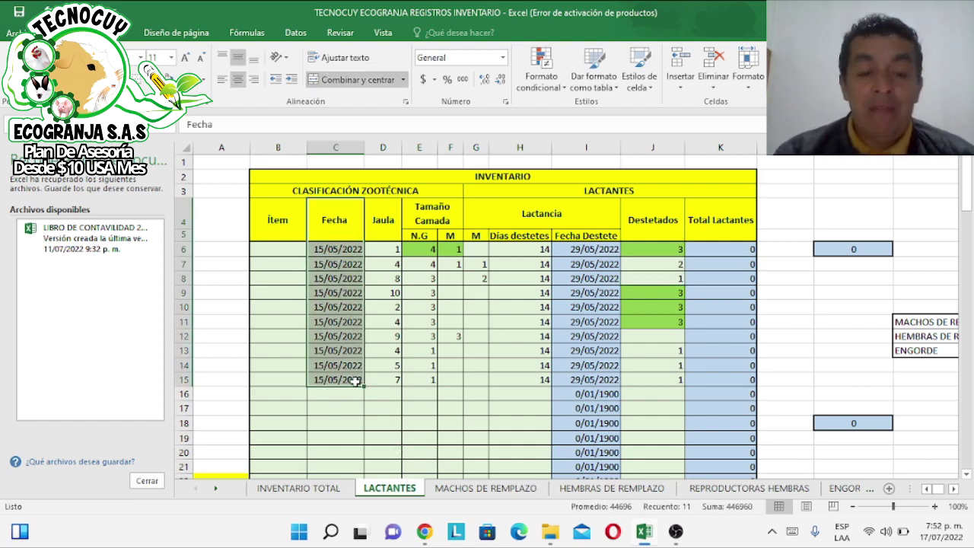
drag(597, 237, 606, 386)
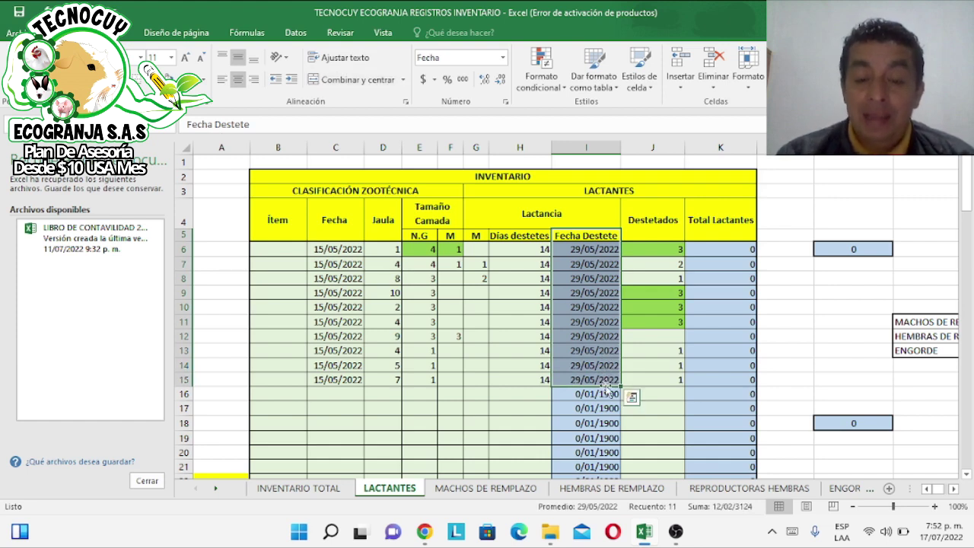
drag(519, 236, 525, 378)
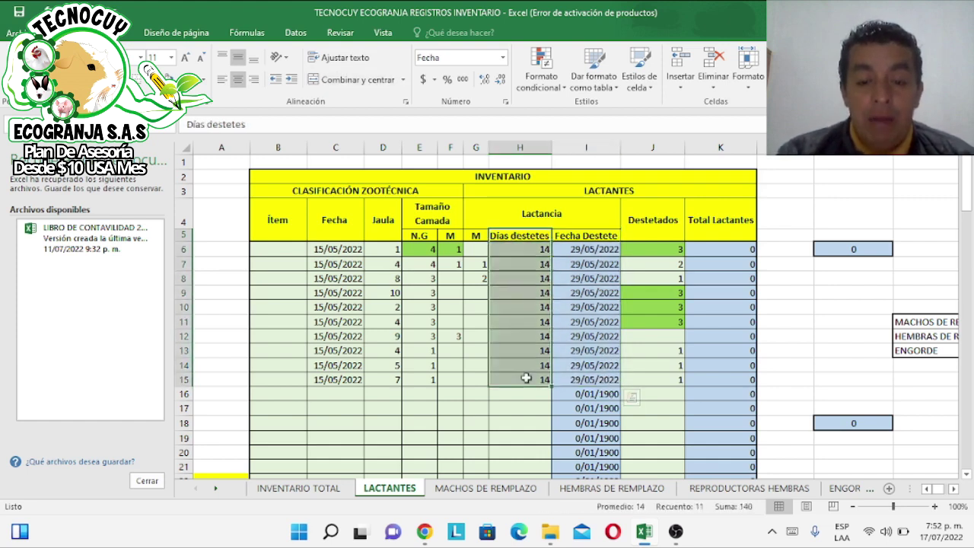
click(530, 249)
key(BackSpace)
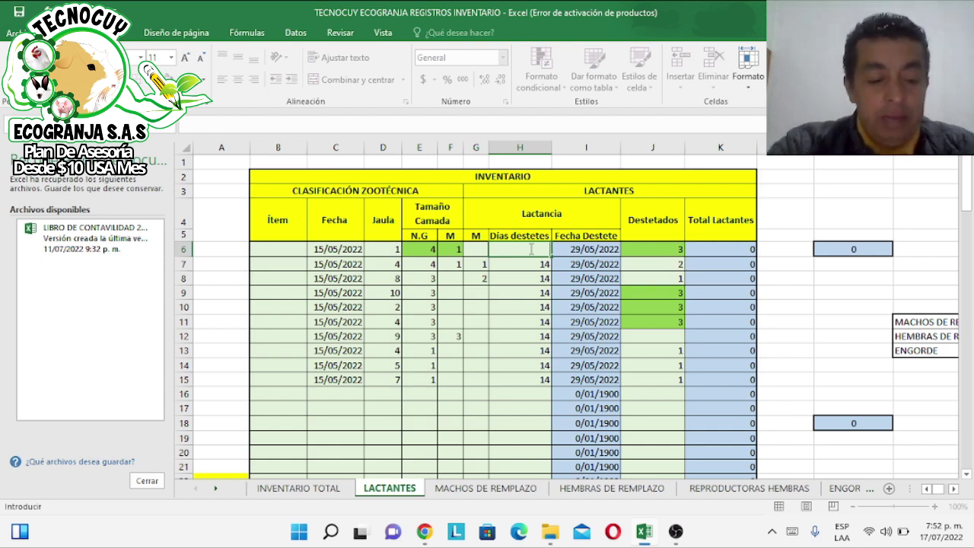
text(14)
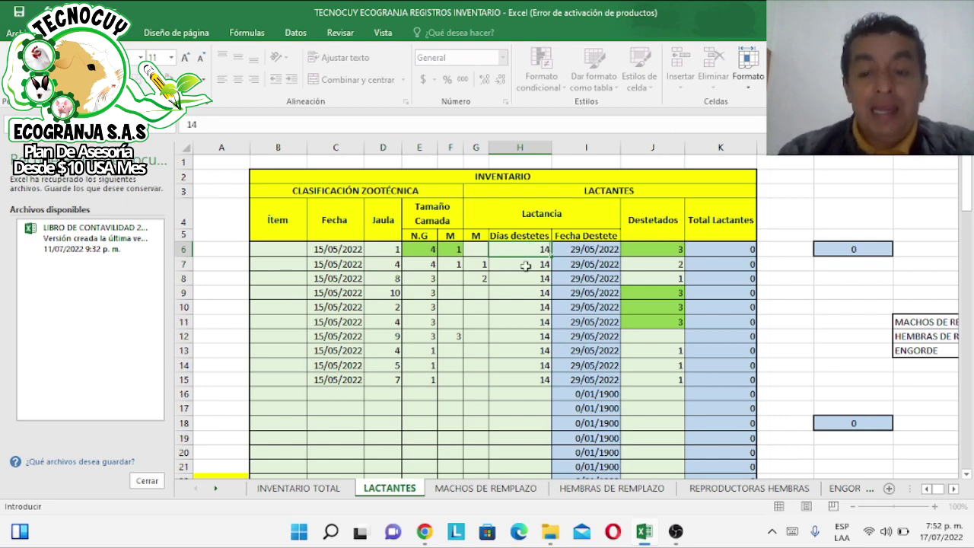
click(525, 265)
click(543, 249)
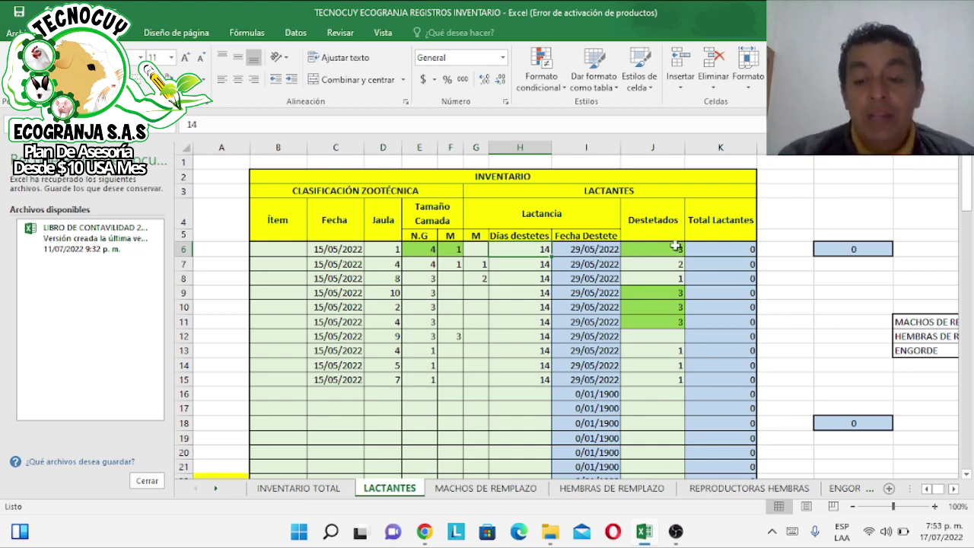
Step: Clear the Destetados values in rows 6 to 15
drag(676, 246, 677, 379)
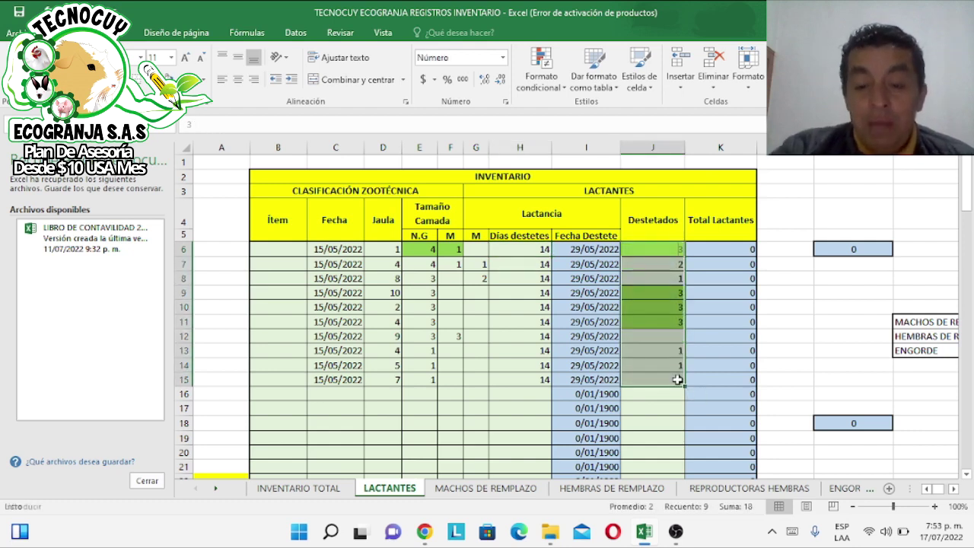
click(782, 320)
drag(675, 253, 715, 252)
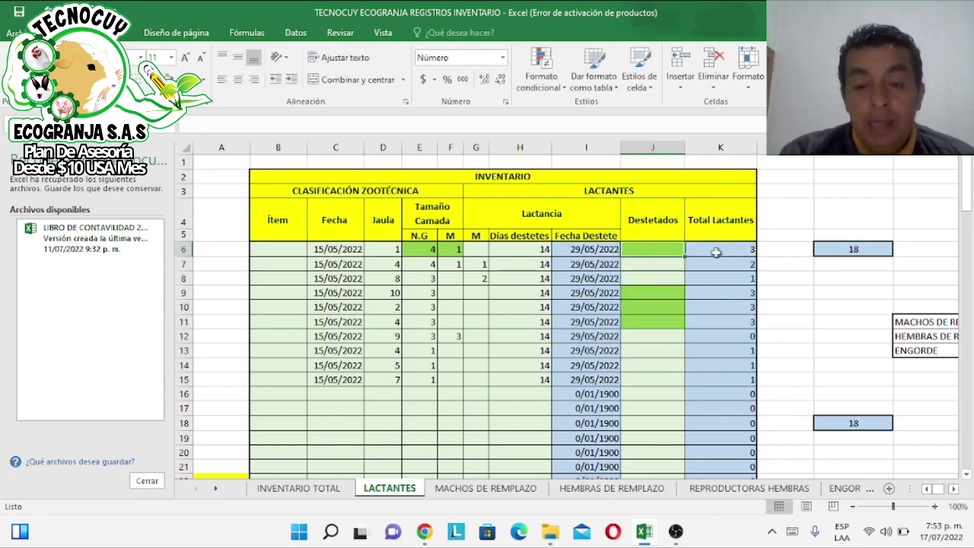
Step: Check the Jaula numbers in rows 6 to 8 against their Total Lactantes formulas
click(384, 253)
click(735, 249)
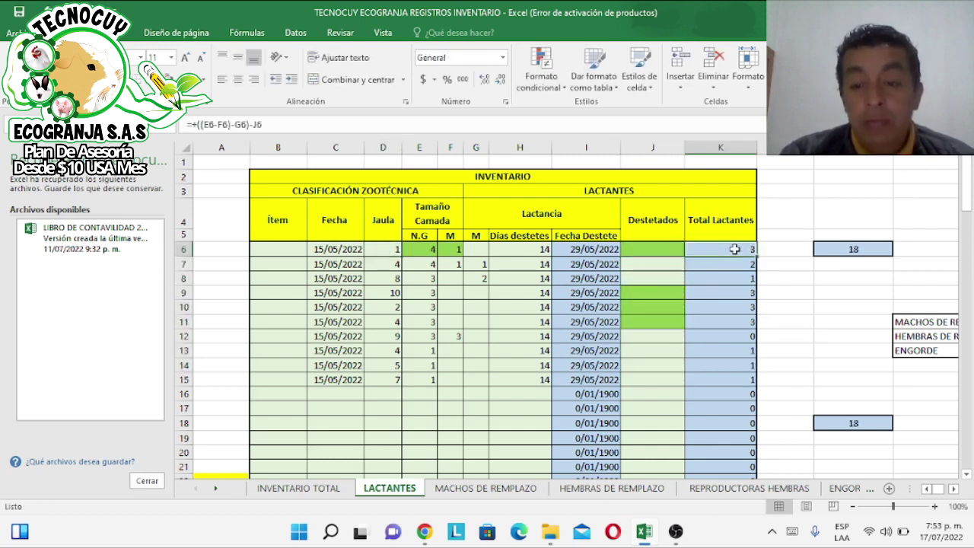
click(388, 264)
click(751, 265)
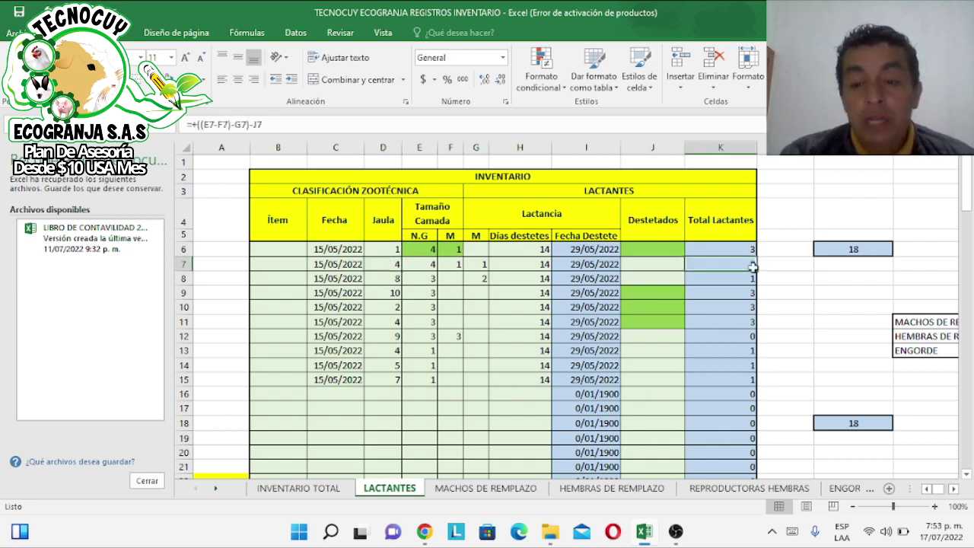
click(394, 276)
click(736, 277)
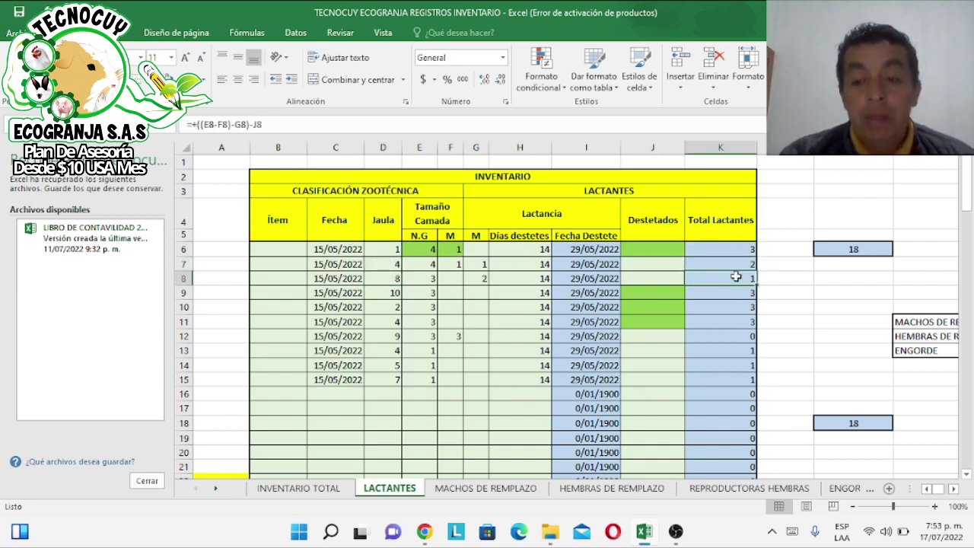
Step: Examine the Destetados cells in rows 6 to 8 and the Jaula numbers in rows 6 to 15, ending on row 6's Destetados cell
click(652, 249)
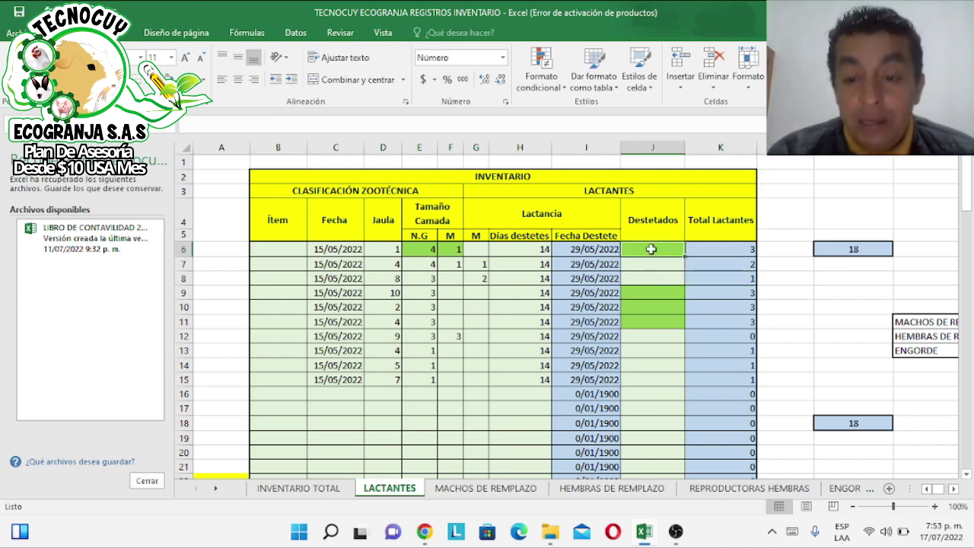
click(656, 262)
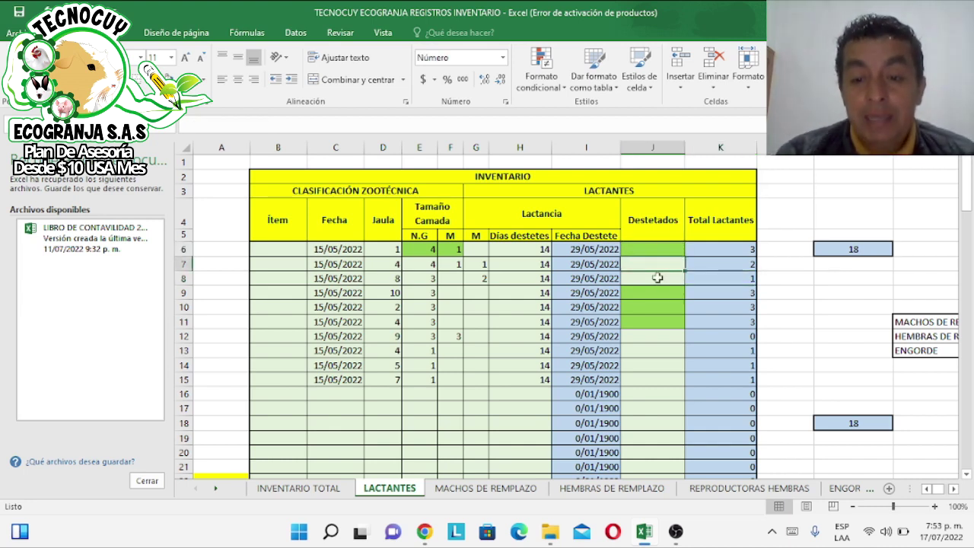
click(657, 277)
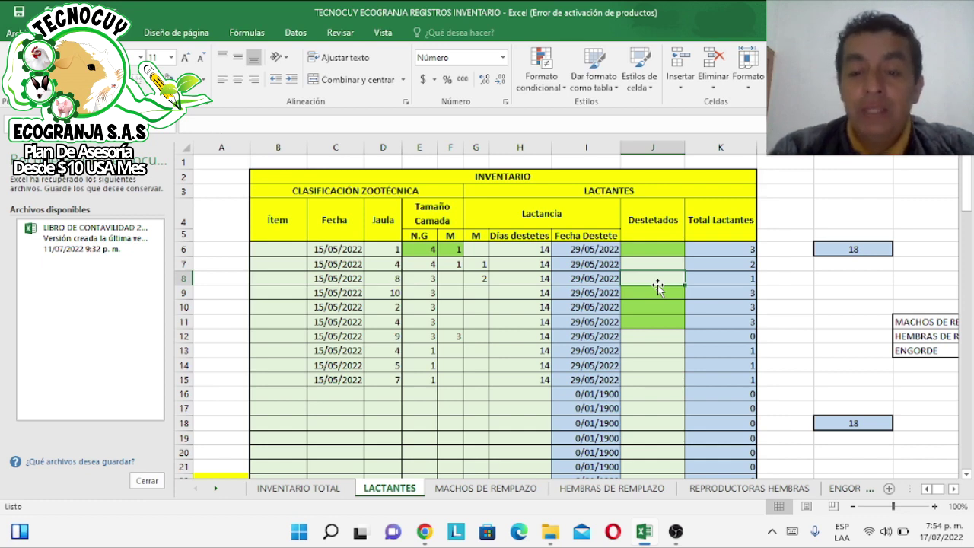
click(658, 245)
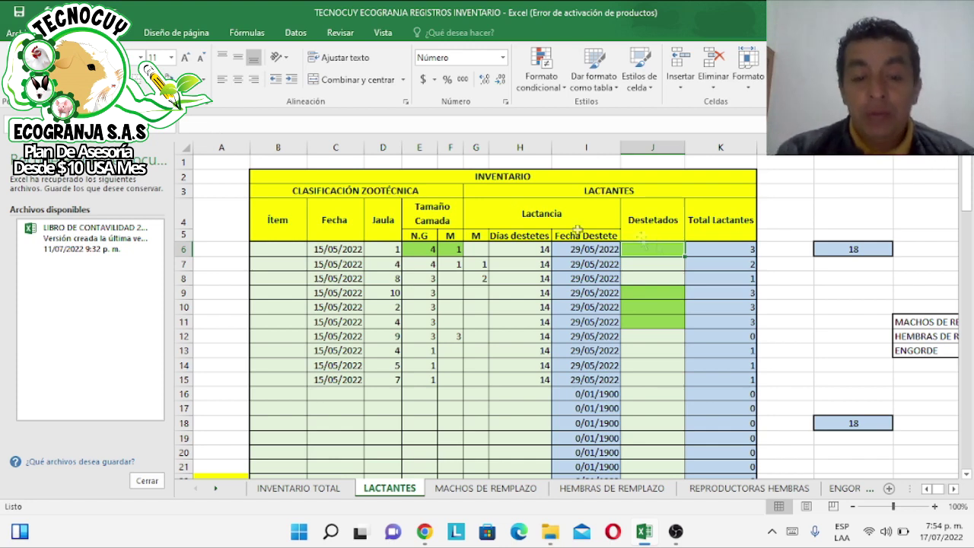
drag(393, 251, 389, 378)
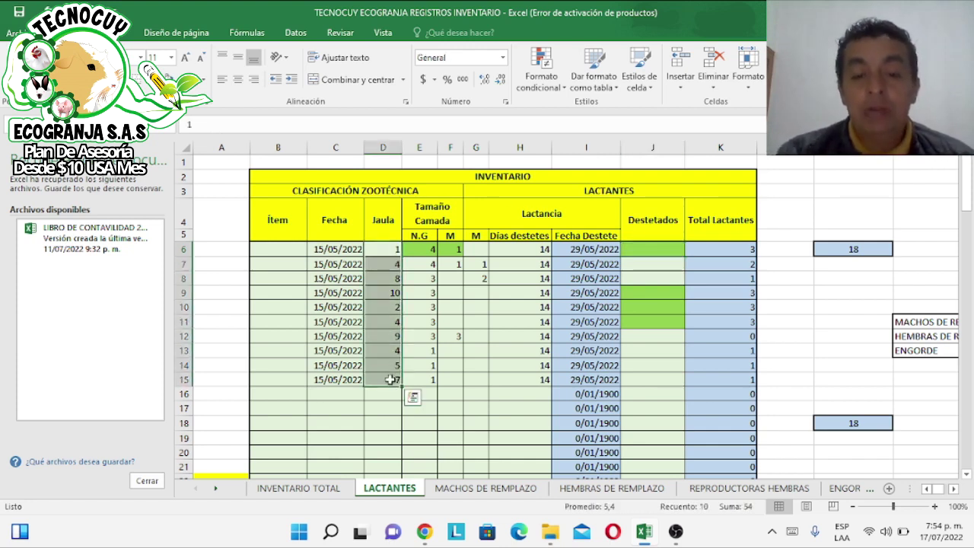
click(651, 252)
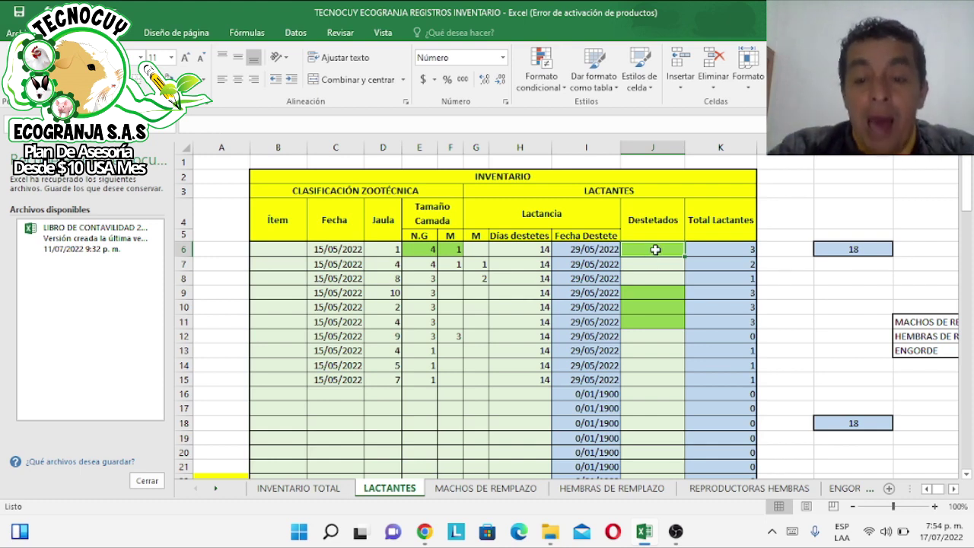
Step: Record 3 weaned animals in row 6's Destetados cell, and check the row's litter, mortality and Total Lactantes cells
drag(389, 249, 565, 249)
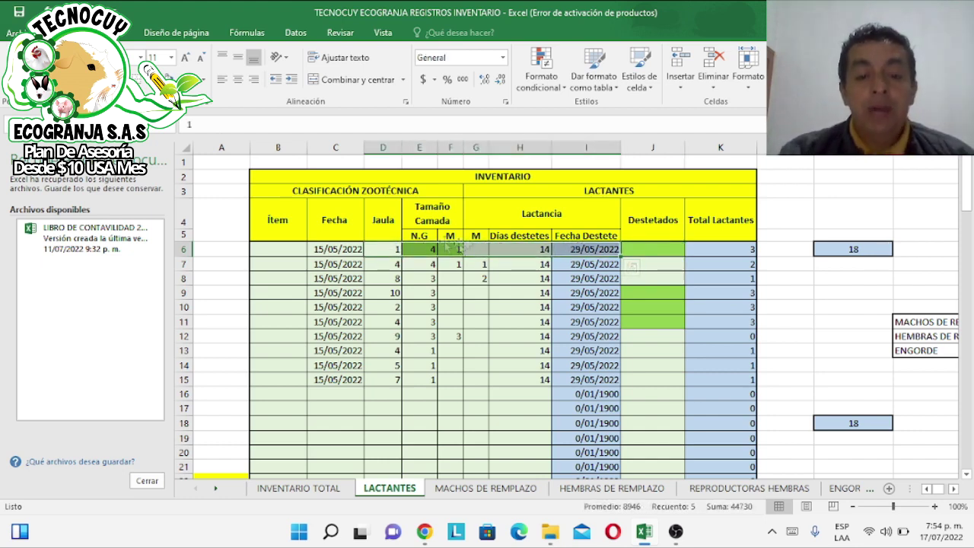
click(416, 242)
click(453, 251)
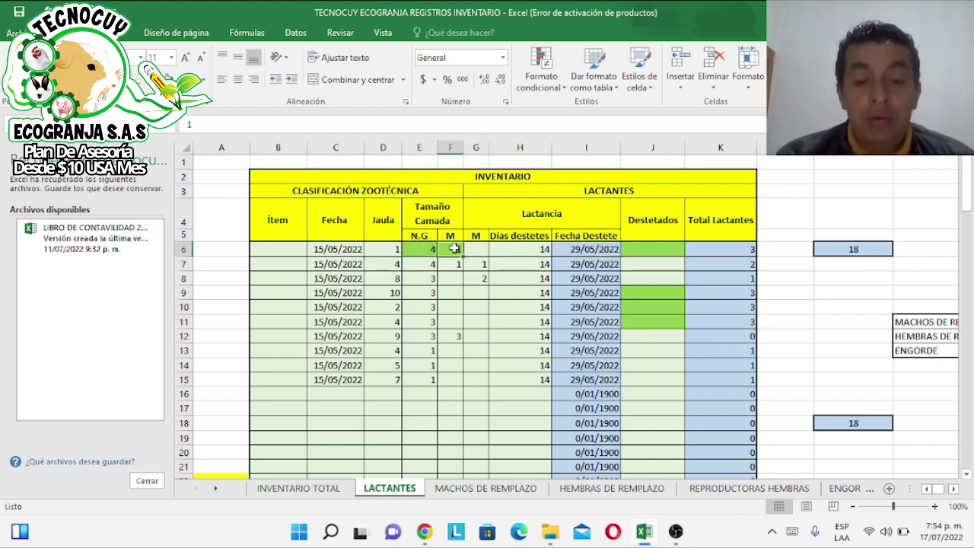
click(508, 247)
click(472, 248)
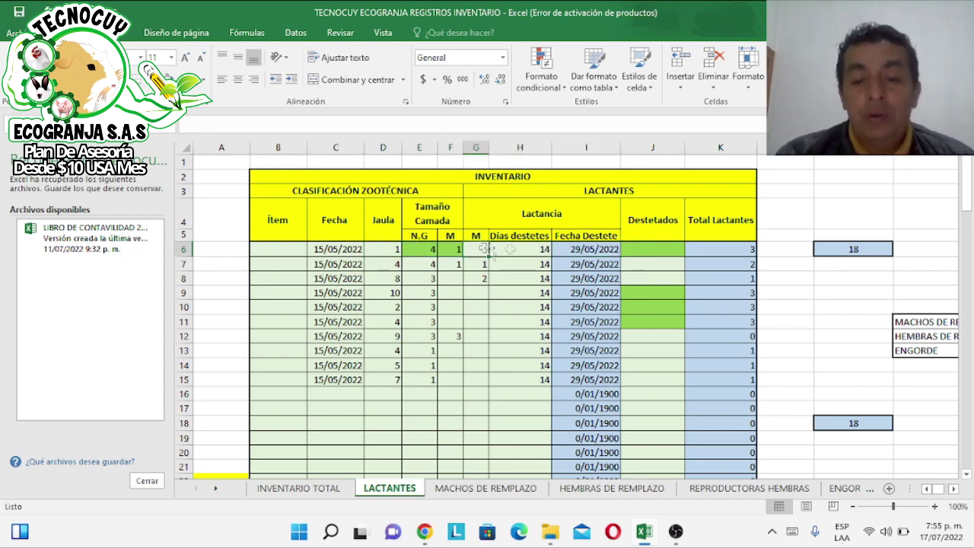
click(675, 249)
text(3)
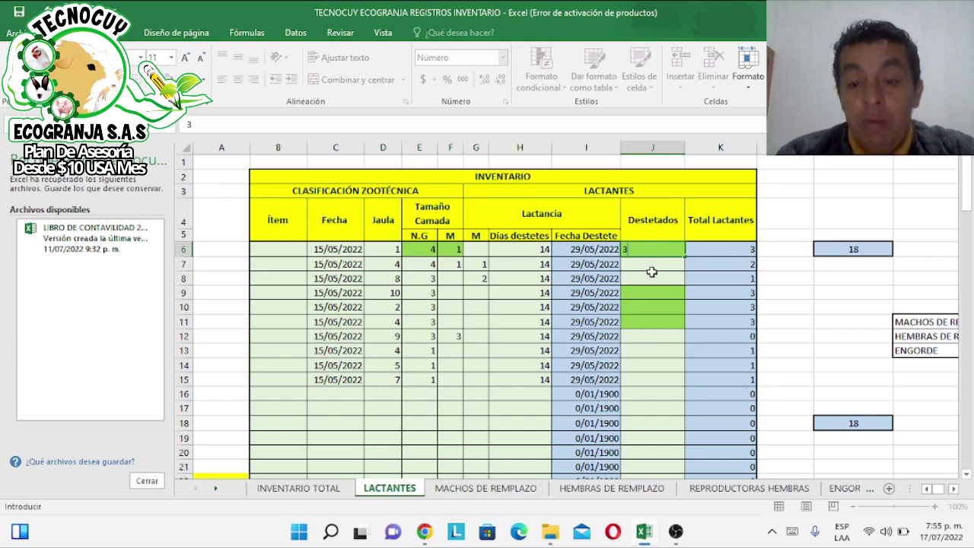
key(Return)
click(726, 250)
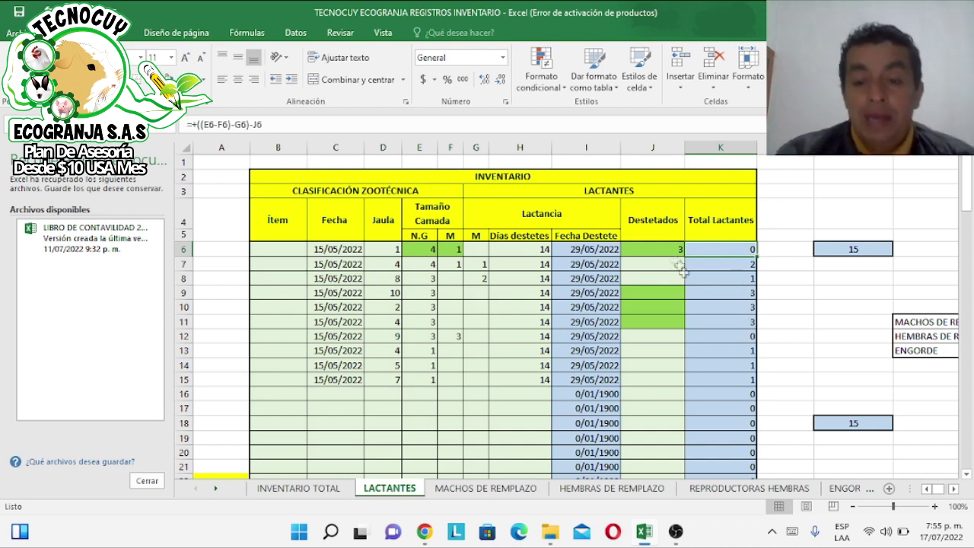
click(667, 249)
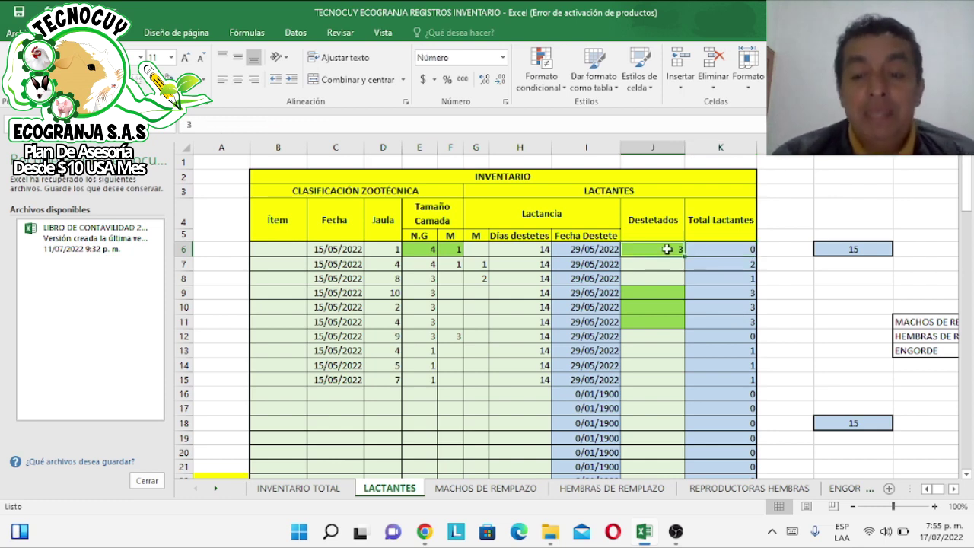
click(455, 249)
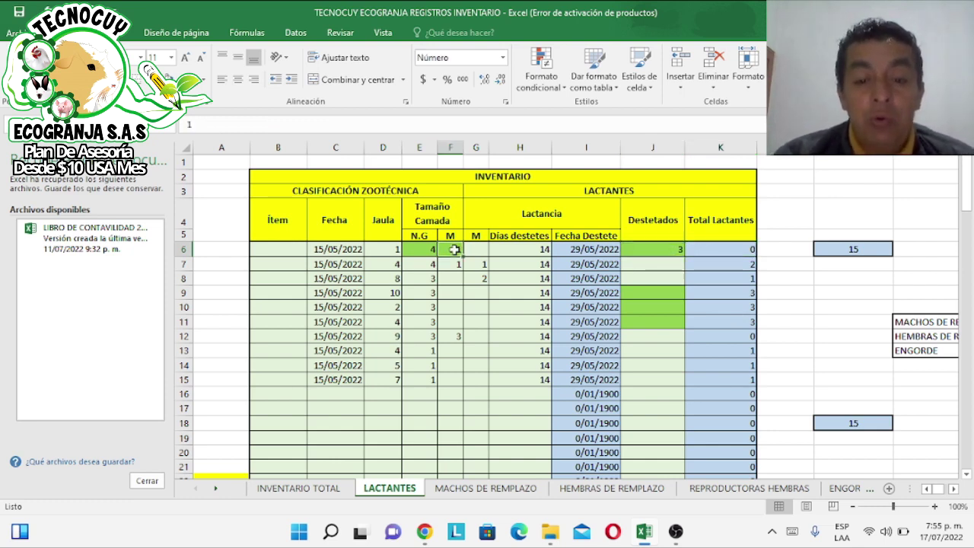
click(475, 251)
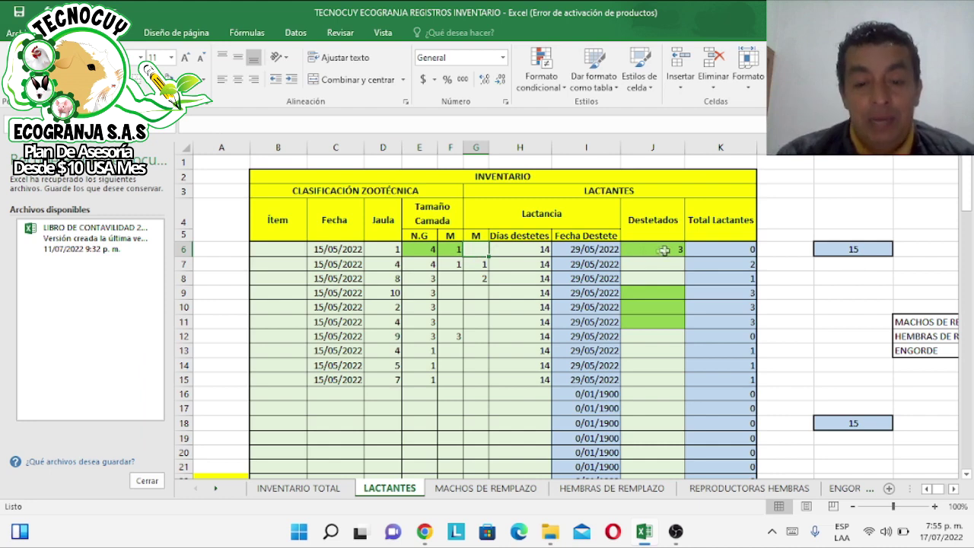
Step: Check row 7's litter size, mortality and Total Lactantes formula, and enter 2 as its Destetados value
click(393, 262)
click(417, 264)
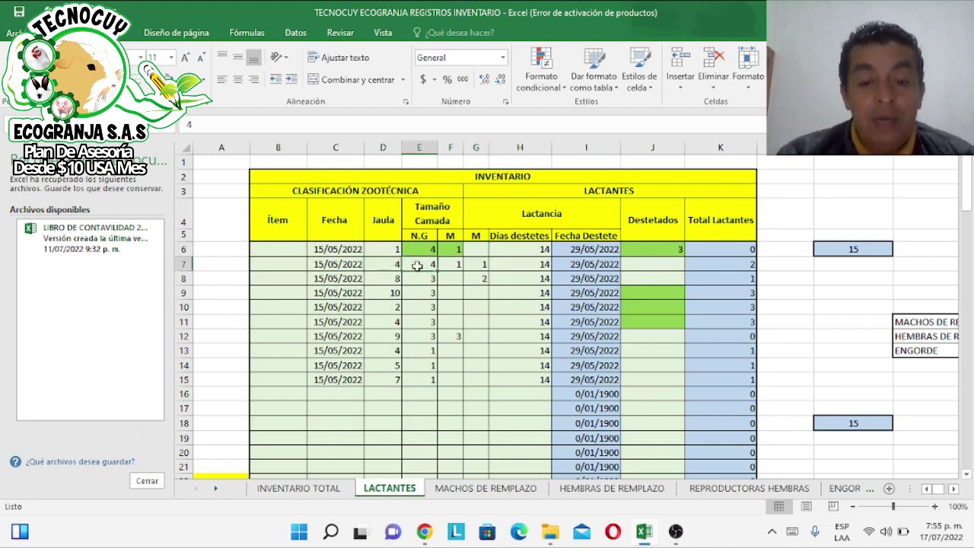
click(455, 264)
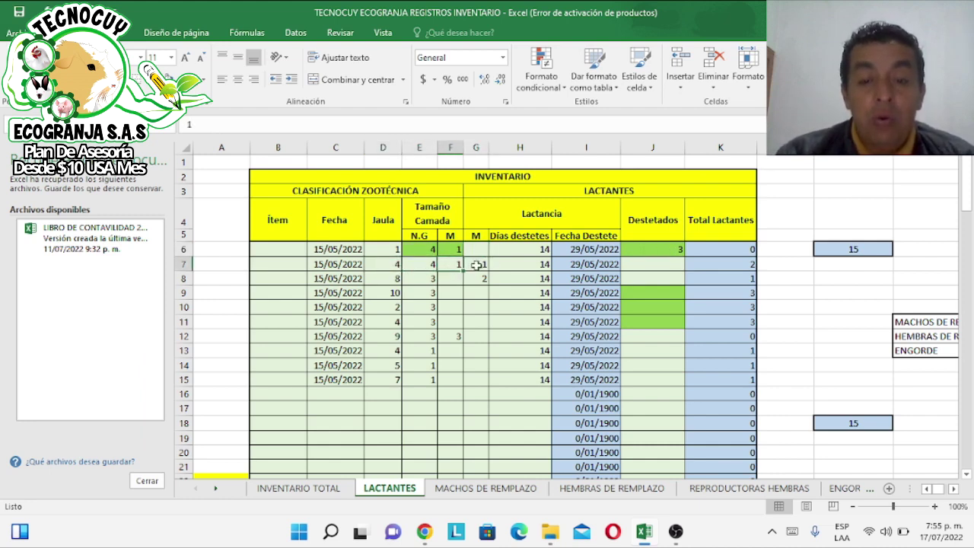
click(475, 264)
click(750, 262)
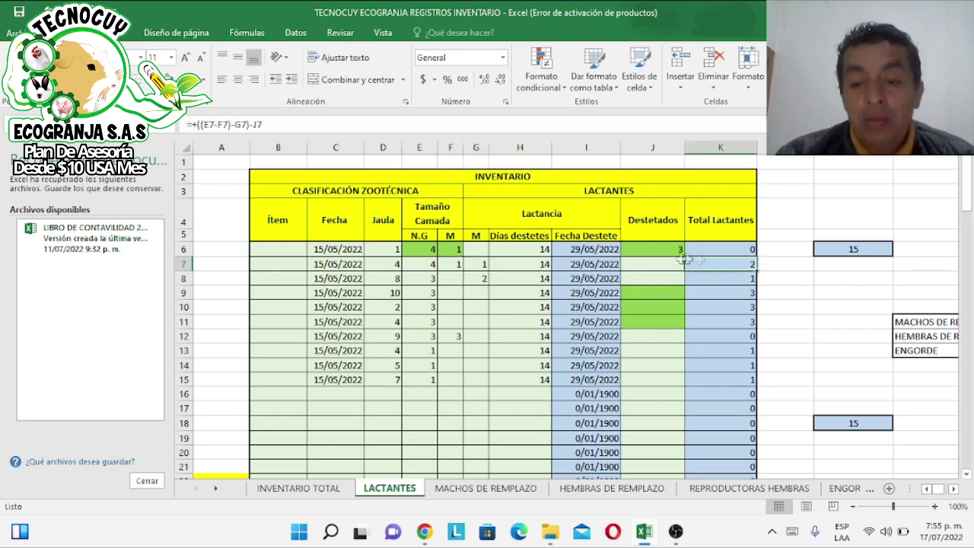
click(663, 262)
text(2)
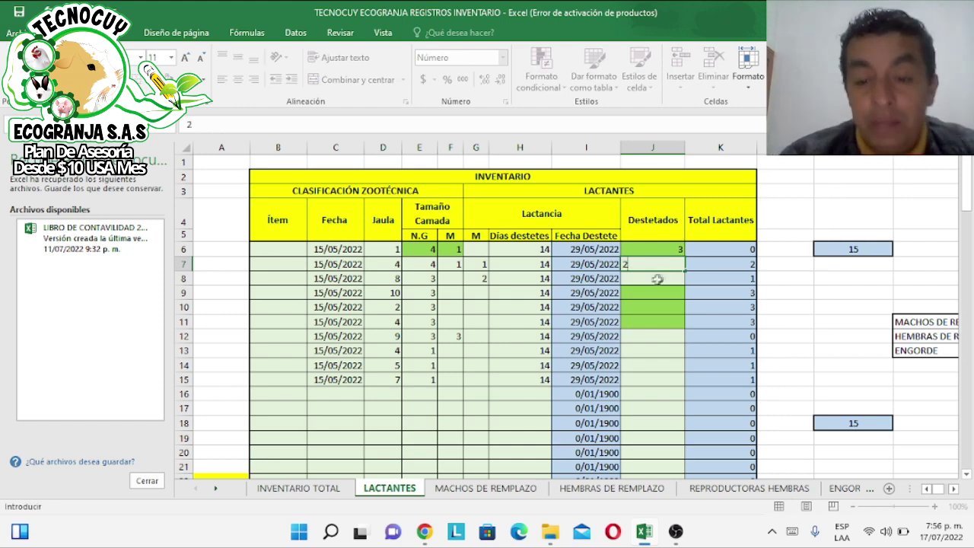
click(658, 279)
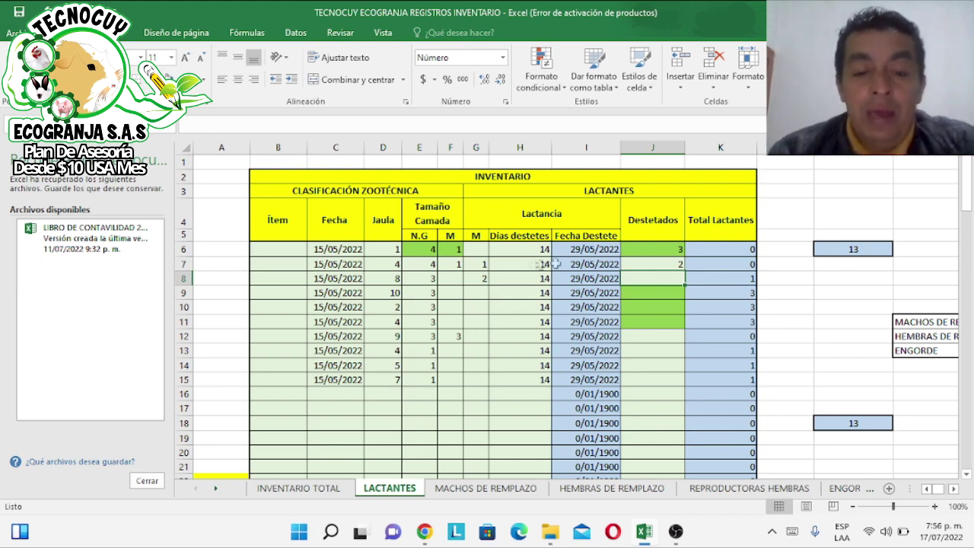
click(482, 264)
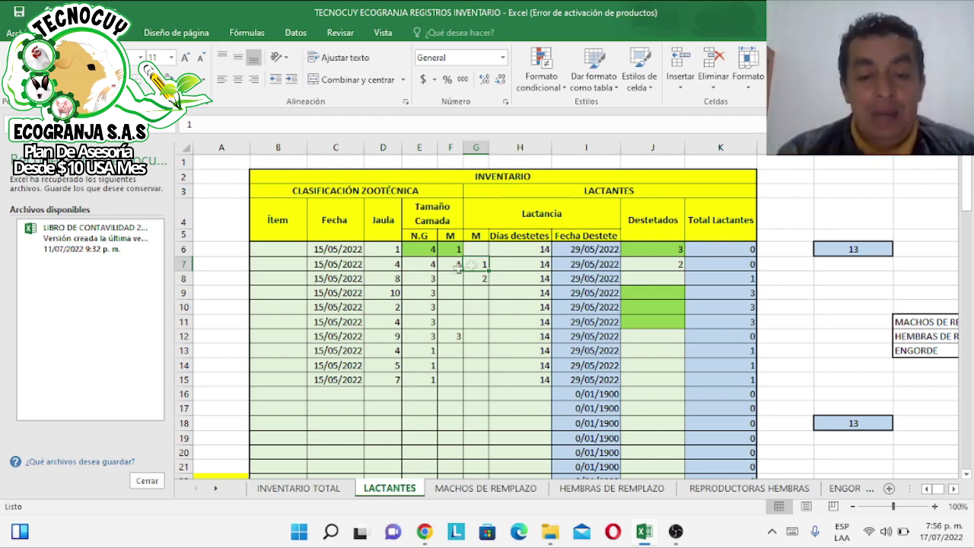
Step: Check row 8's Jaula, litter size and mortality cells, and enter 1 as its Destetados value
click(395, 279)
click(420, 279)
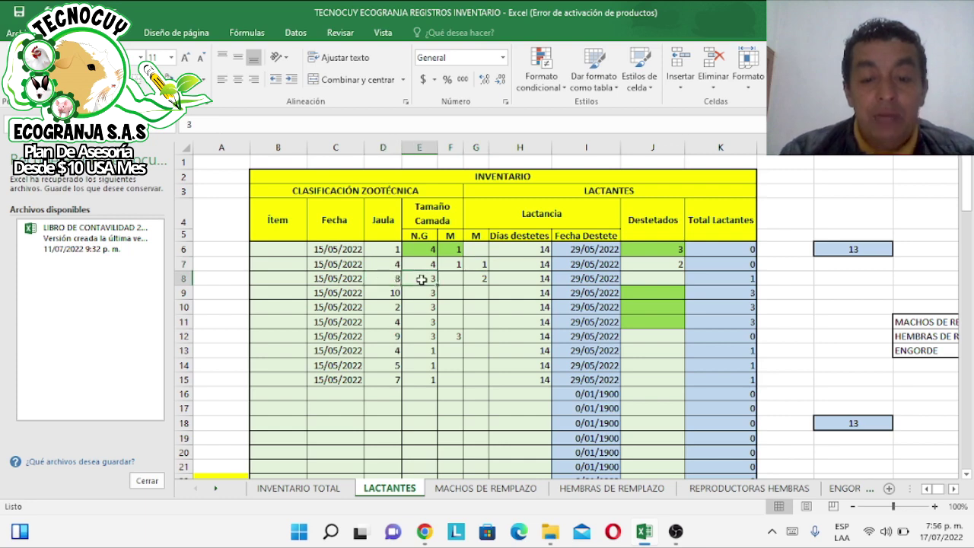
click(450, 279)
click(483, 279)
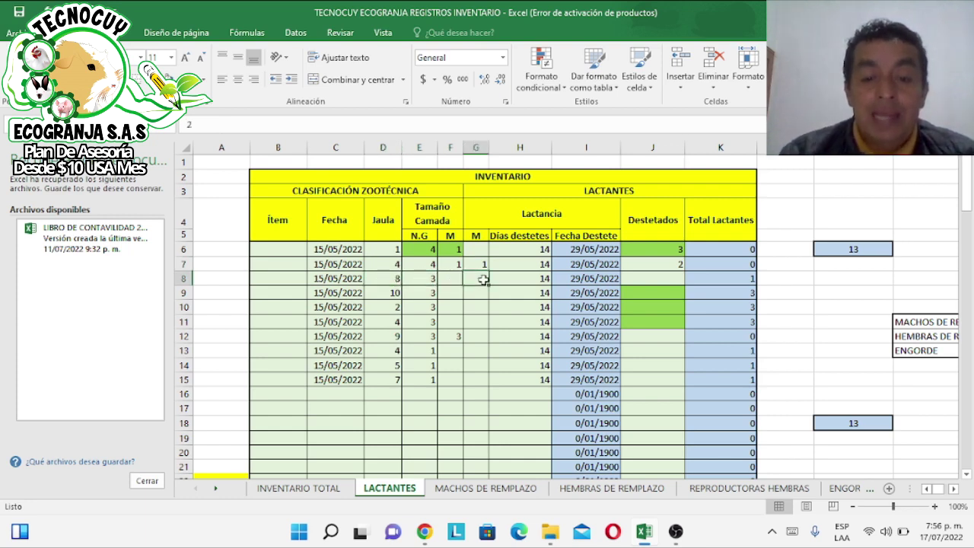
click(671, 278)
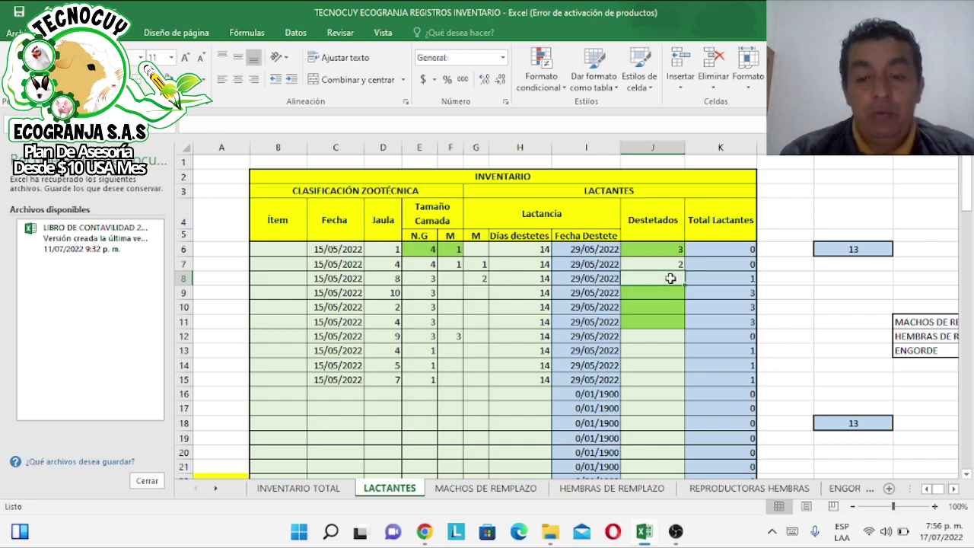
text(1)
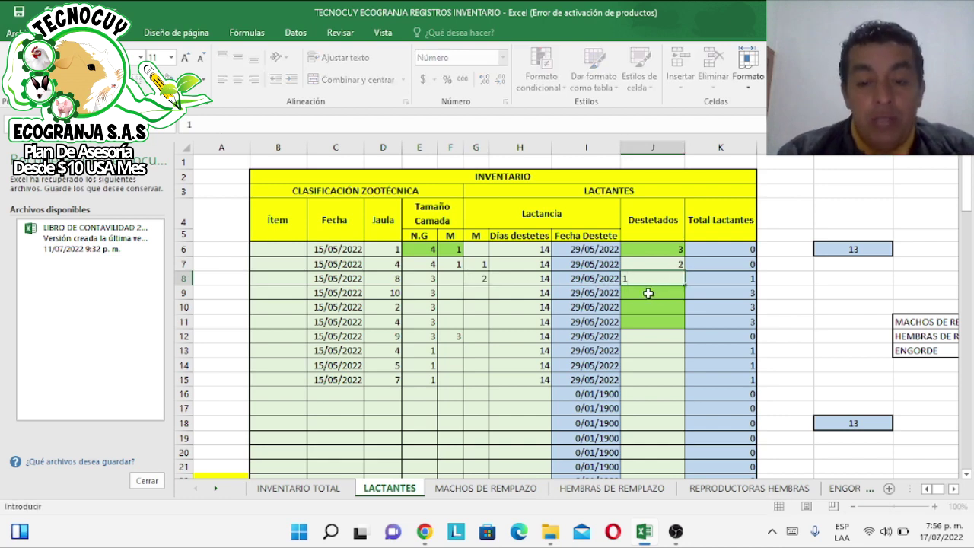
click(391, 306)
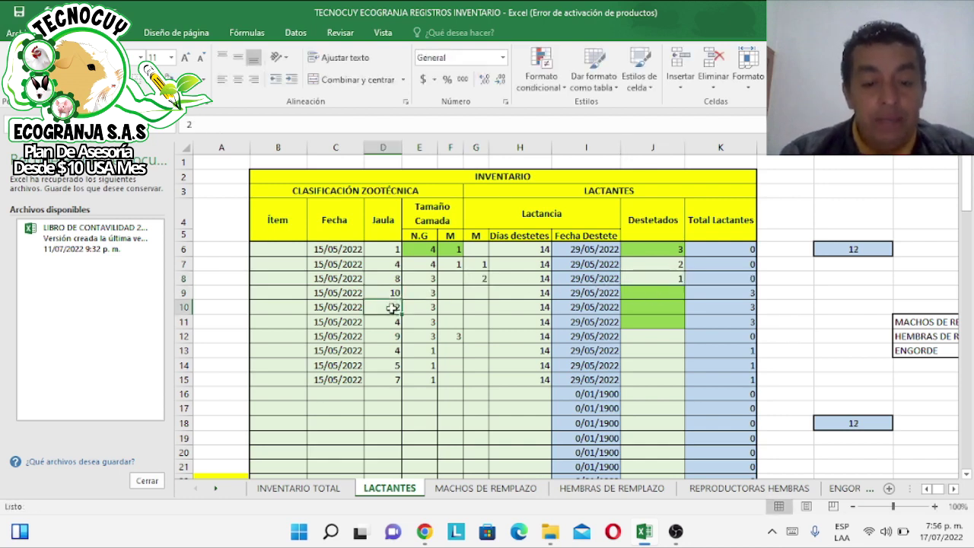
Step: Check the N.G and Lactancia M cells of rows 9 to 11, and enter 3 as Destetados in each row
click(389, 321)
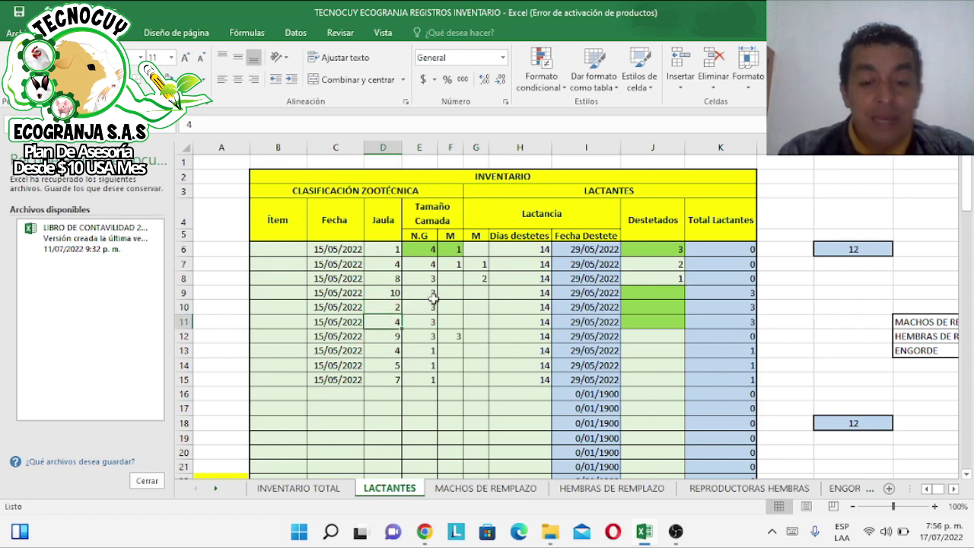
click(432, 291)
drag(437, 299, 437, 327)
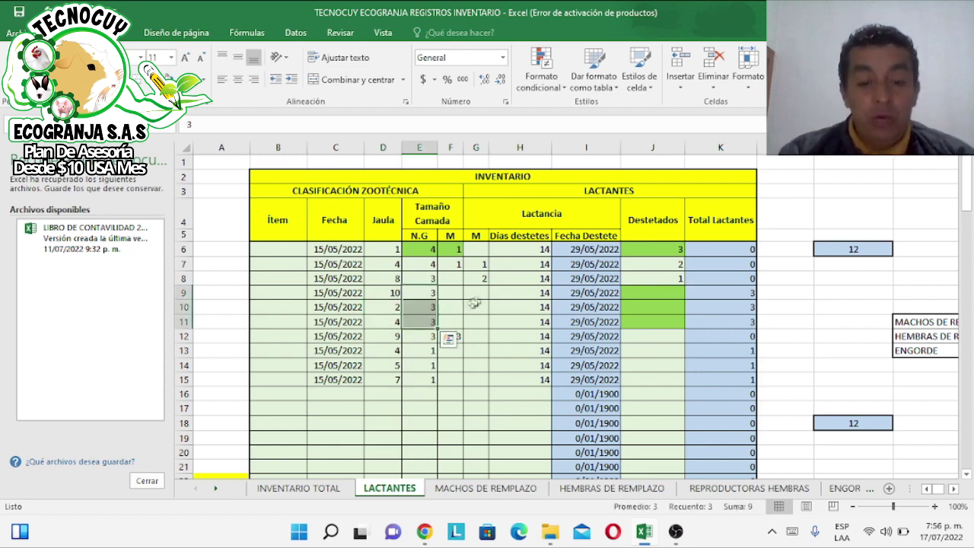
drag(471, 292, 474, 322)
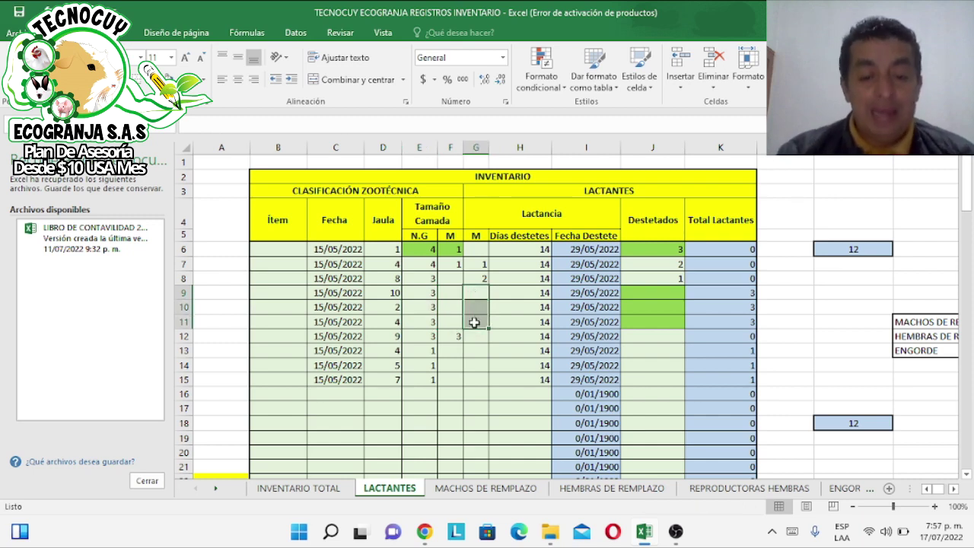
click(662, 294)
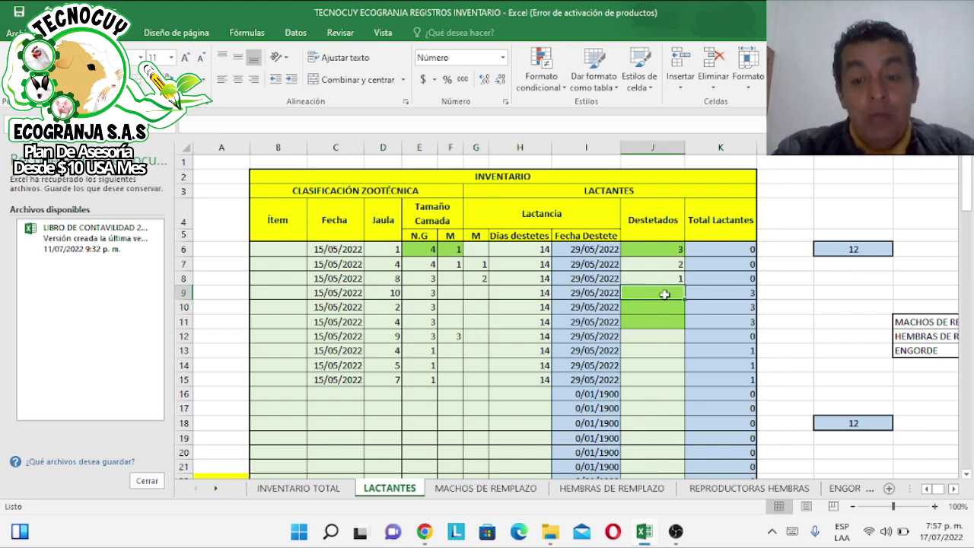
text(3)
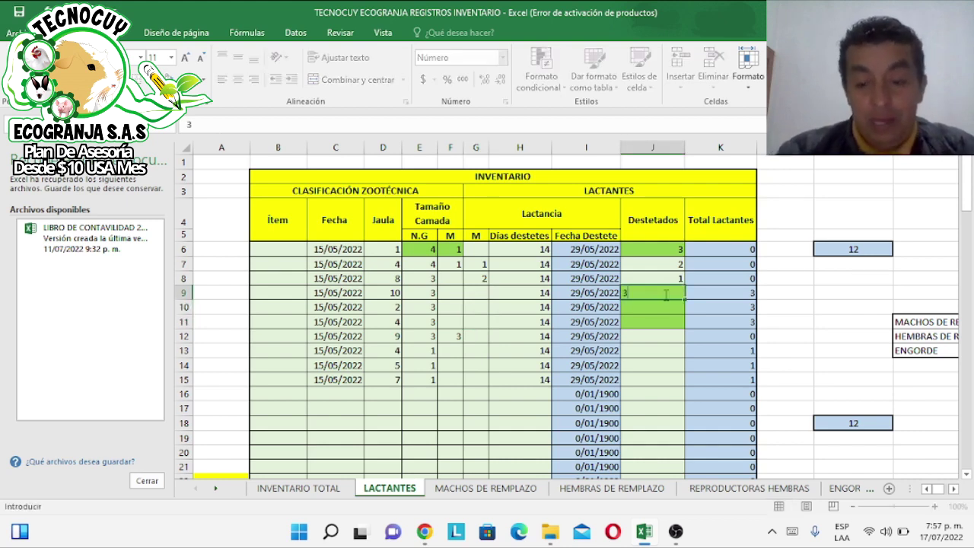
key(Return)
text(3)
key(Return)
text(3)
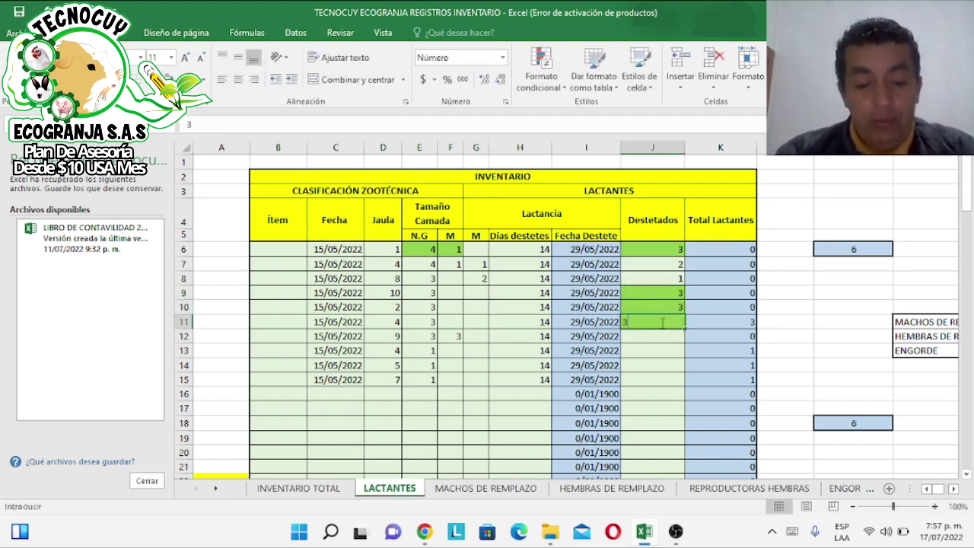
key(Return)
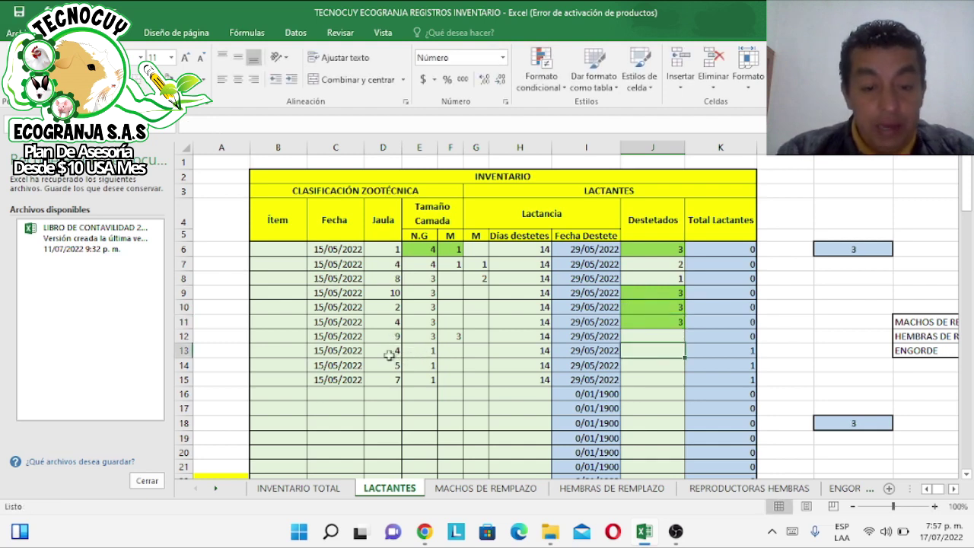
Step: Enter 1 as the Destetados value in each of rows 13 to 15, checking their Jaula numbers
click(386, 353)
click(392, 365)
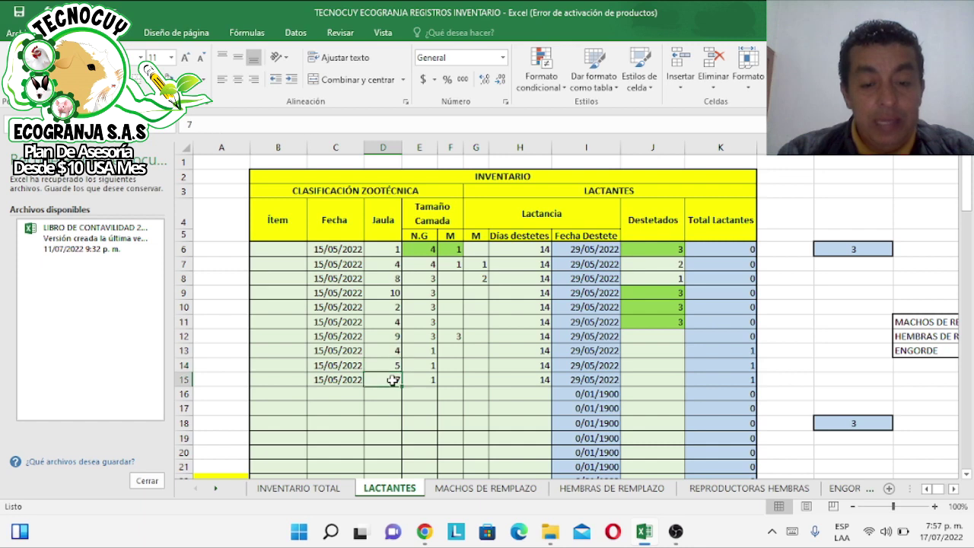
click(664, 350)
text(1)
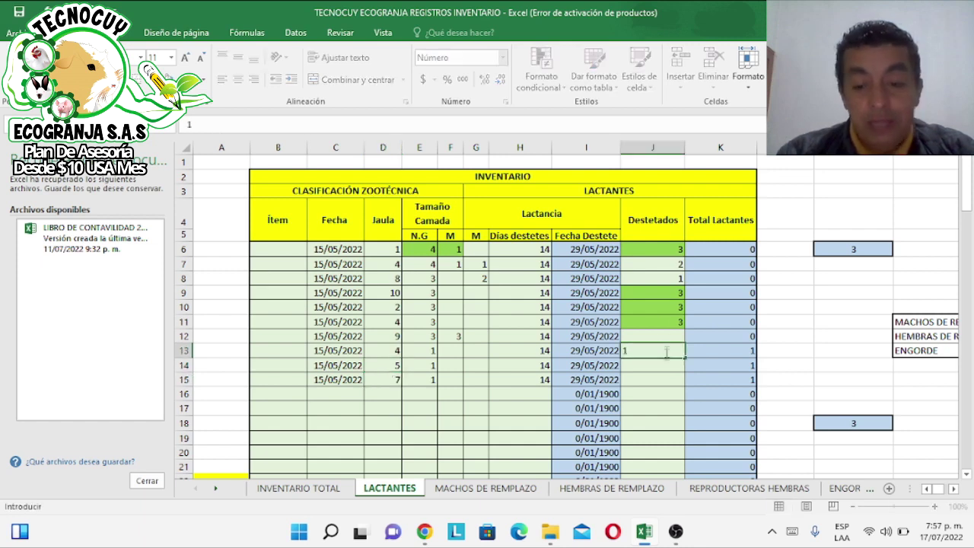
key(Return)
text(1)
key(Return)
text(1)
click(705, 378)
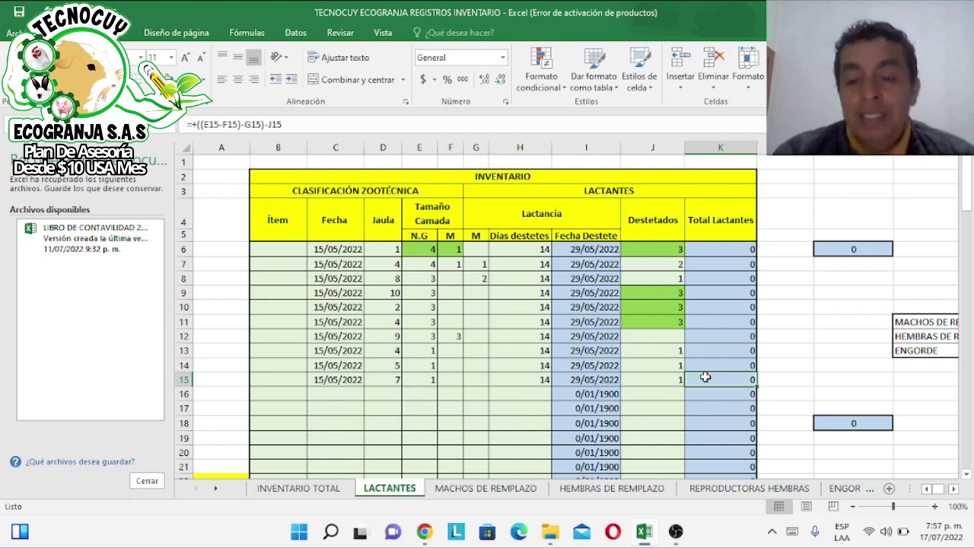
Step: Review row 12's Jaula number and compare the green-shaded Destetados cells with the unshaded ones in rows 6 to 15
click(392, 335)
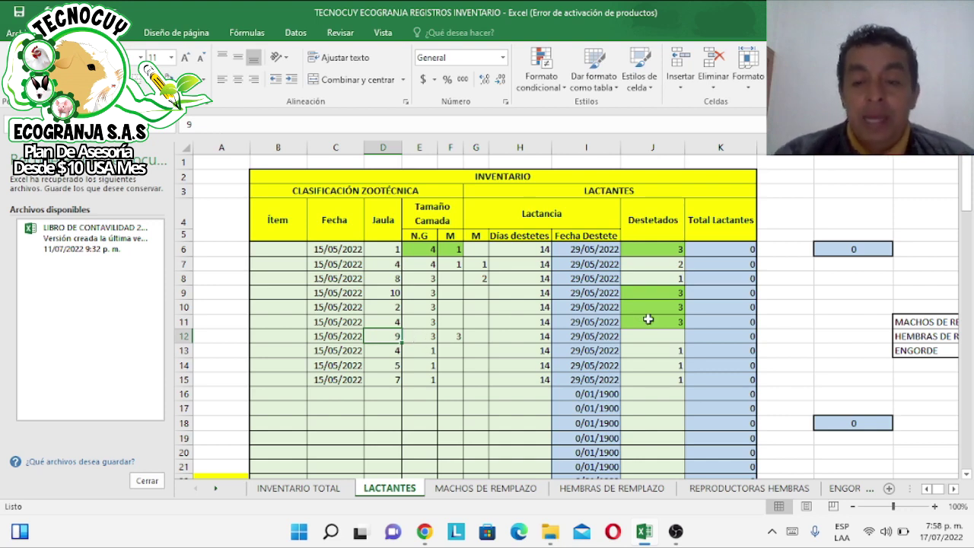
click(668, 249)
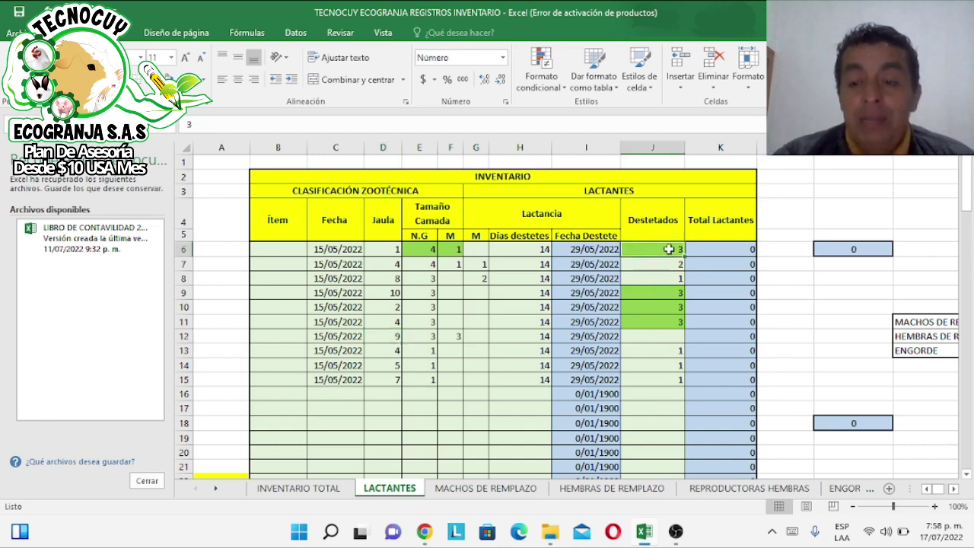
click(675, 293)
click(674, 312)
click(672, 321)
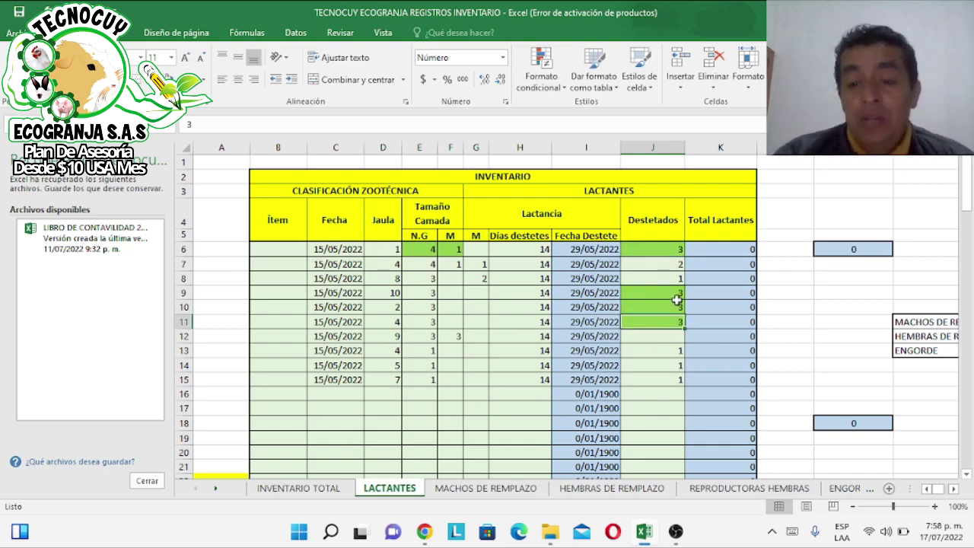
click(676, 264)
click(676, 278)
click(676, 350)
drag(676, 363, 676, 375)
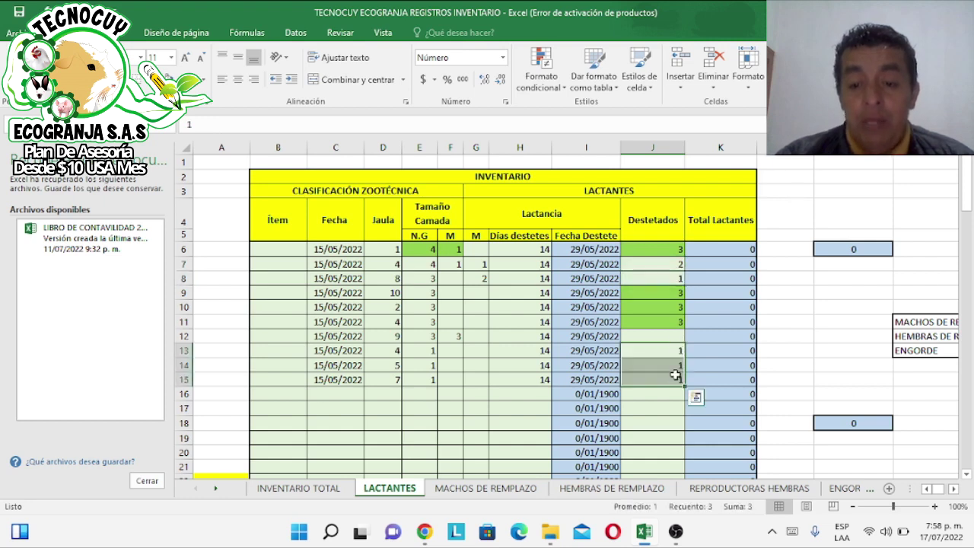
click(645, 249)
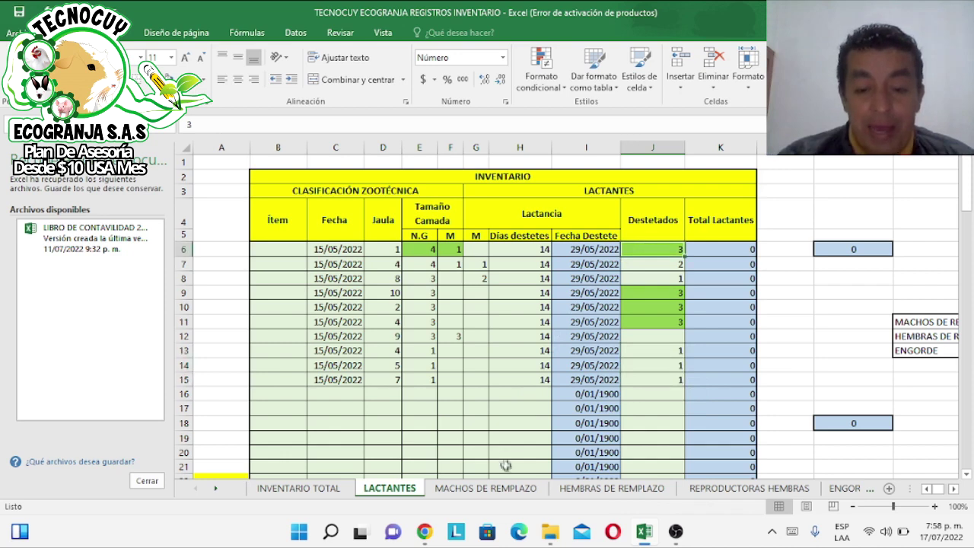
Step: Review row 8 of the HEMBRAS DE REMPLAZO sheet: its Jaula, Fecha Ingreso, Cantidad Ingreso and Total cells
click(582, 493)
click(292, 278)
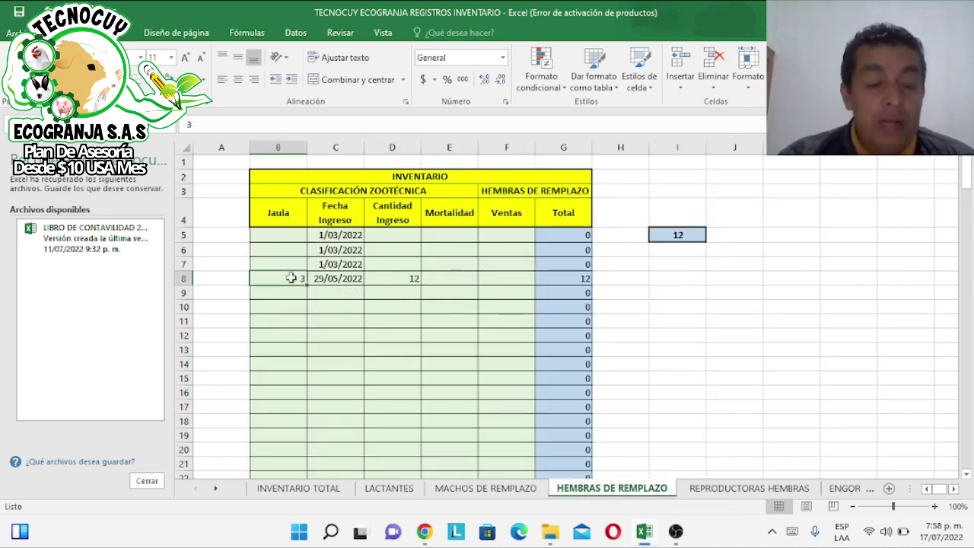
click(346, 279)
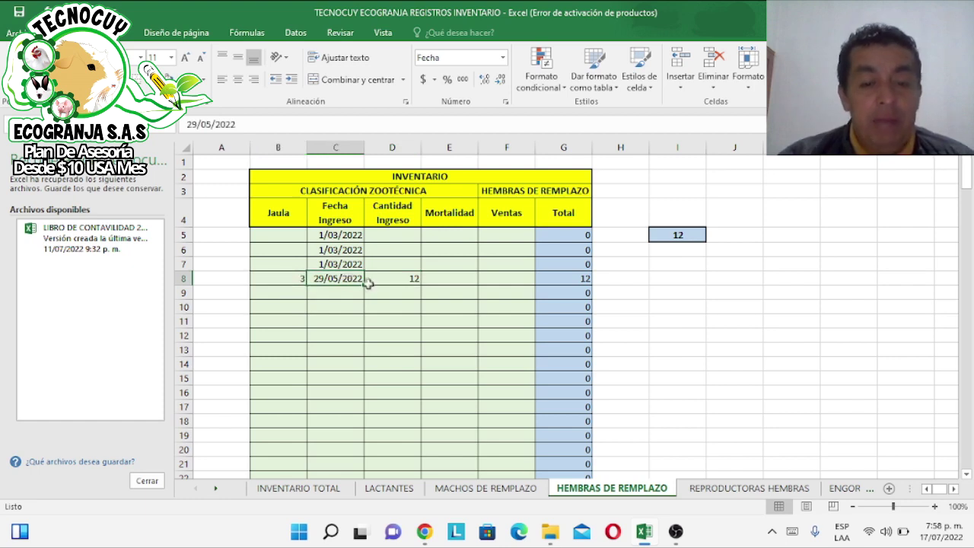
click(403, 281)
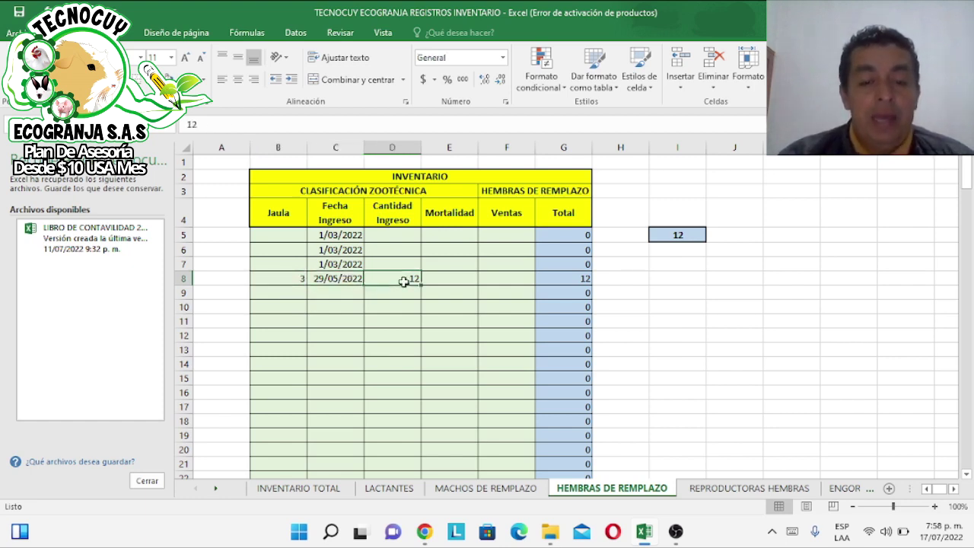
click(567, 278)
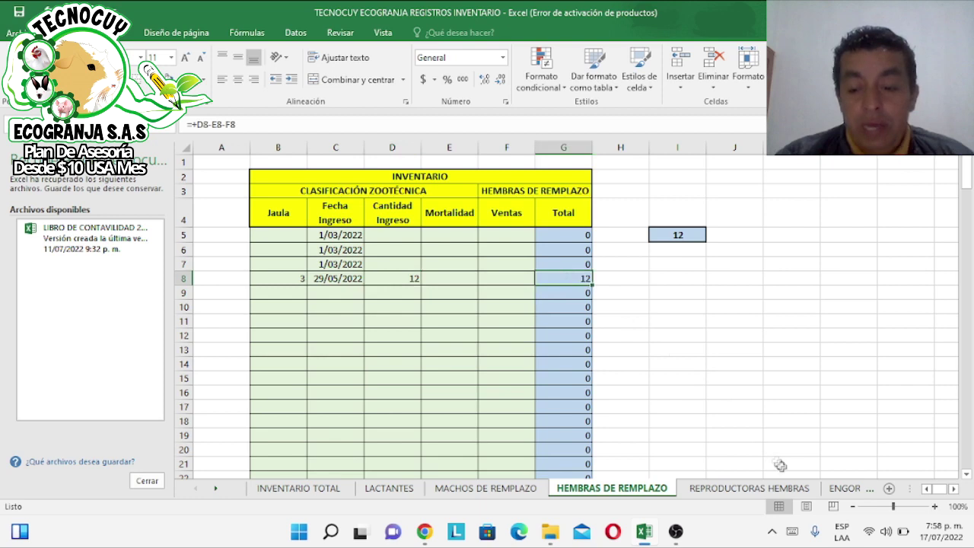
Step: Review row 15 of the ENGORDE sheet, checking its Jaula, Cantidad Ingreso and Total cells
click(845, 488)
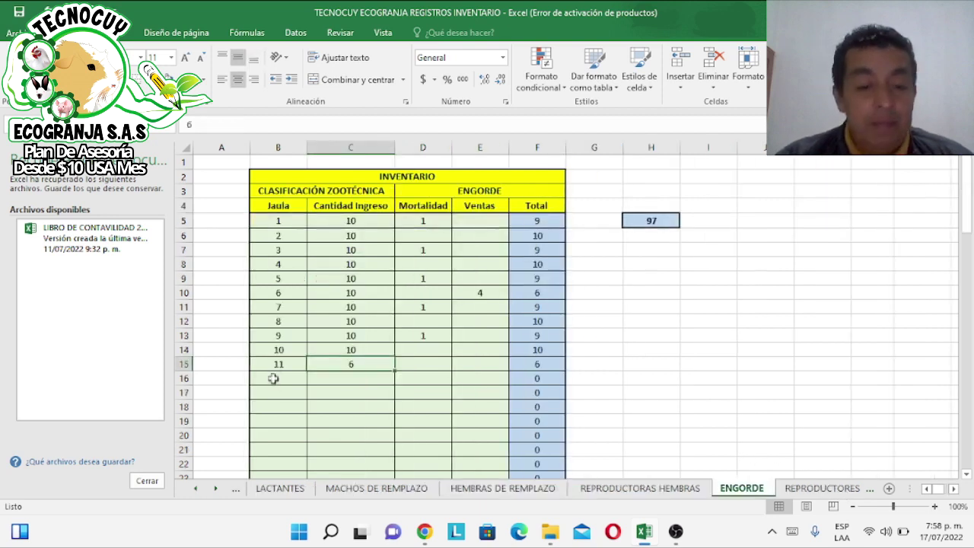
click(279, 364)
text(11)
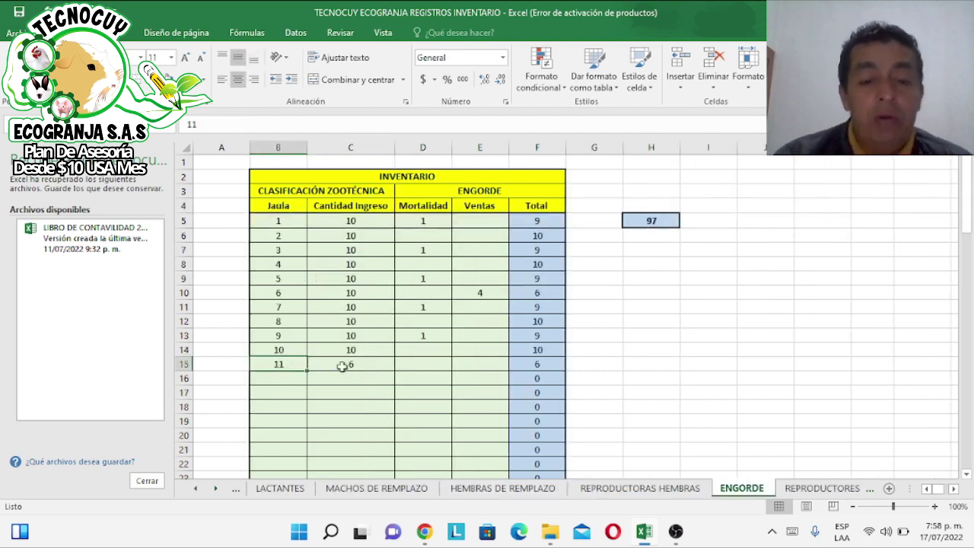
click(344, 366)
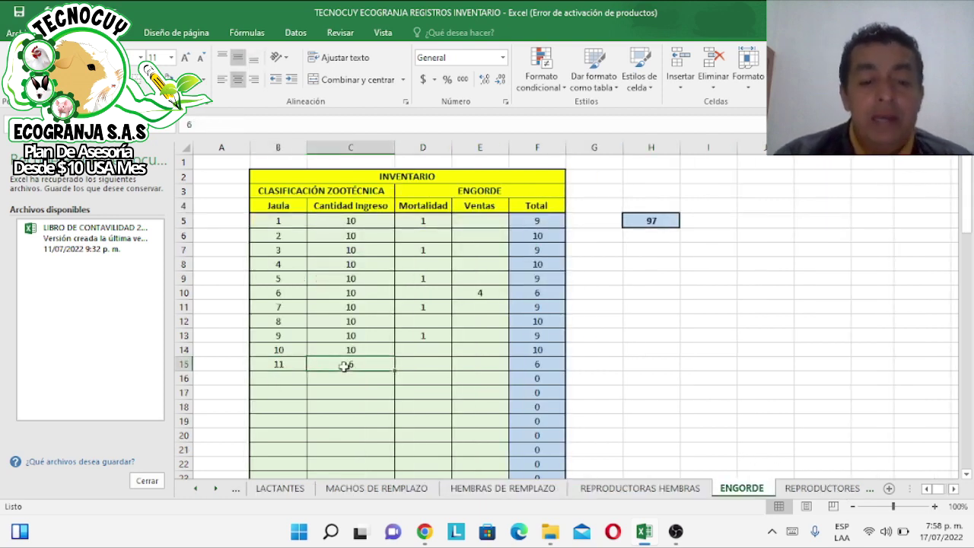
click(537, 363)
Step: Check the HEMBRAS DE REMPLAZO, ENGORDE and overall TOTAL figures on the INVENTARIO TOTAL sheet
click(196, 489)
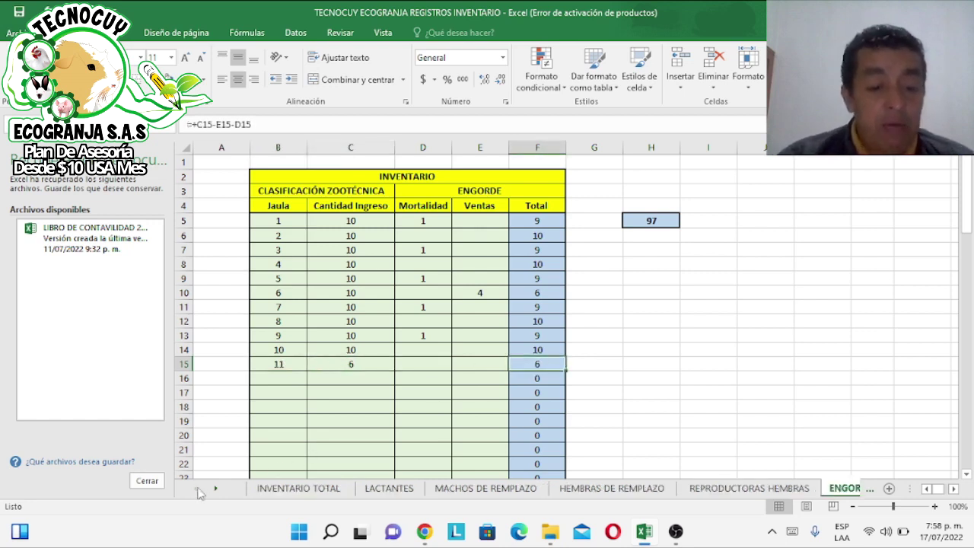
click(289, 489)
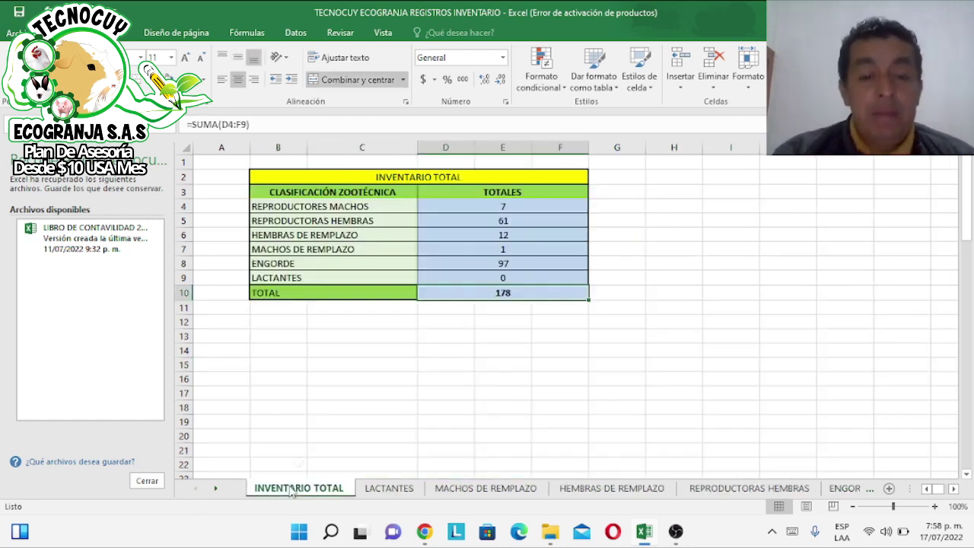
click(488, 234)
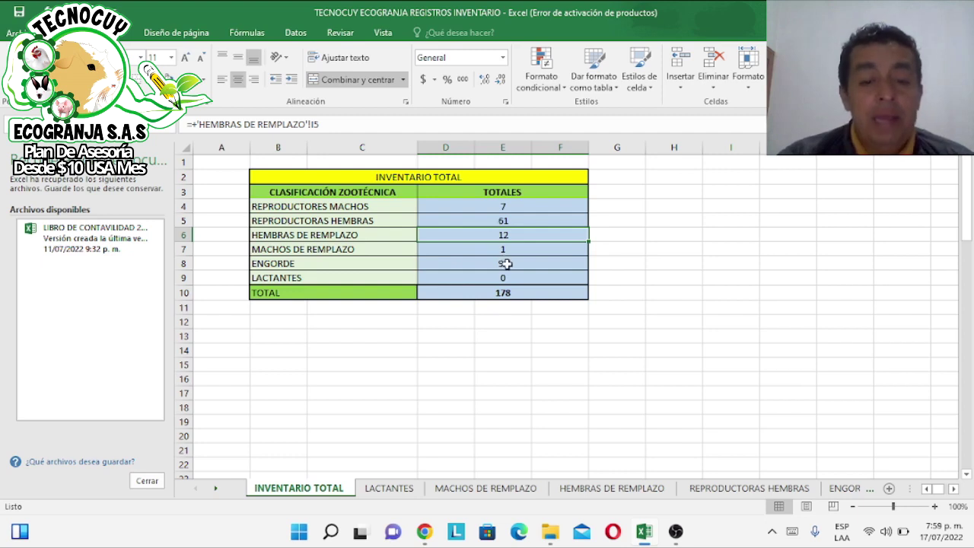
click(505, 263)
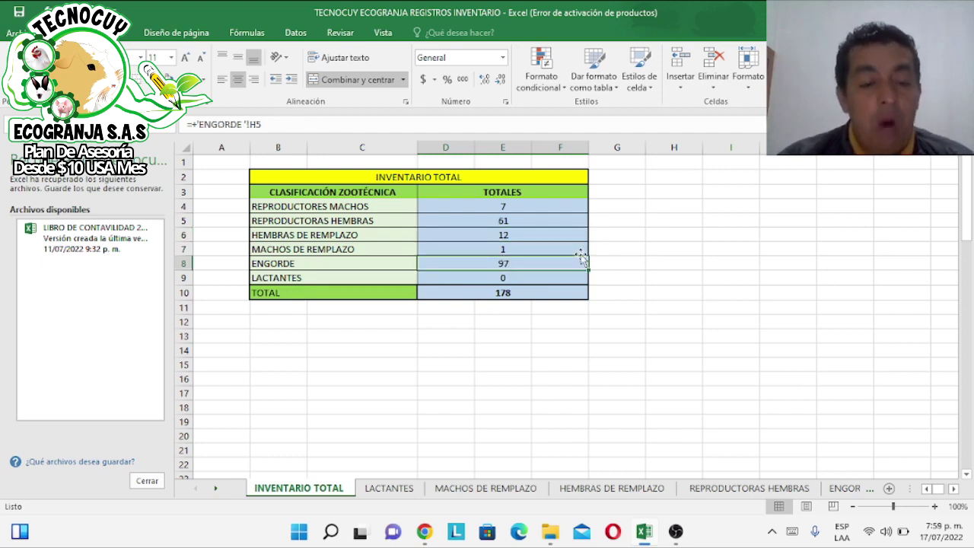
click(506, 292)
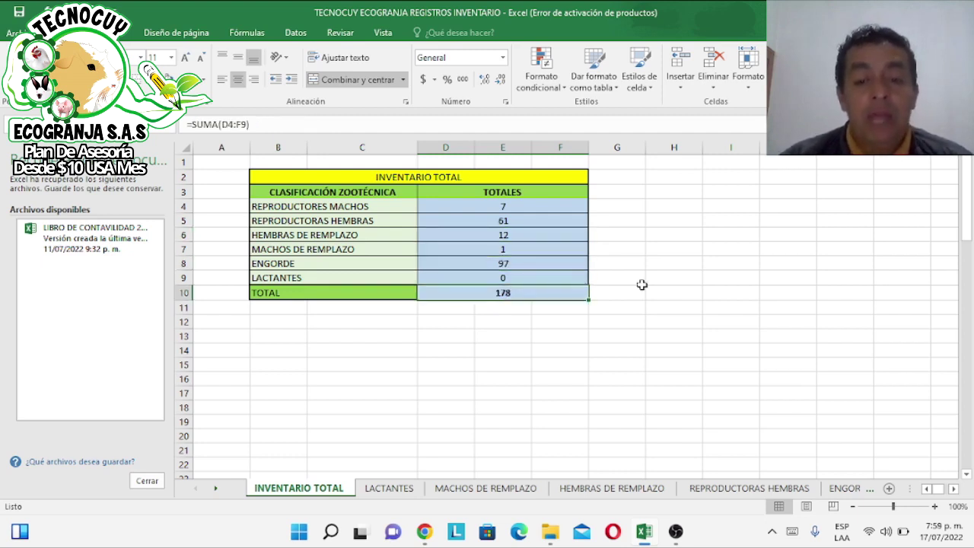